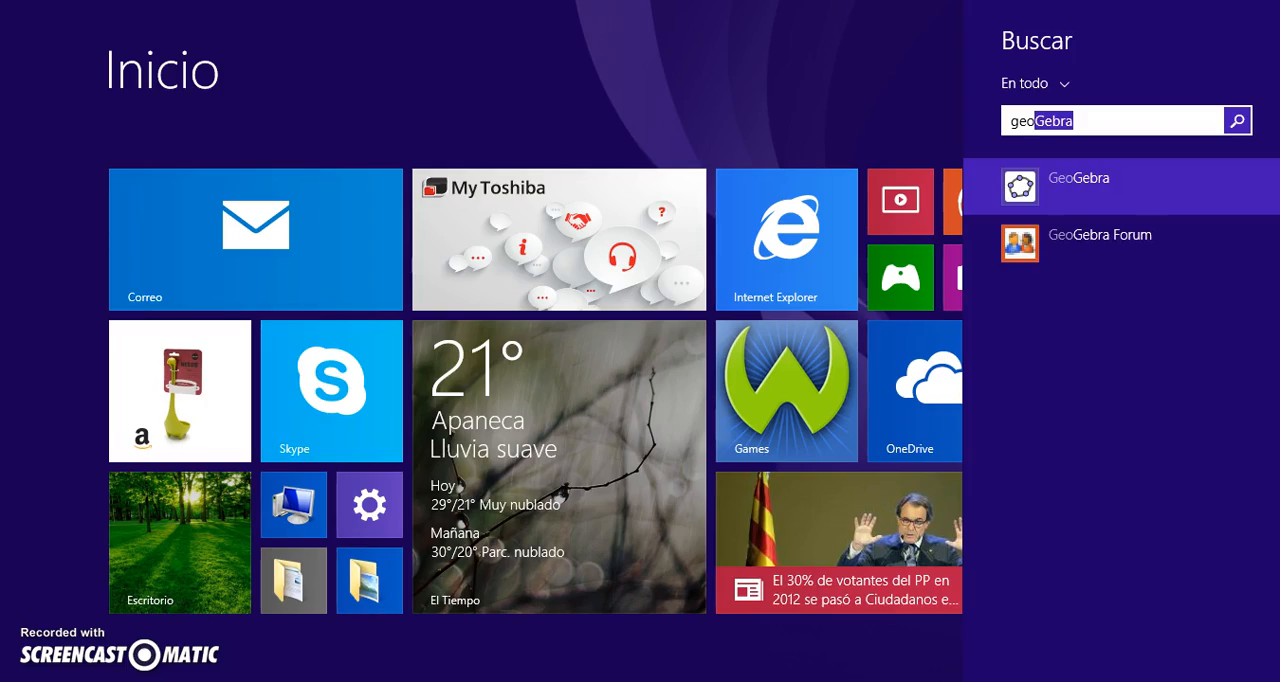
- Launch GeoGebra in a maximized window and open the file CANTIDAD DE HIJOS from the Desktop
left_click(975, 184)
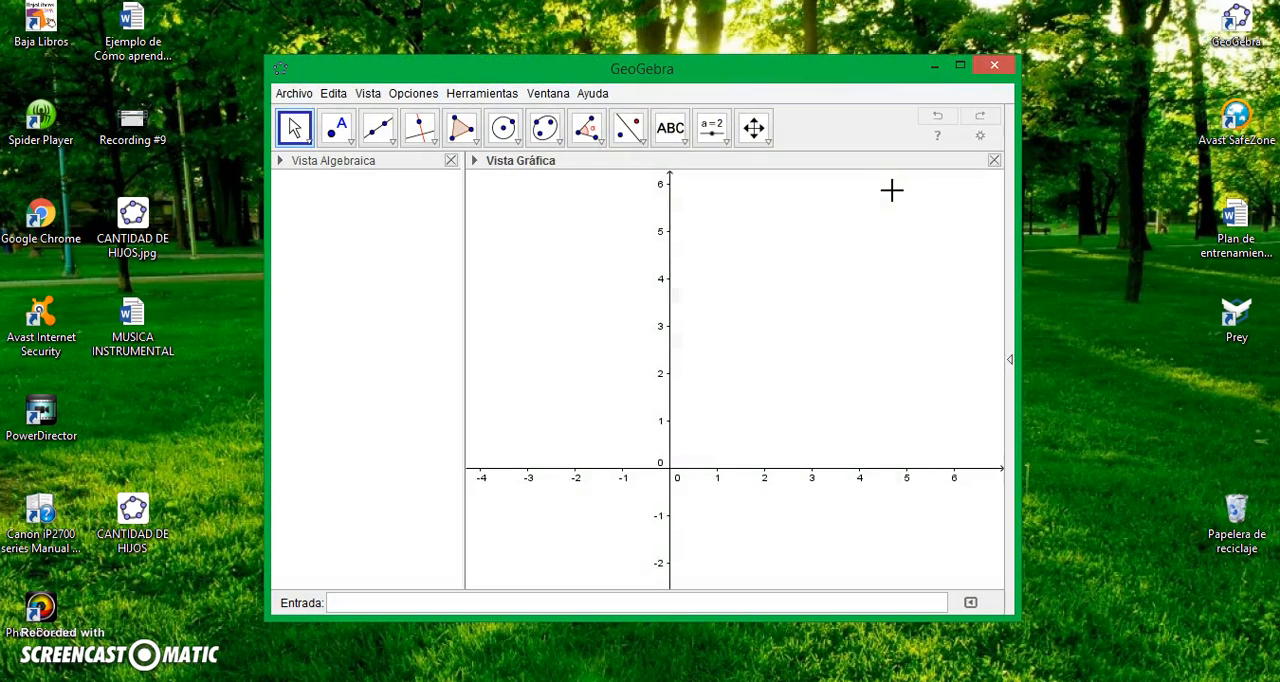
left_click(960, 66)
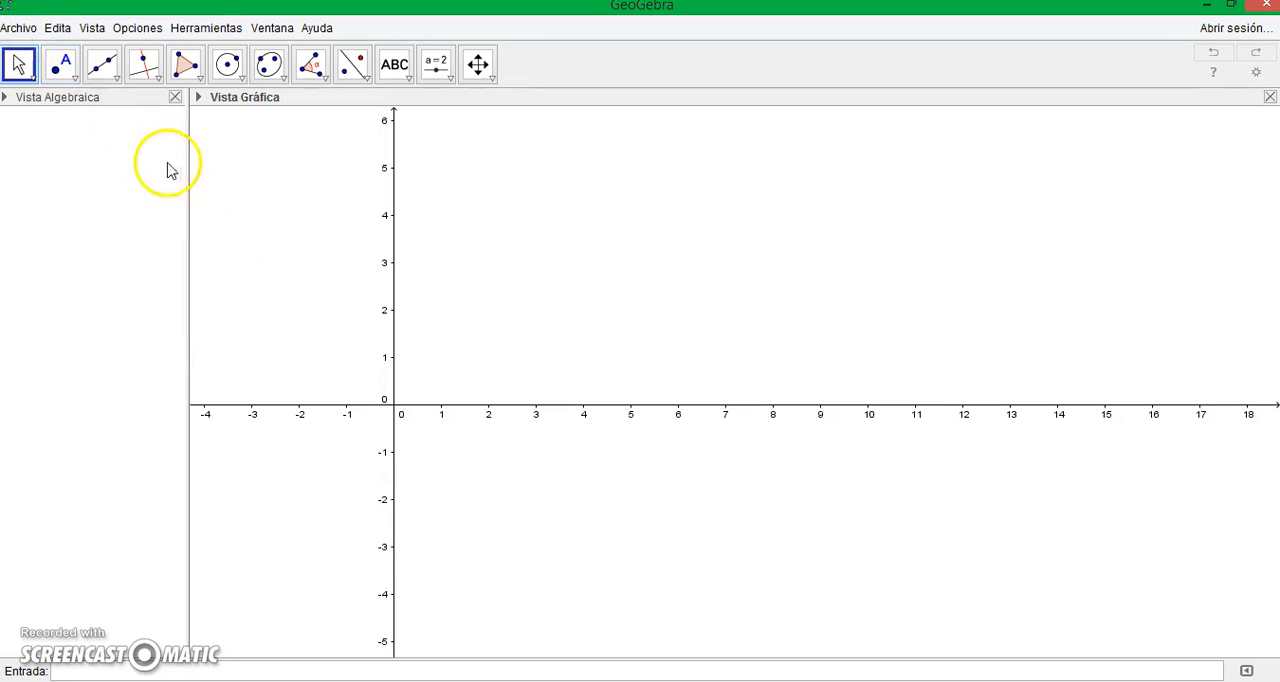
left_click(19, 30)
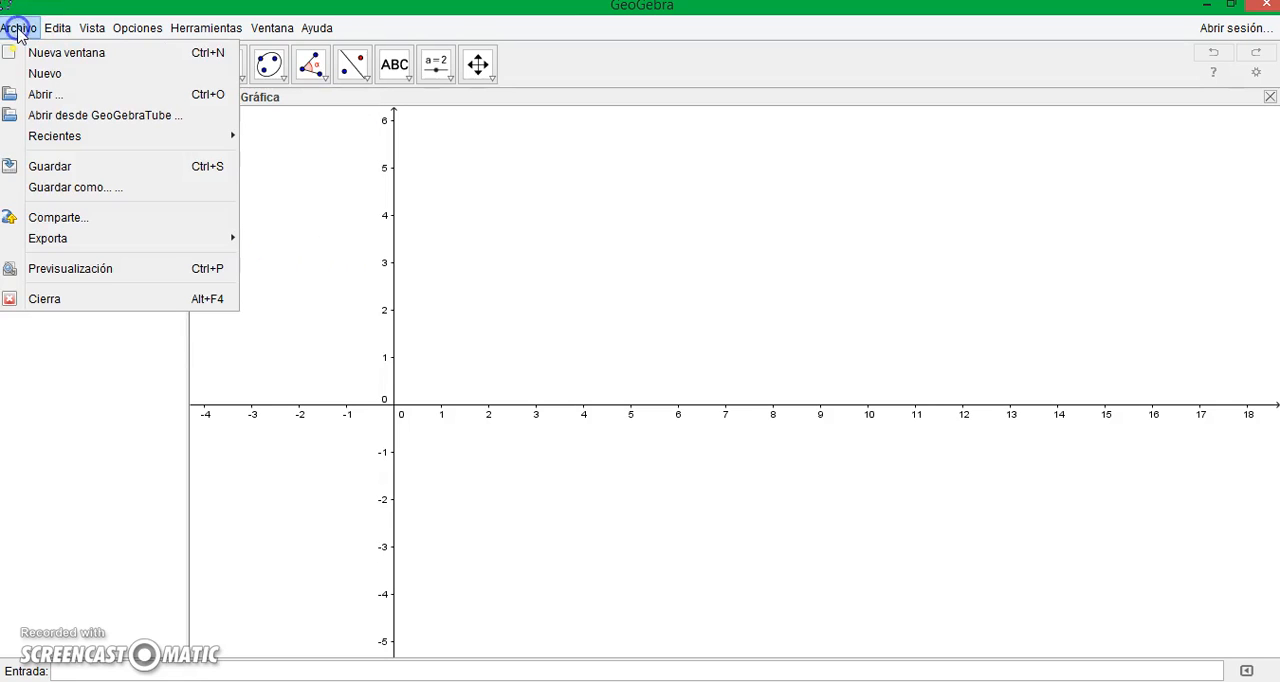
left_click(45, 94)
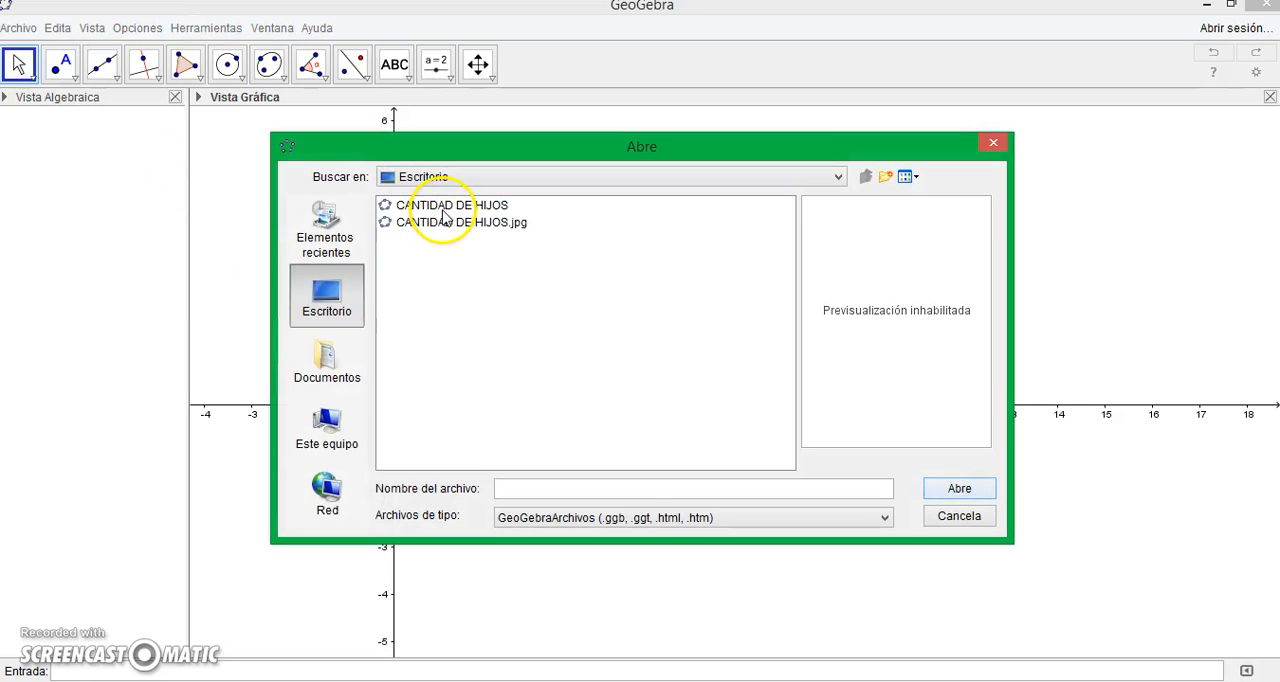
left_click(443, 206)
left_click(968, 490)
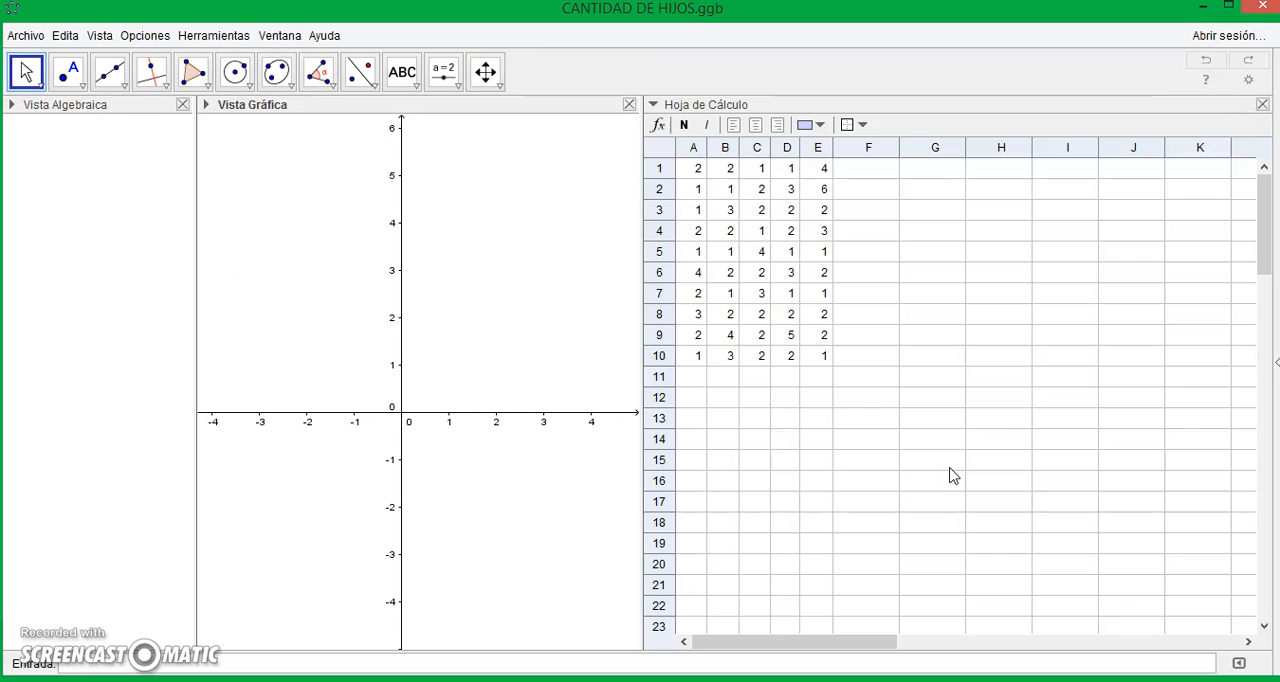
- Widen the graphics view and create a list from the spreadsheet cells A1:E10
left_click_drag(641, 264, 1043, 281)
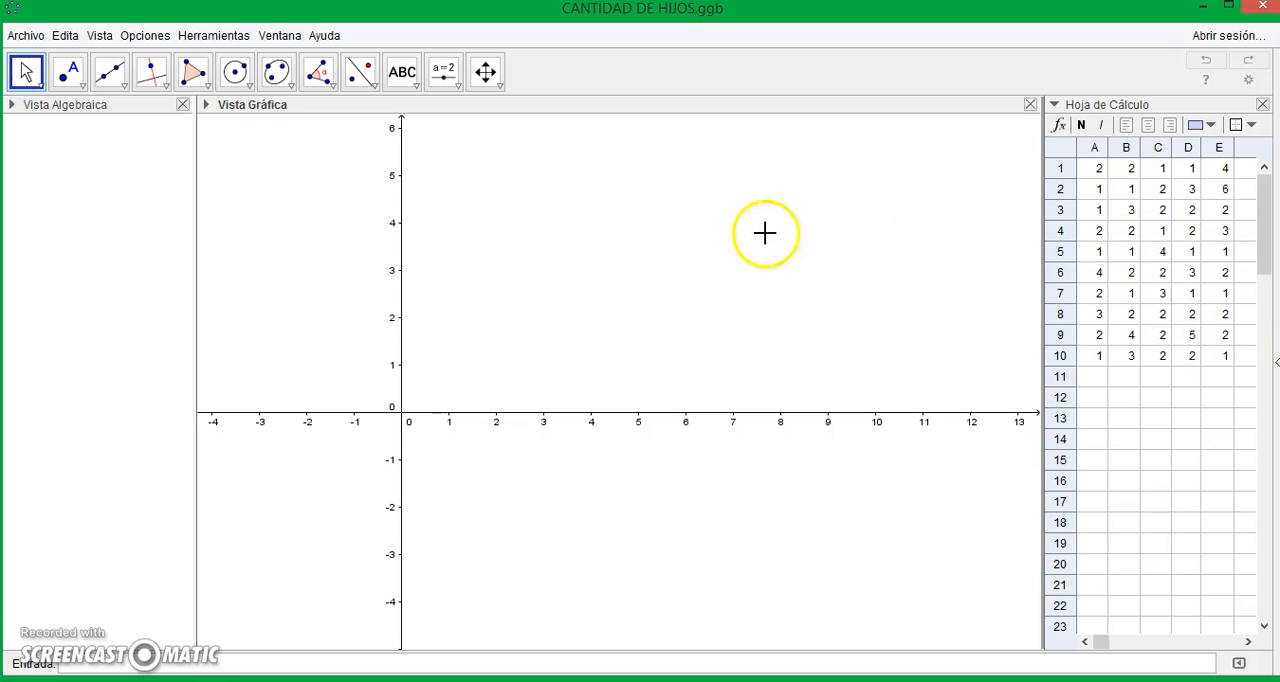
left_click_drag(1228, 356, 1128, 134)
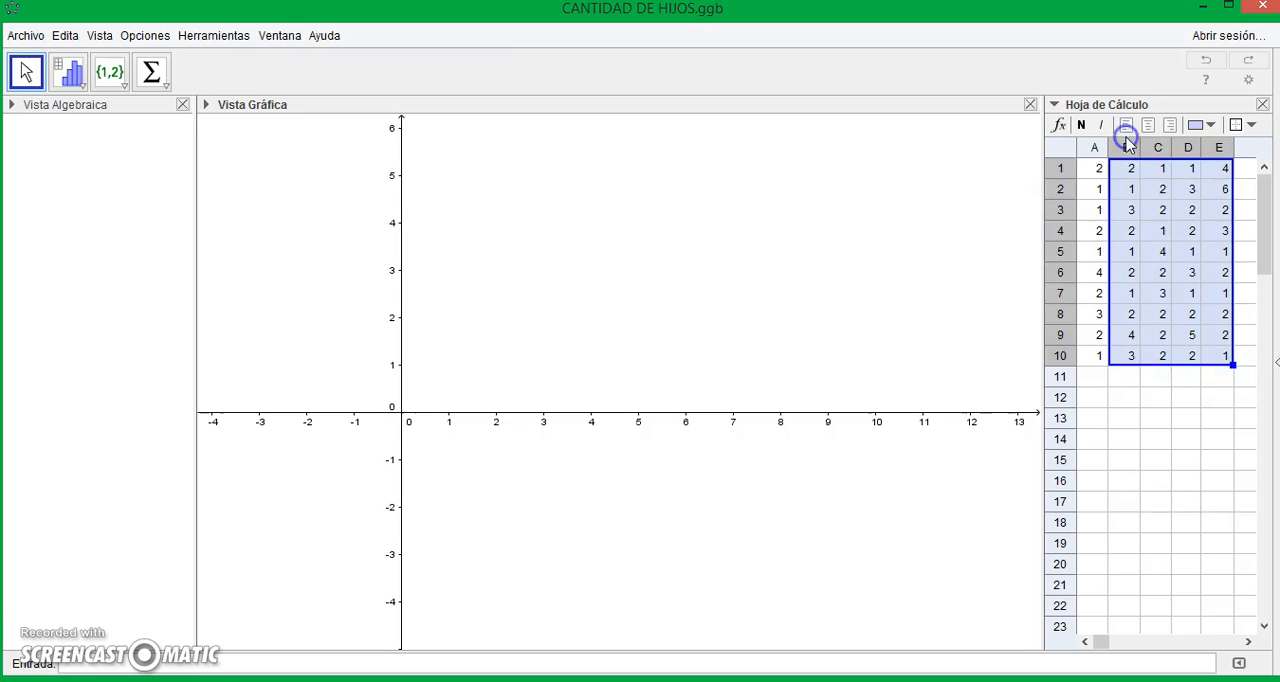
left_click(1128, 212)
left_click_drag(1226, 356, 1080, 143)
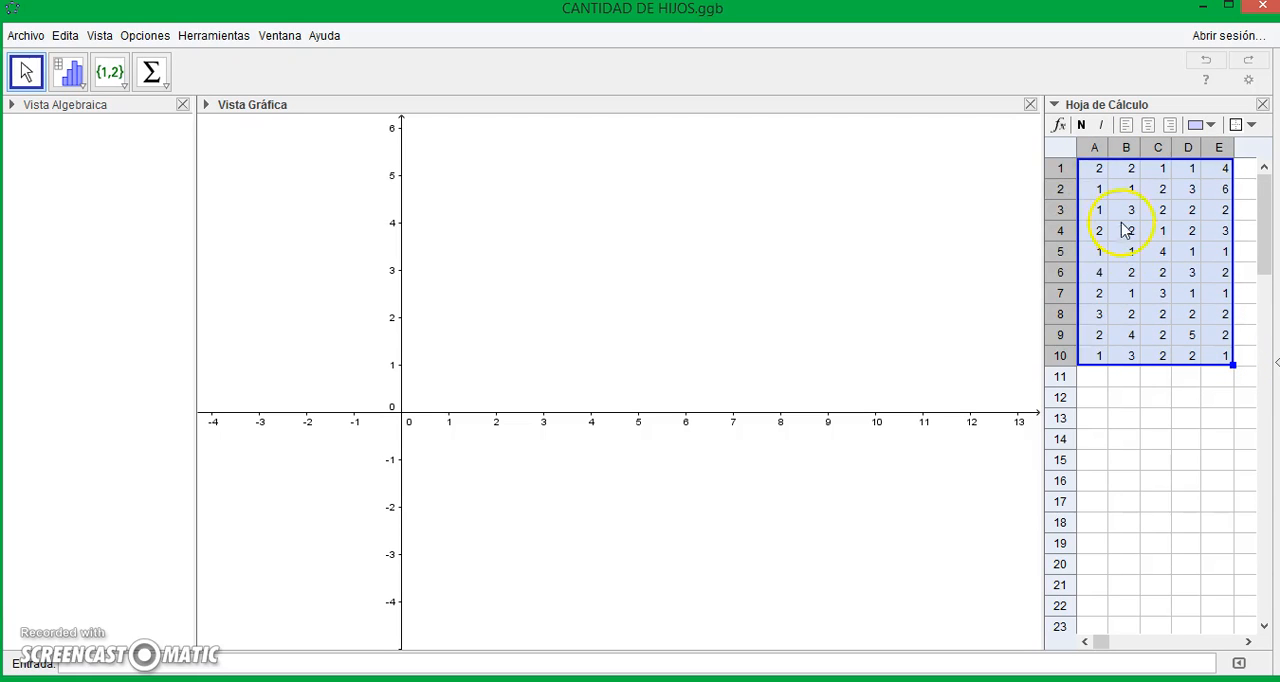
right_click(1122, 274)
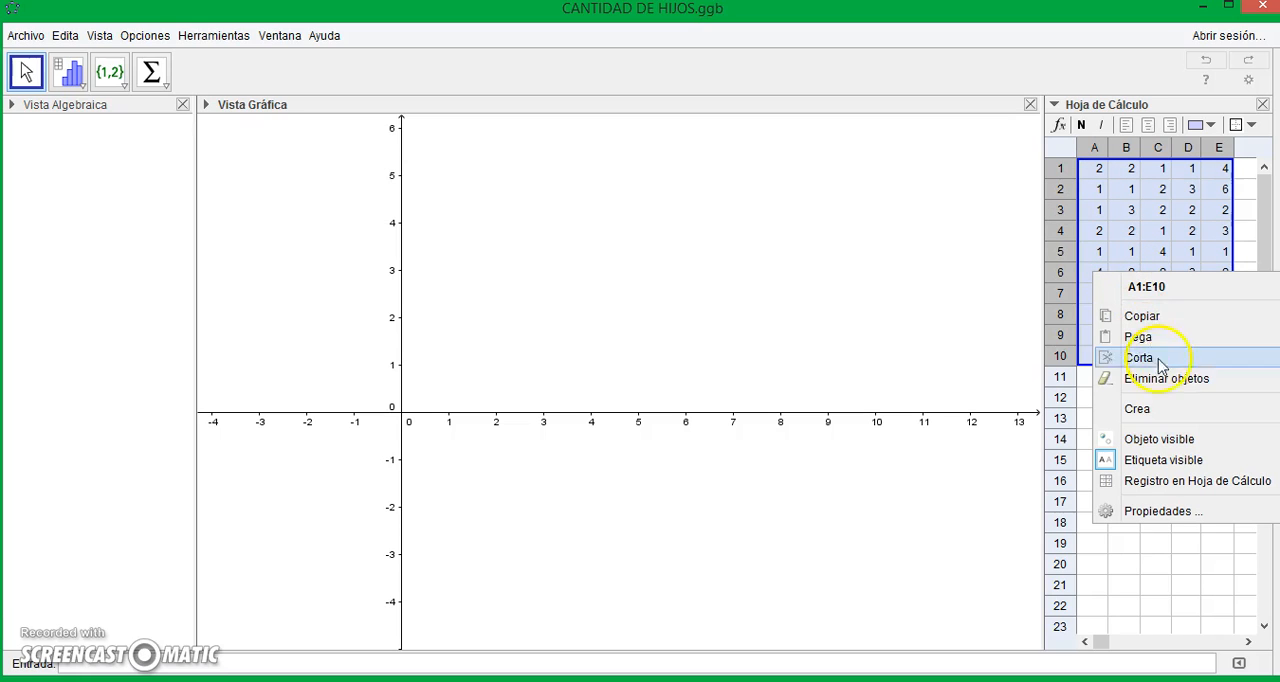
mouse_move(1152, 410)
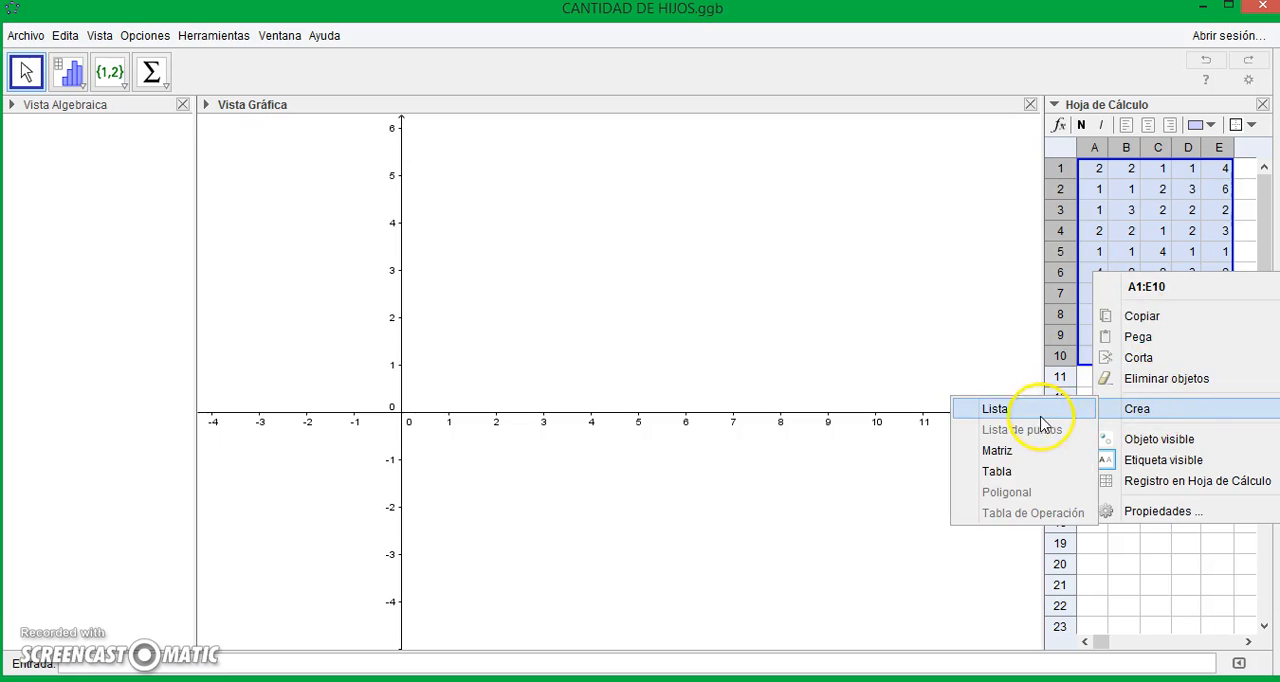
left_click(1000, 410)
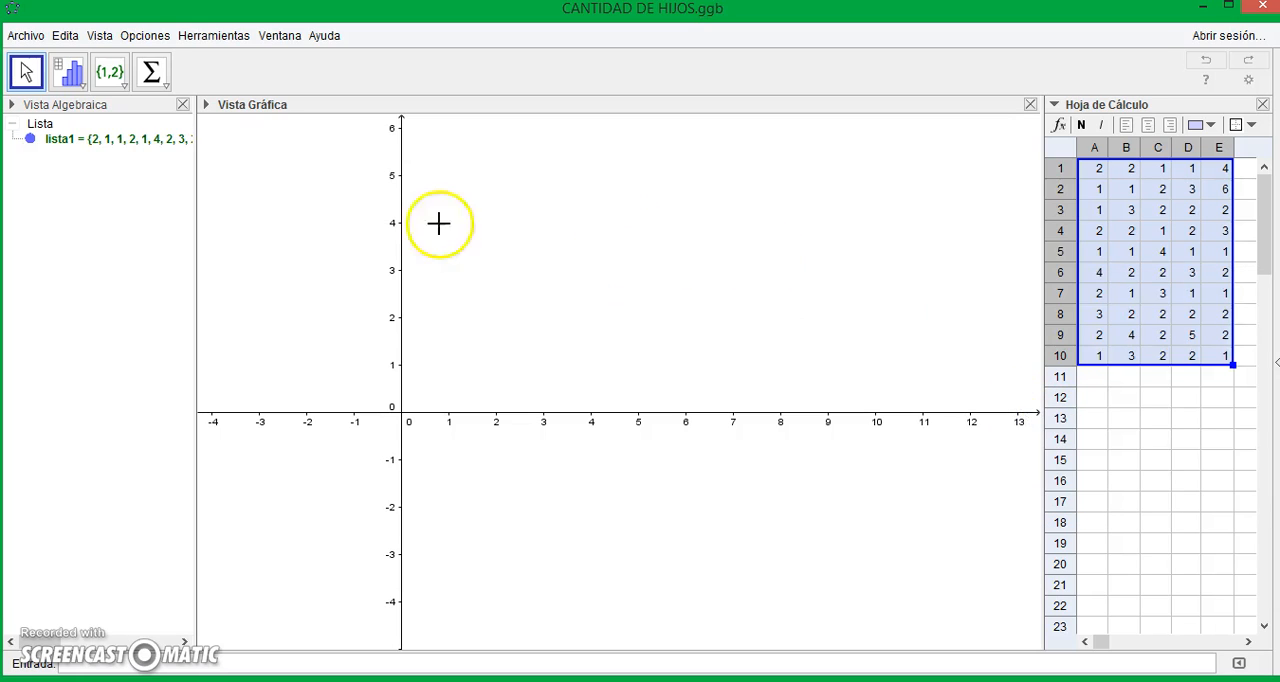
- Generate a frequency table of lista1 with the TablaFrecuencias command, leaving out the optional scale factor
left_click(42, 140)
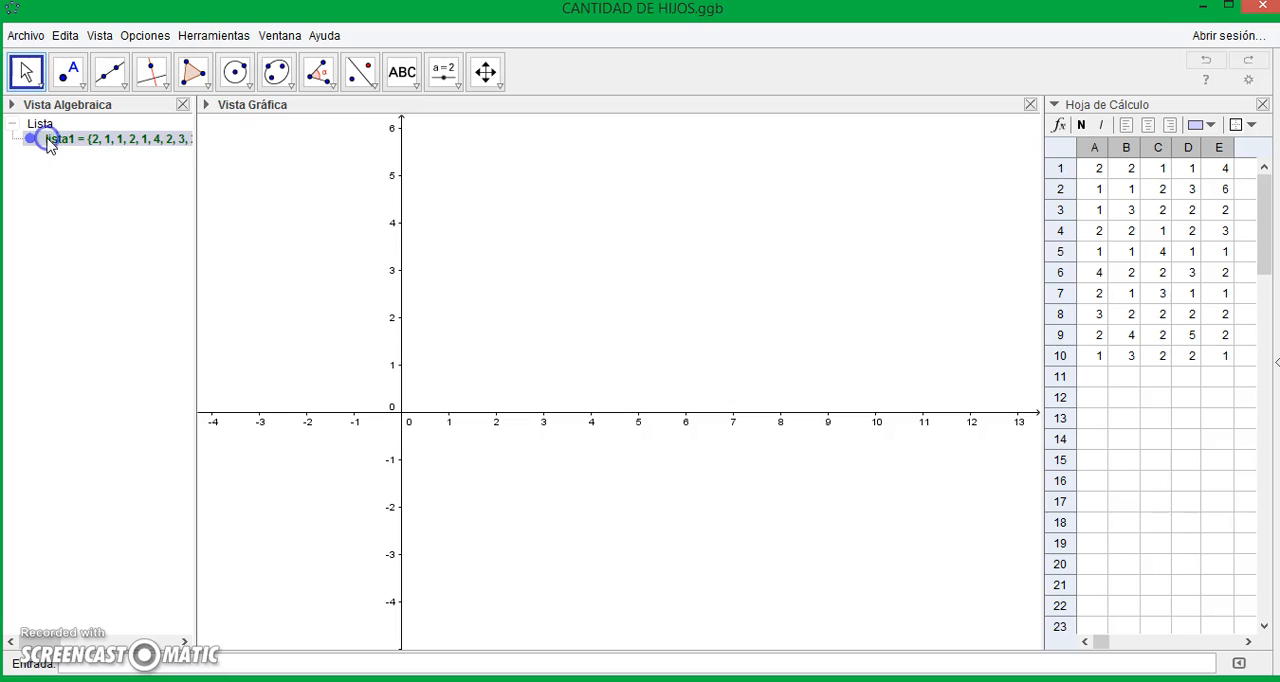
left_click(80, 146)
left_click(82, 666)
type("Tabla")
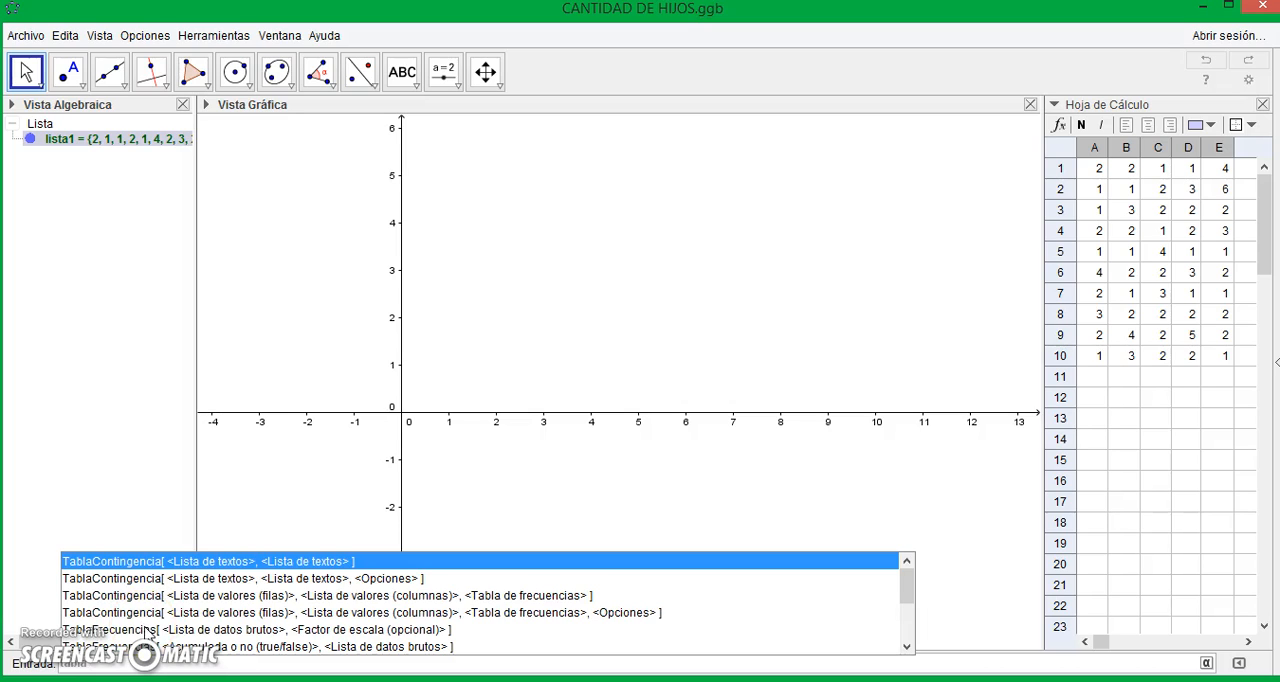
left_click(148, 630)
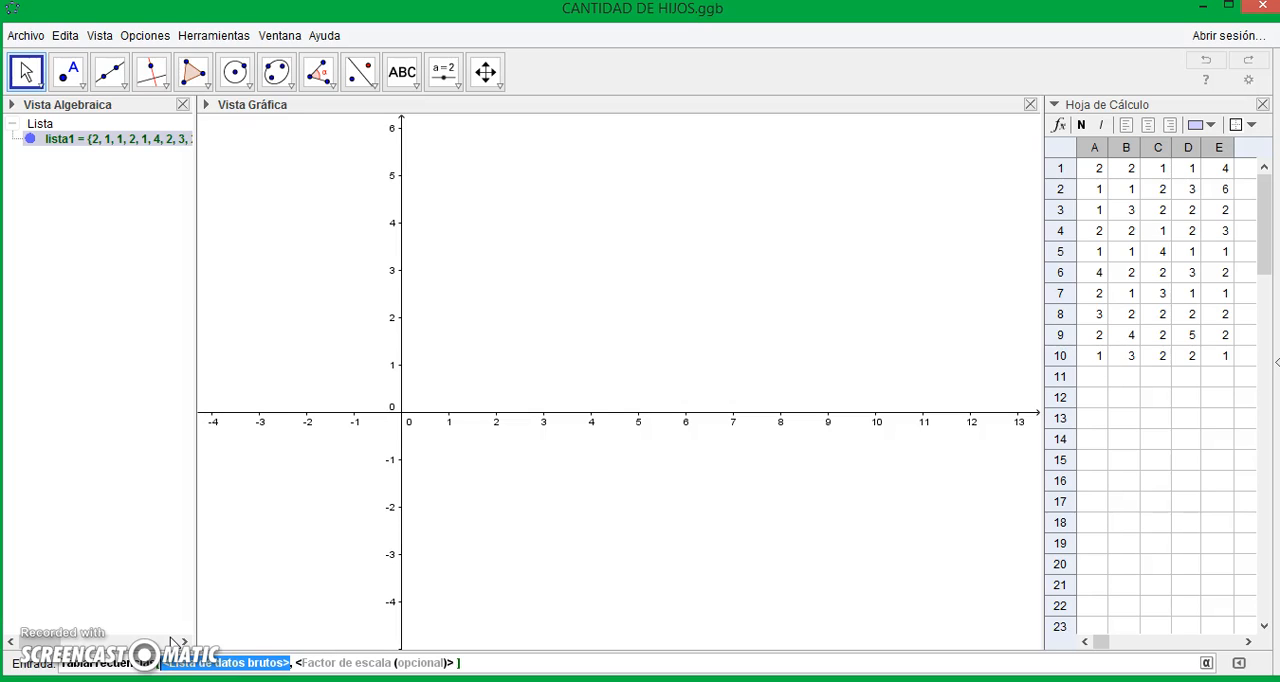
type("lista")
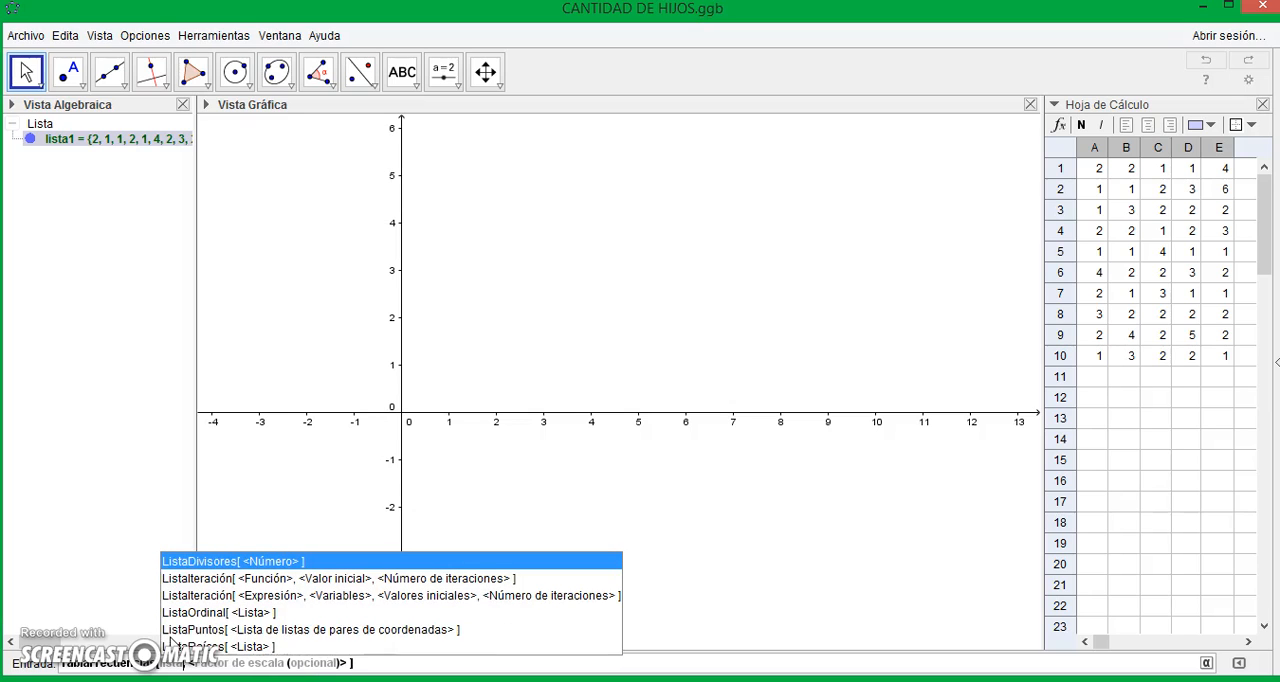
key("Escape")
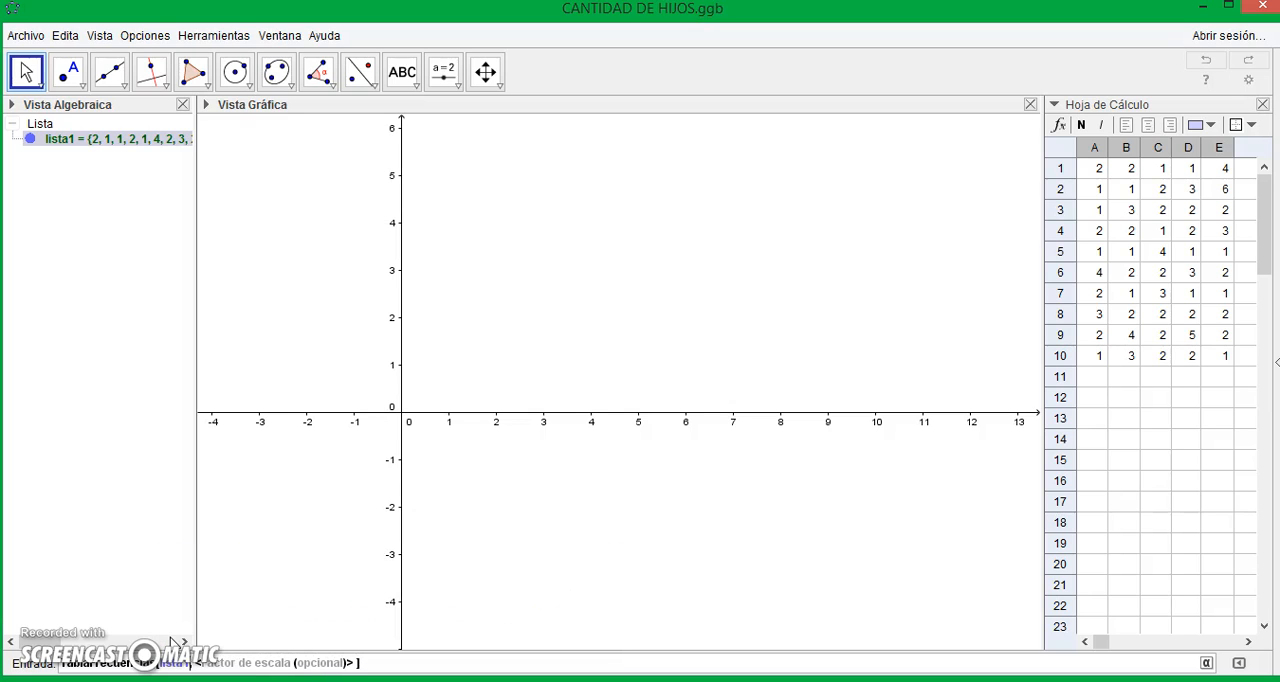
key("Tab")
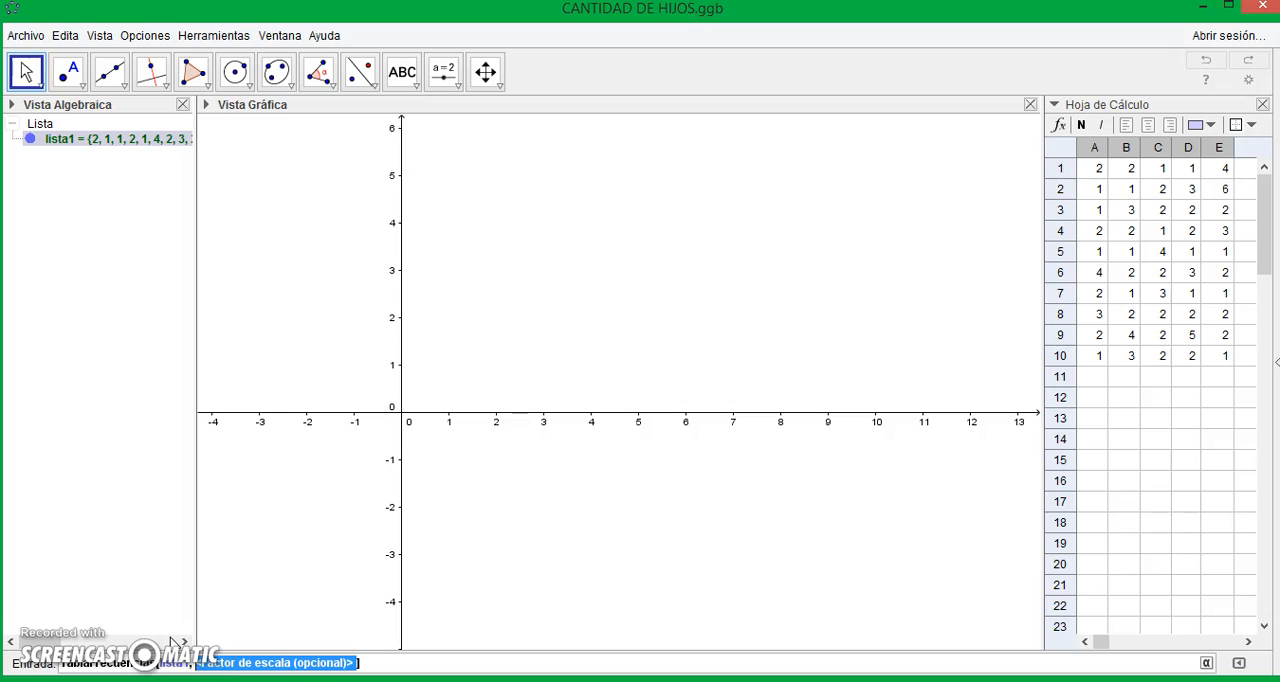
key("BackSpace")
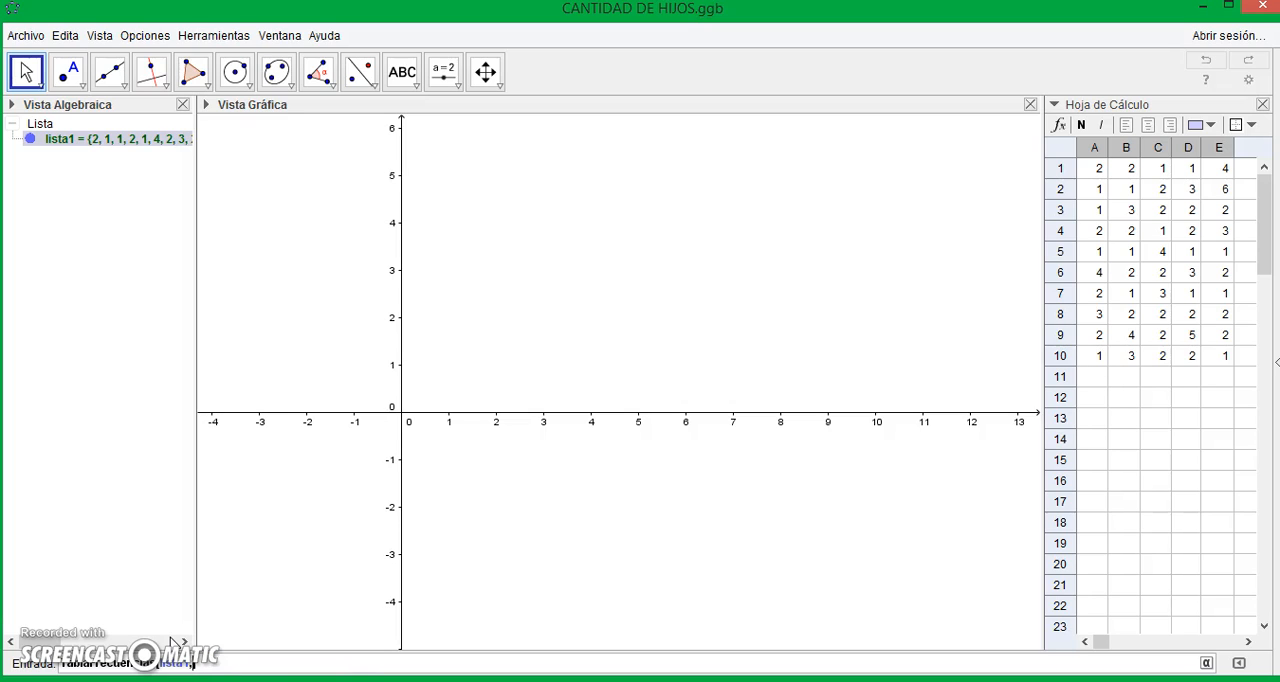
key("Return")
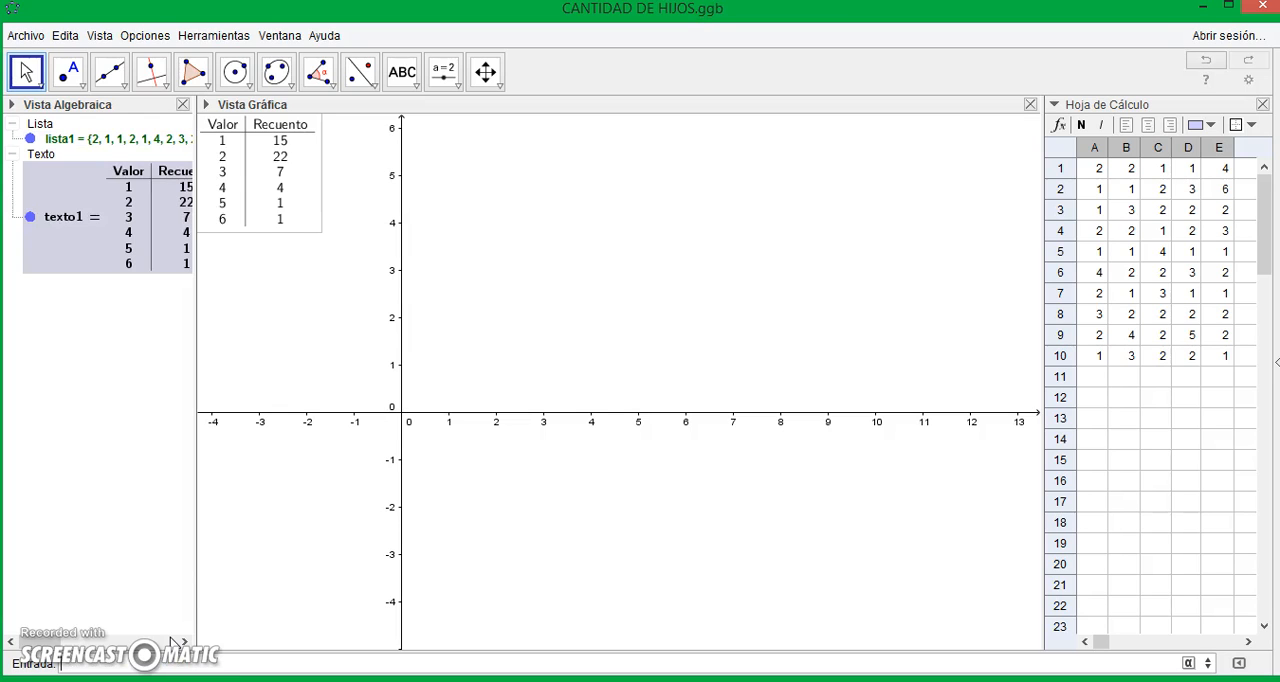
- Move the frequency table in the graphics view to above the x-axis, between about x = 9.5 and x = 12, and deselect it
left_click(236, 161)
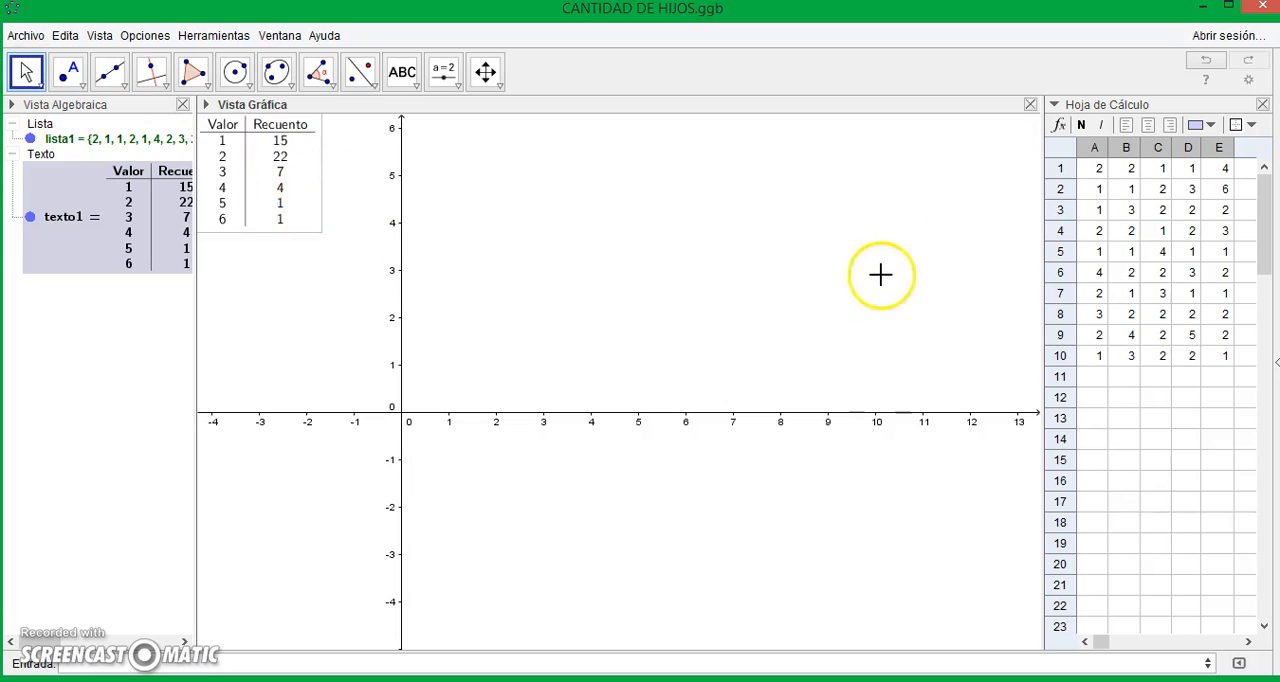
left_click(27, 76)
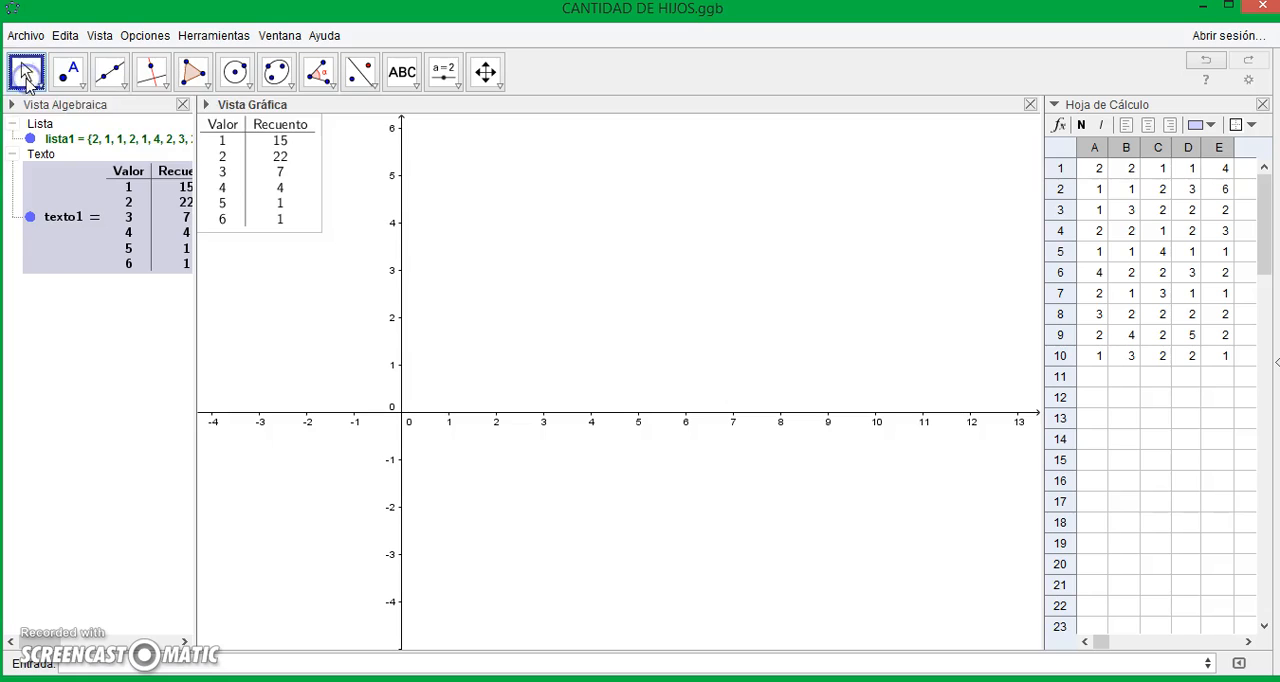
left_click_drag(262, 168, 921, 285)
left_click(613, 192)
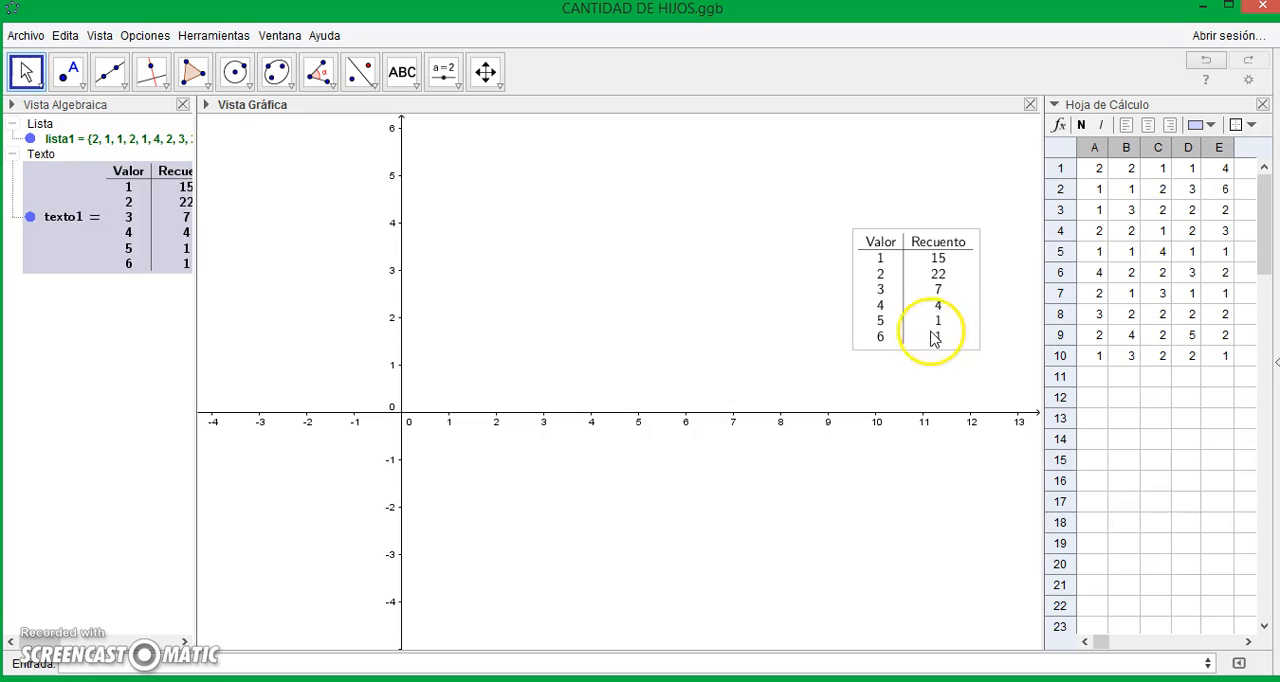
- Create a list of the table's values {1, 2, 3, 4, 5, 6} with the ListaOrdinal command
left_click(434, 654)
type("lista")
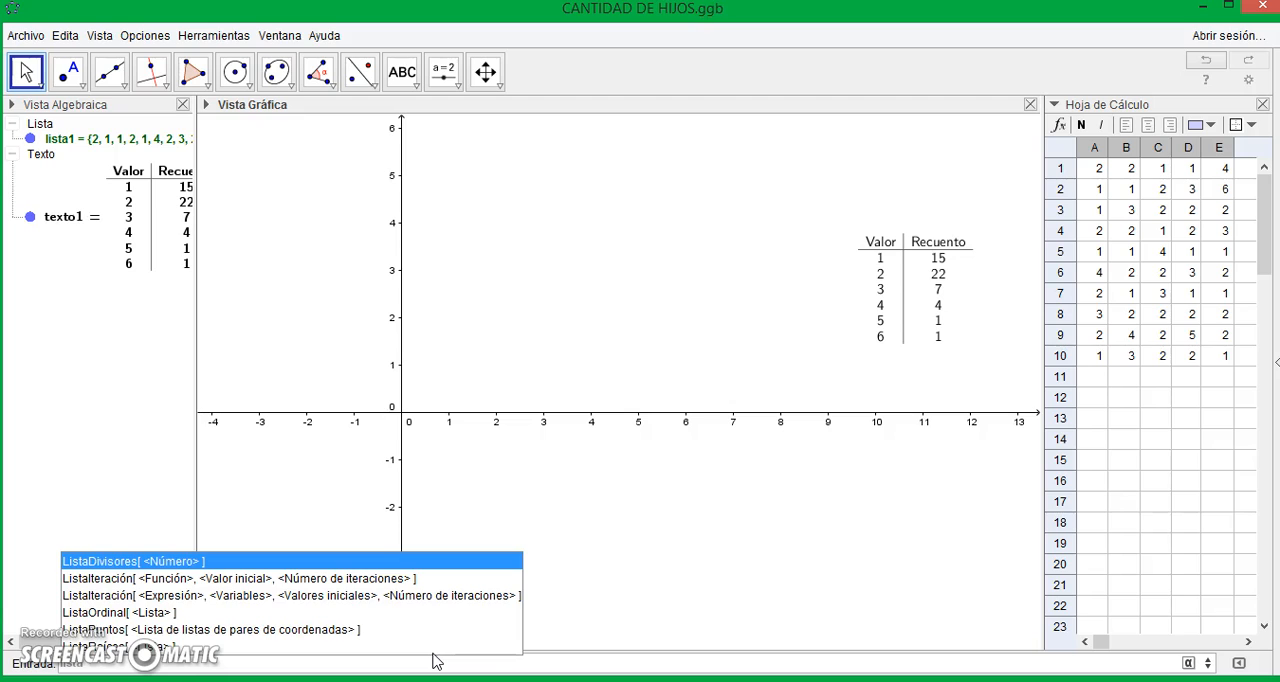
left_click(116, 611)
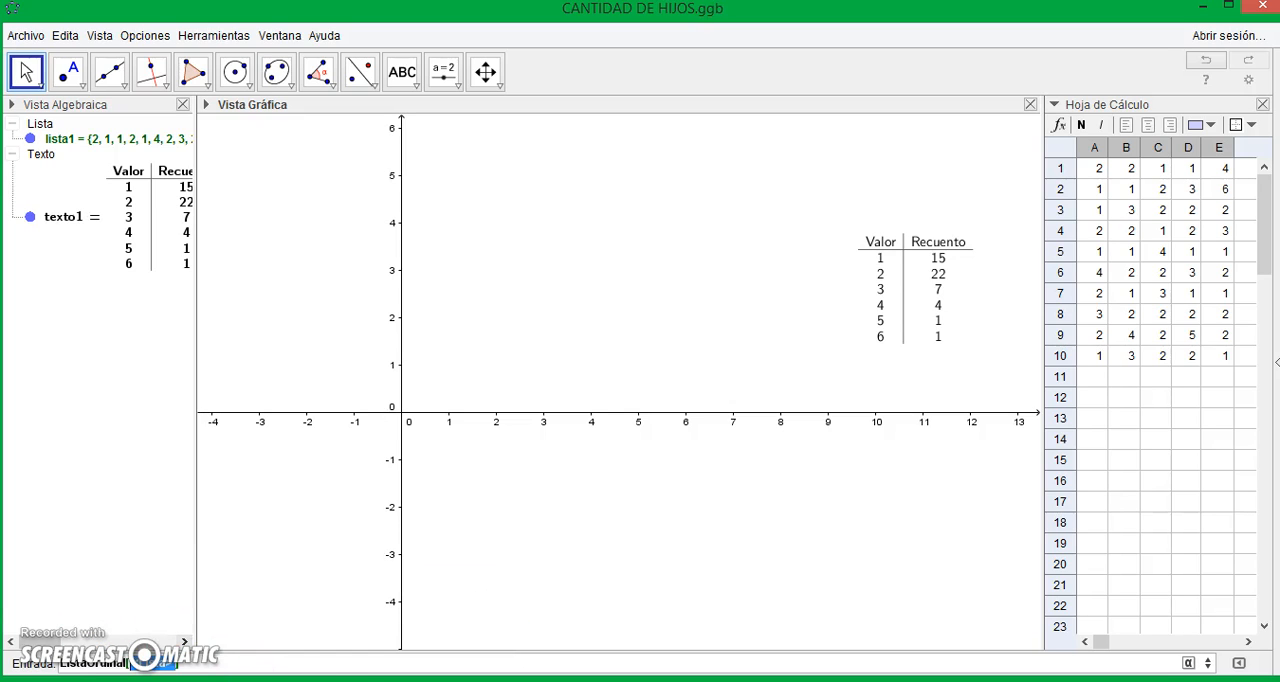
key("BackSpace")
key("Return")
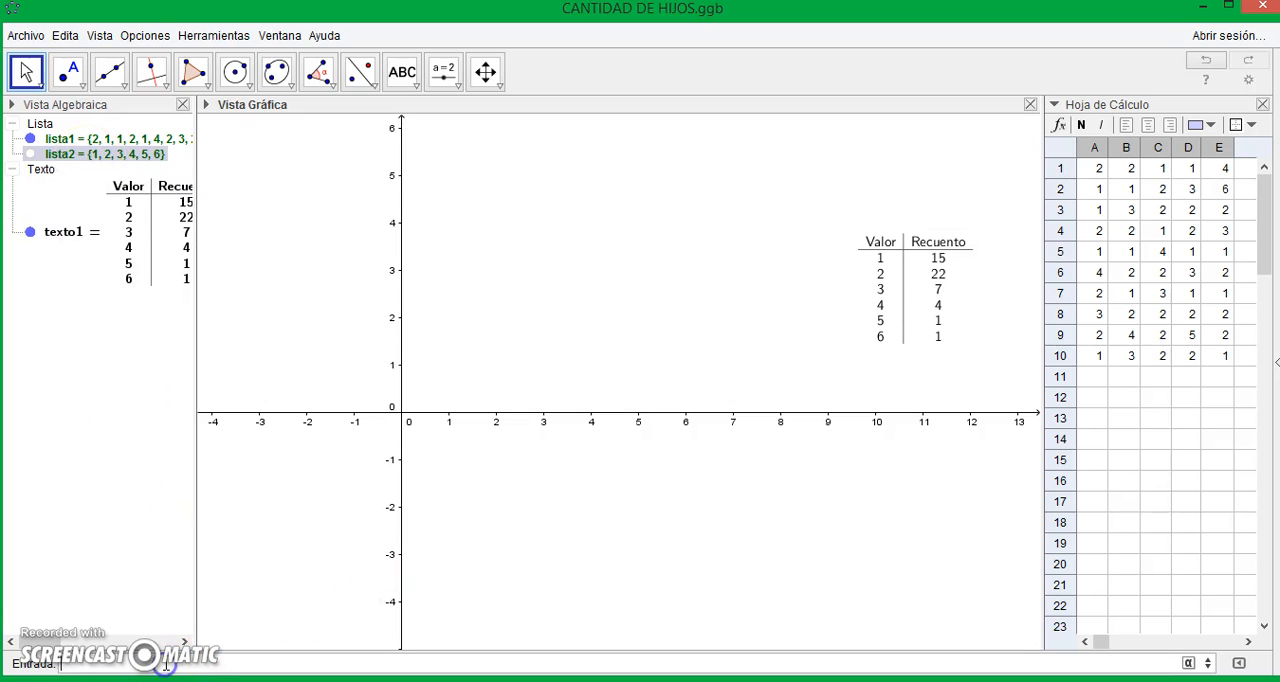
- Create another ListaOrdinal list from the table's frequencies {15, 22, 7, 4, 1, 1}
type("ista")
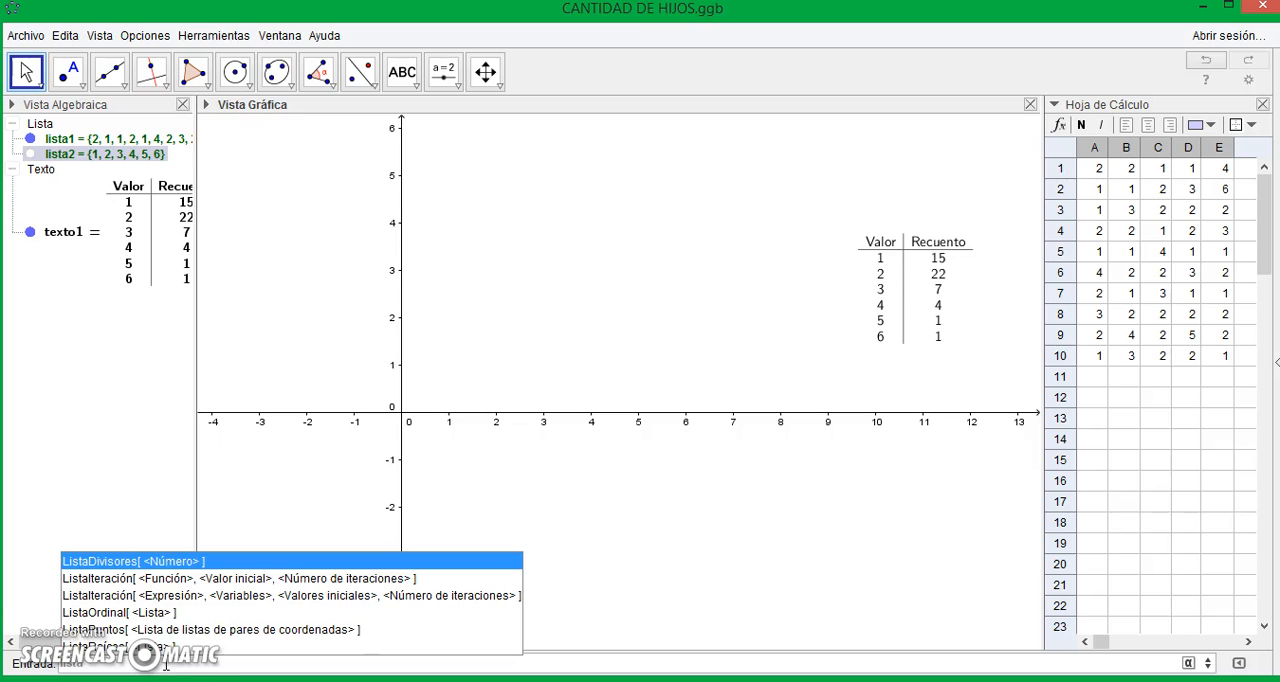
left_click(149, 612)
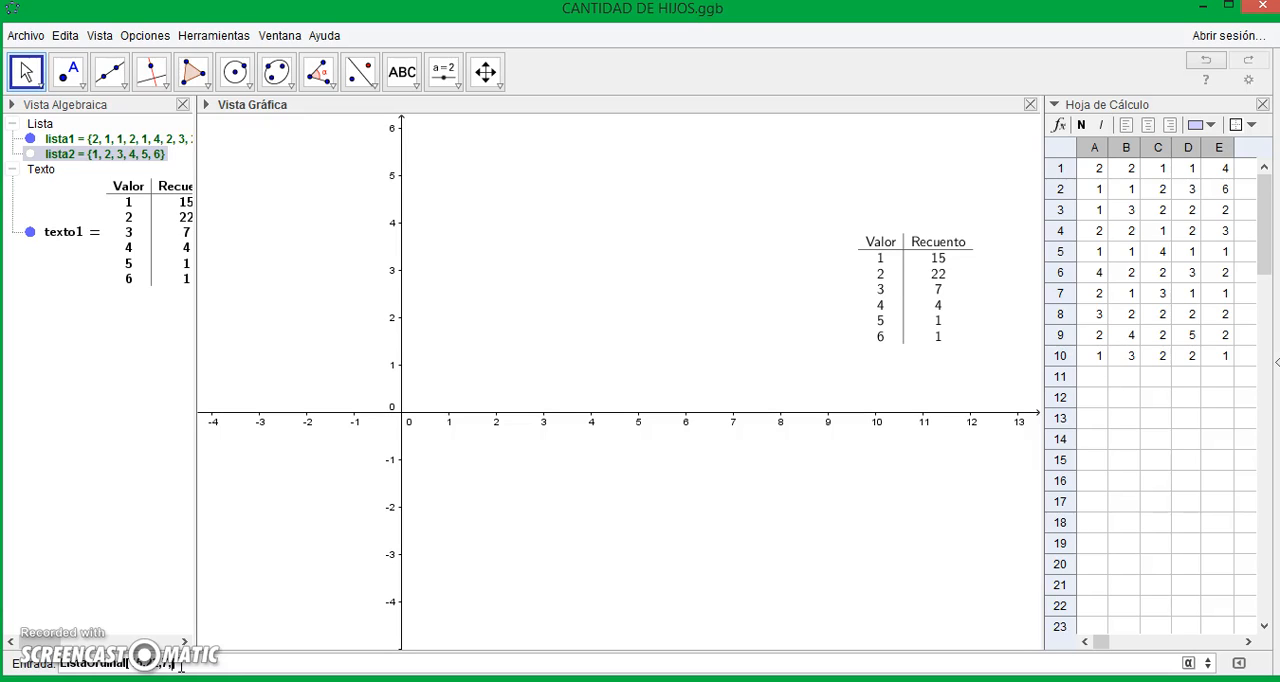
key("Return")
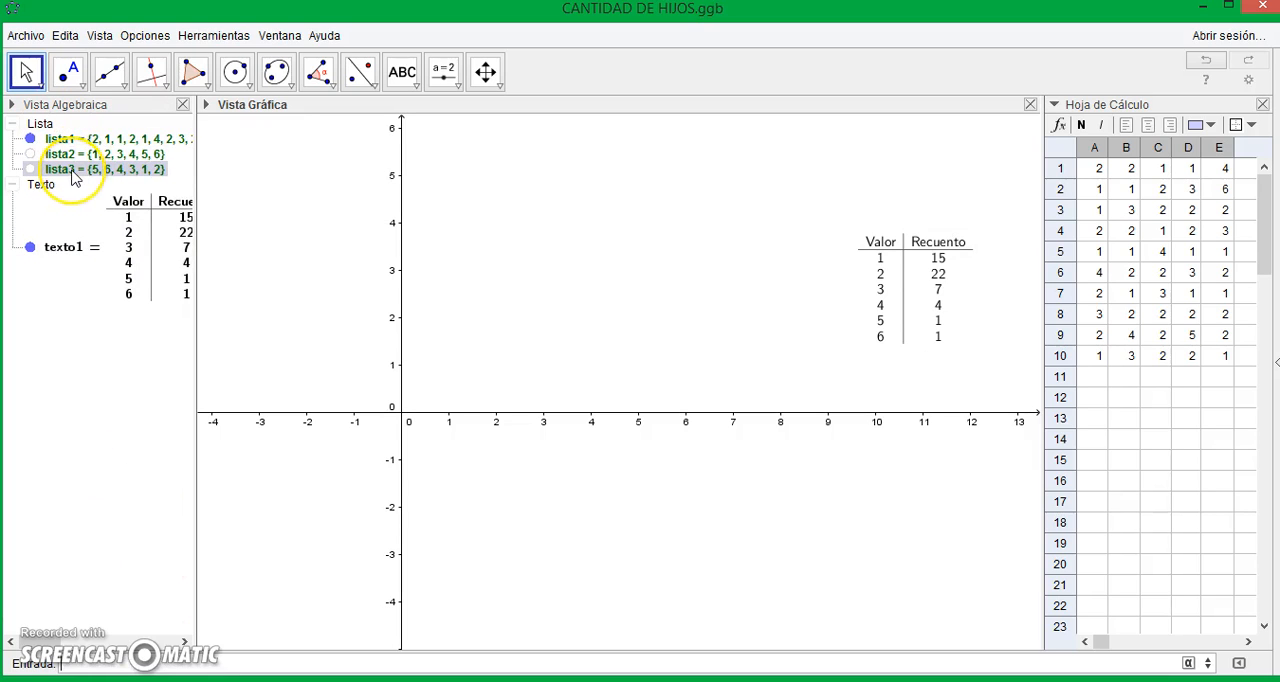
mouse_move(72, 177)
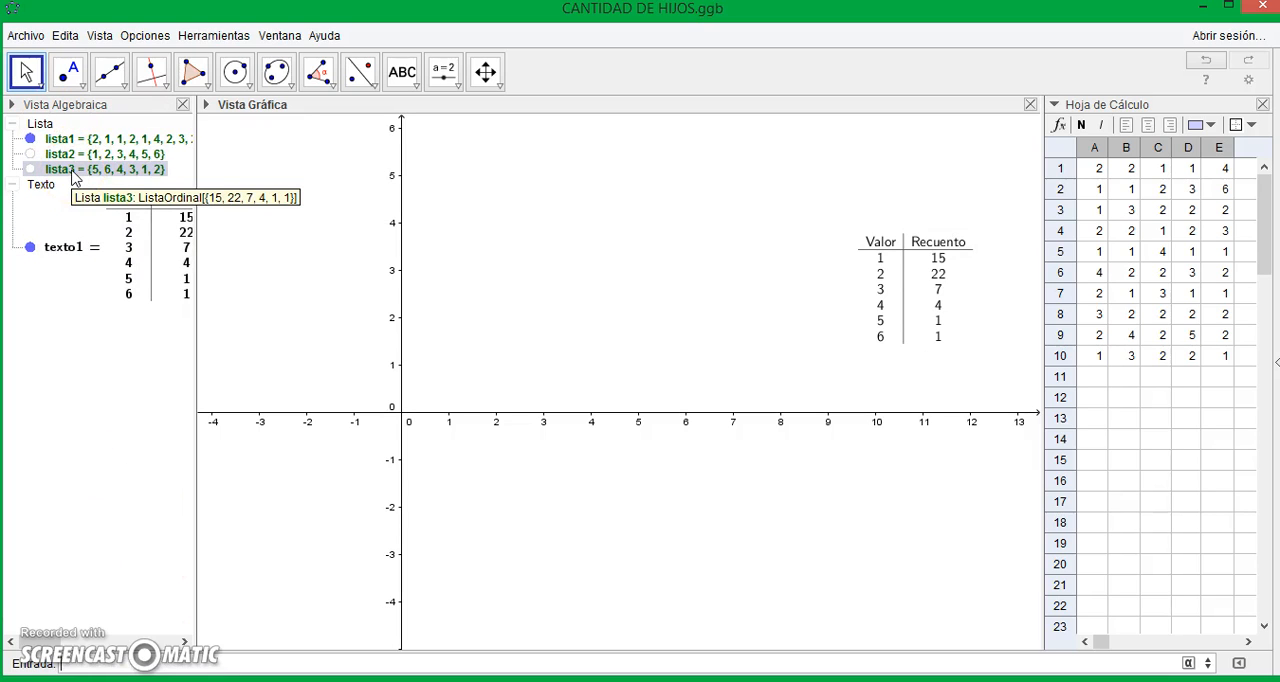
left_click(138, 255)
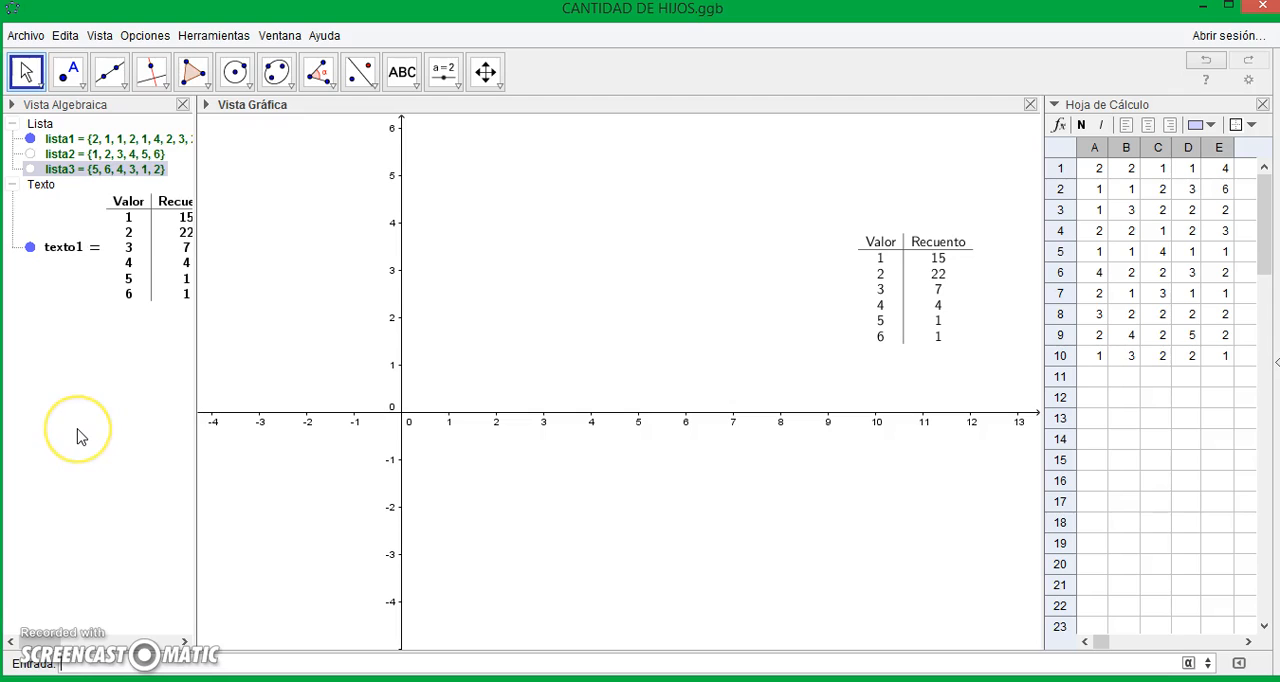
- Create a bar chart with the Barras command, using lista2 as the data, lista3 as the frequencies and a bar width of 0.5
type("Barra")
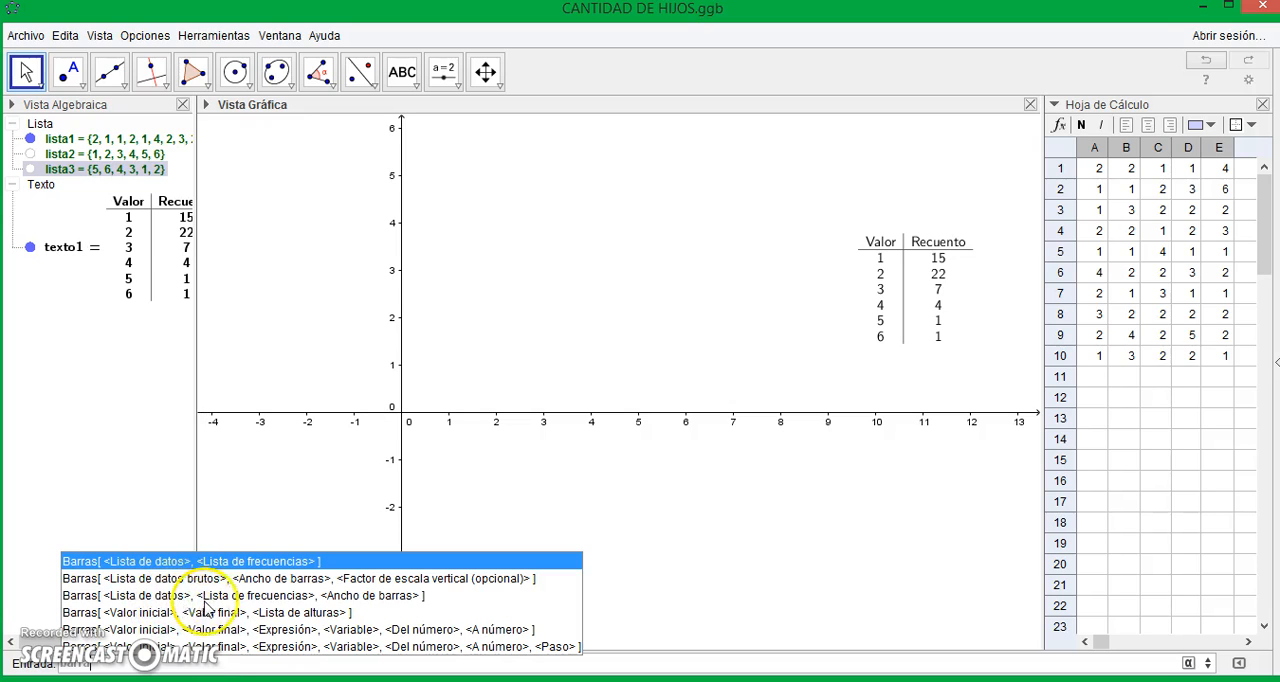
left_click(323, 596)
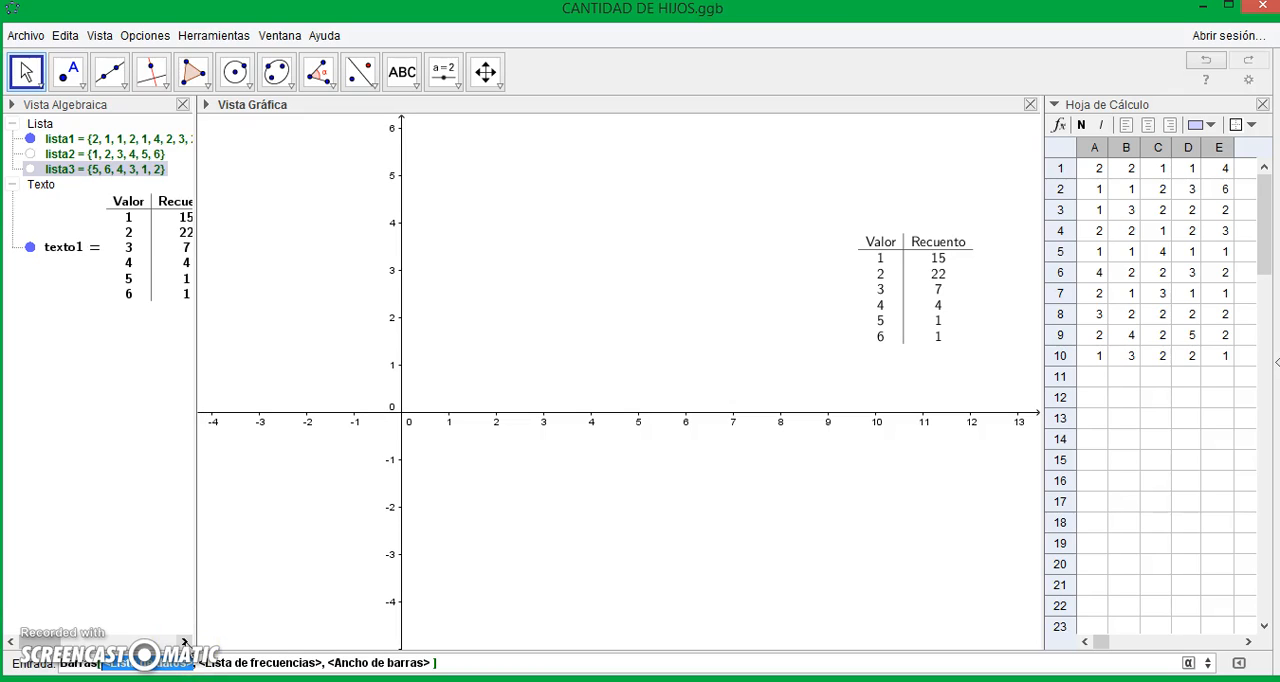
type("lista")
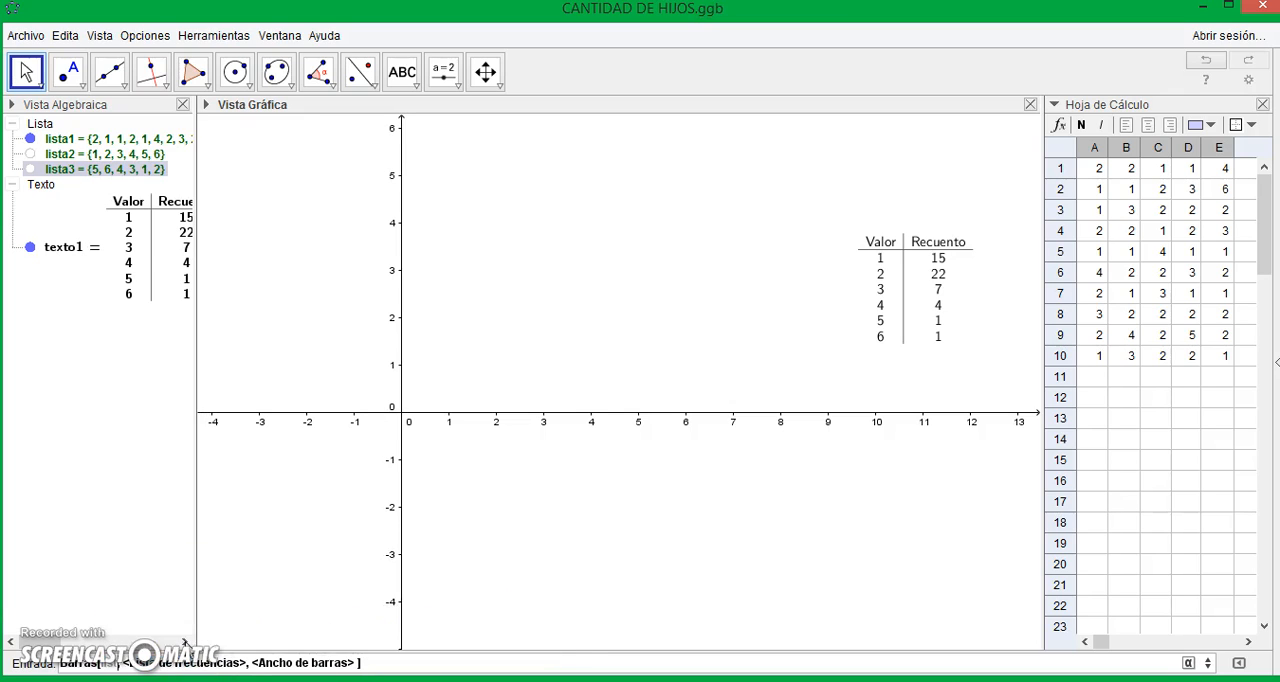
type("1")
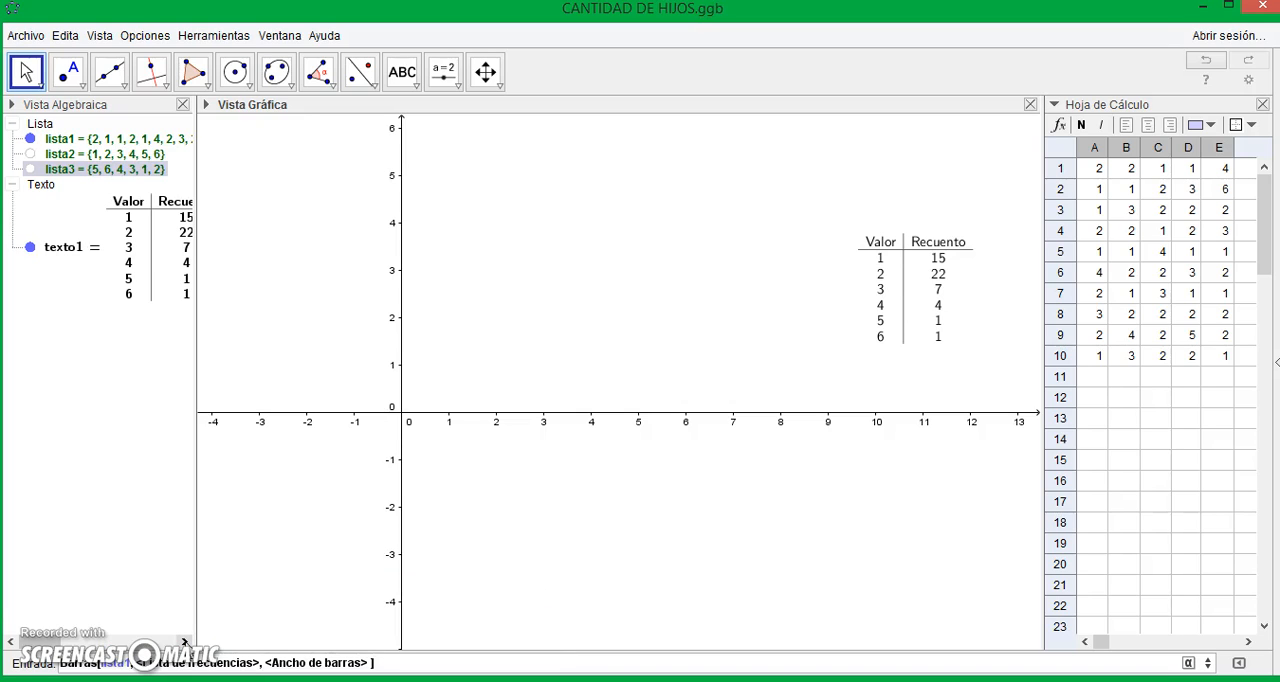
key("BackSpace")
type("2")
key("Tab")
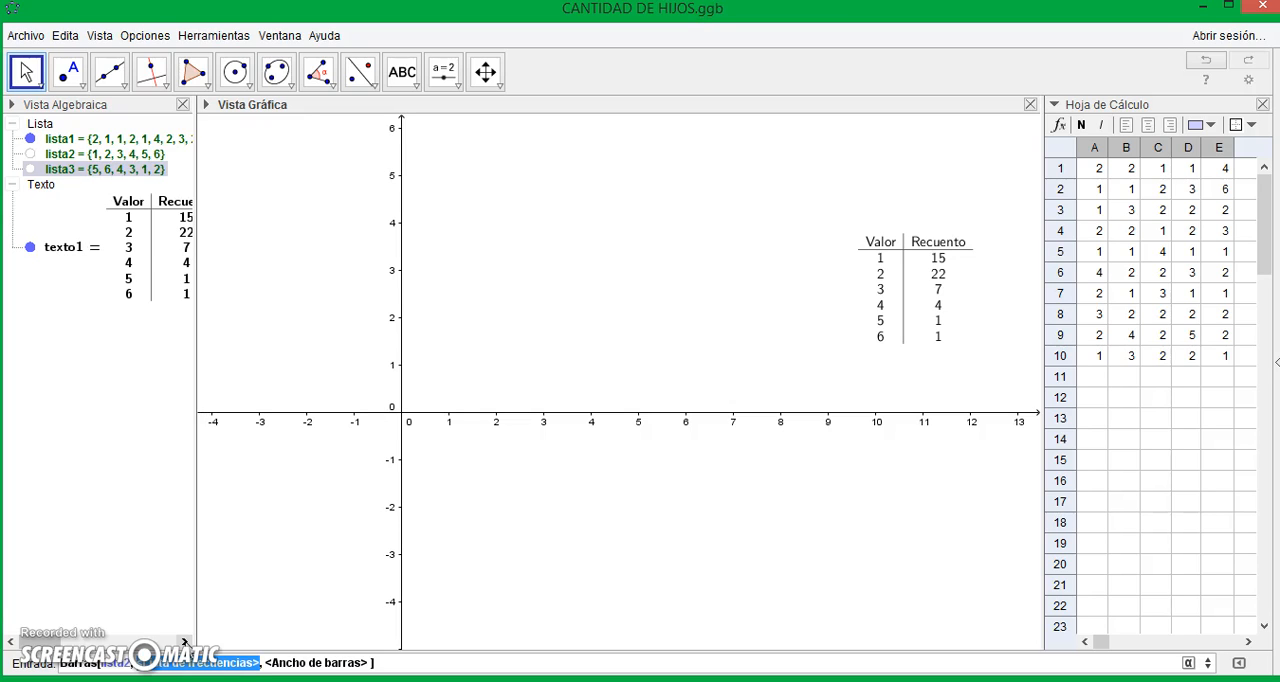
type("lista")
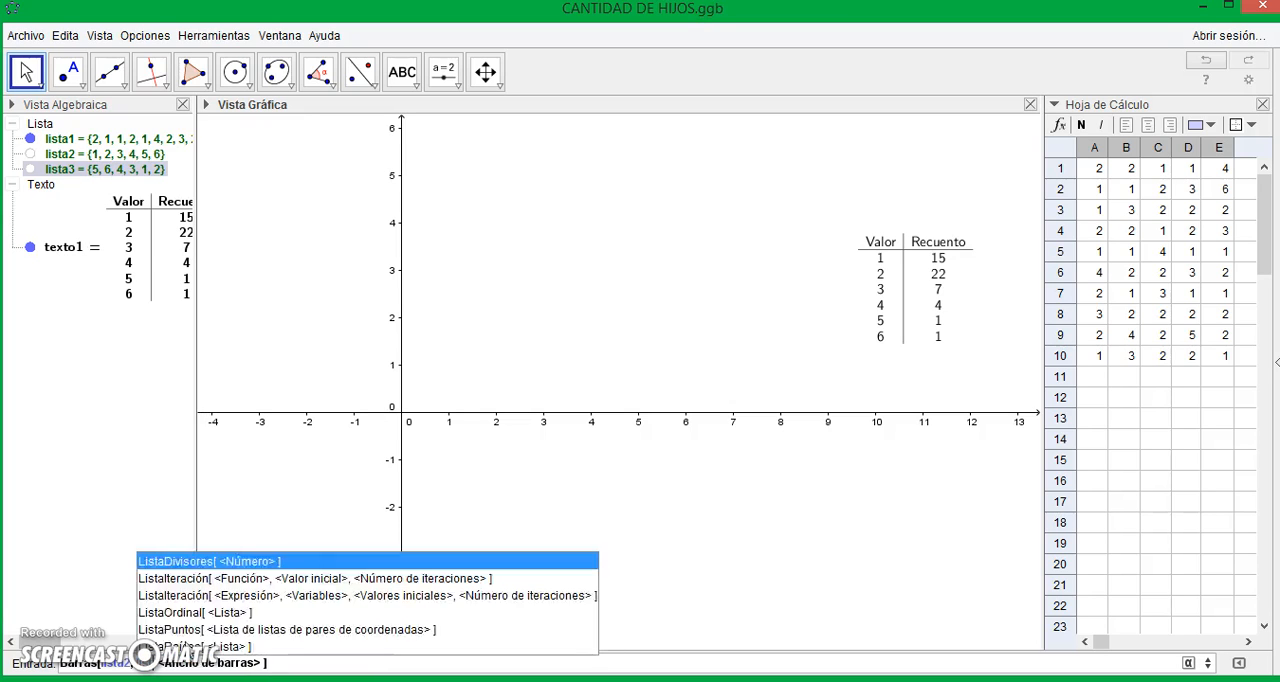
type("3")
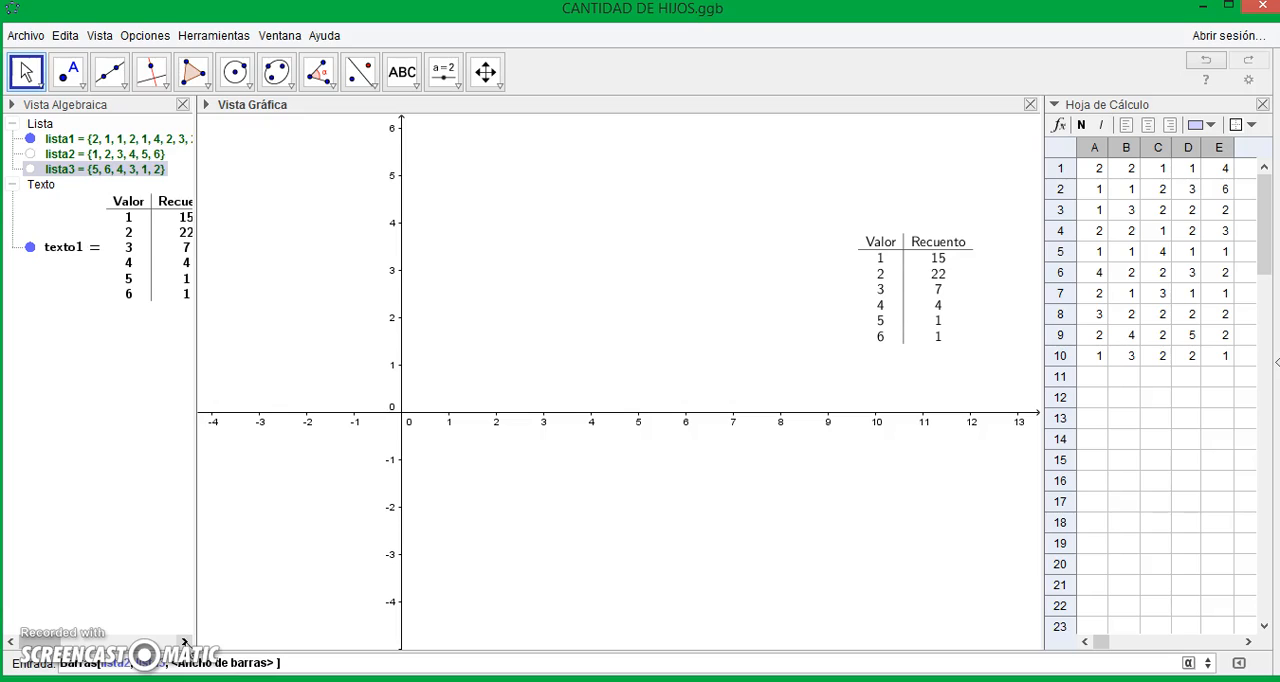
key("Tab")
type("0")
key("Return")
left_click(306, 194)
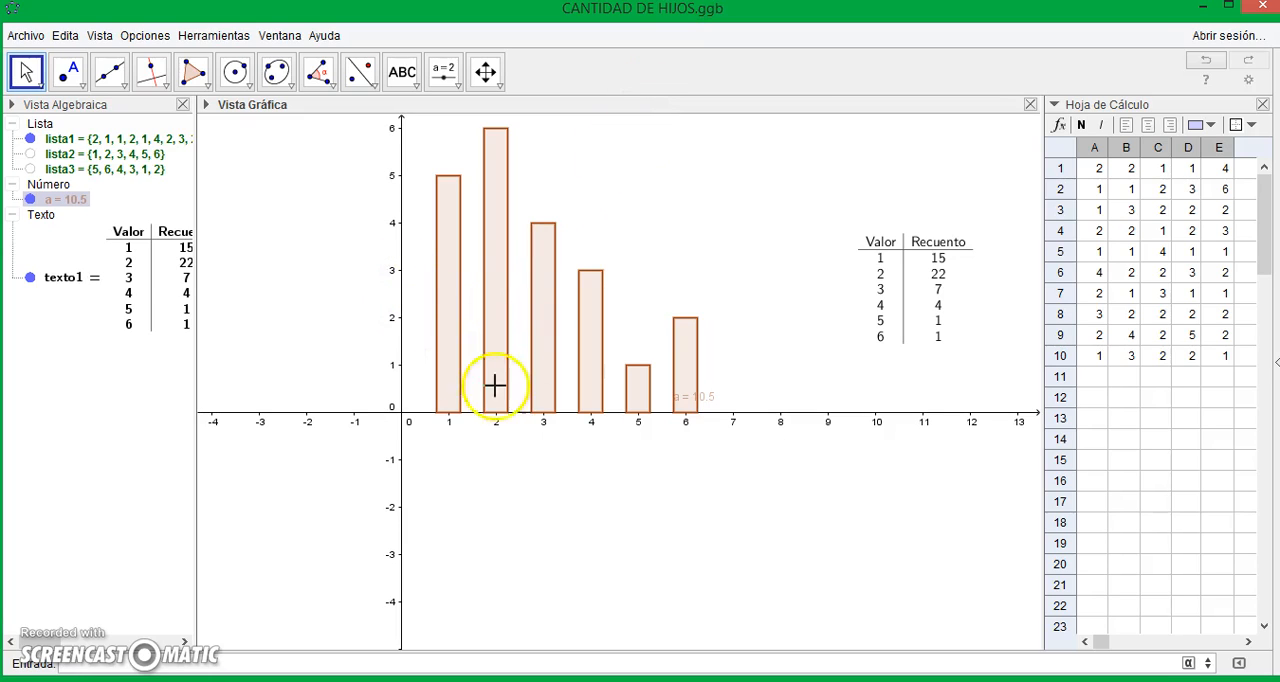
- Move the bar chart's value label below the x-axis, to about x = 6.5, y = -1.2
left_click_drag(713, 399, 740, 477)
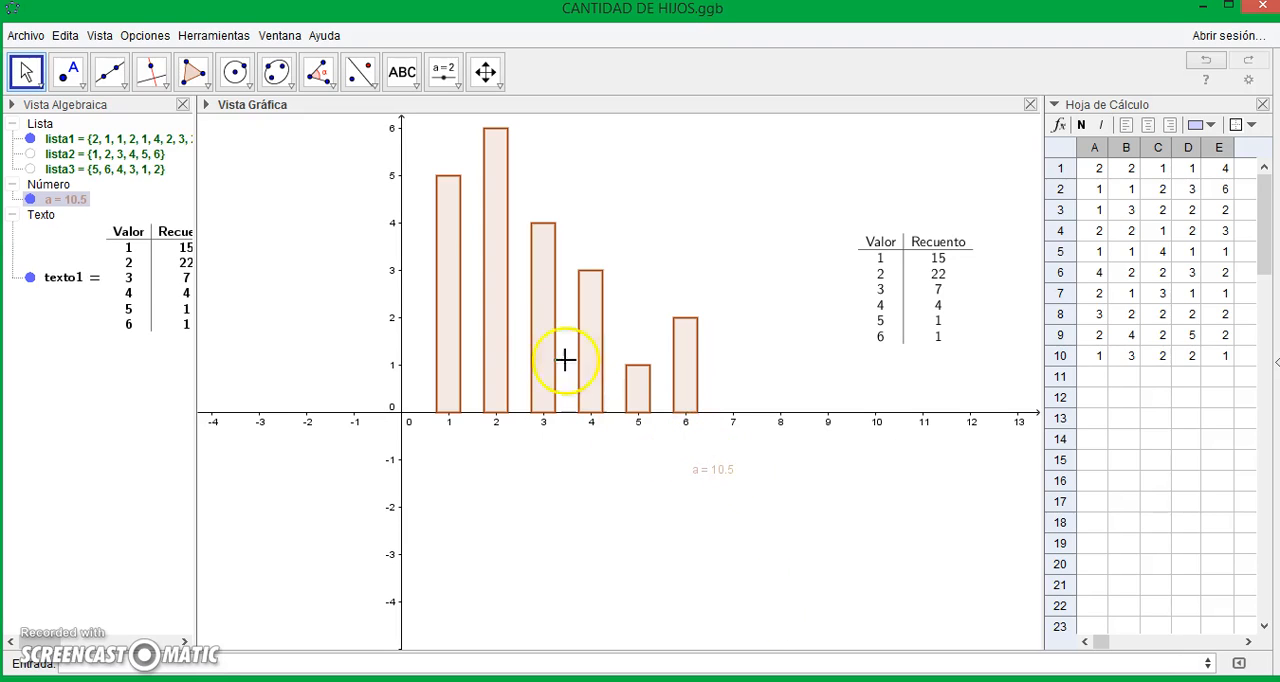
left_click(458, 221)
left_click(18, 72)
left_click(450, 228)
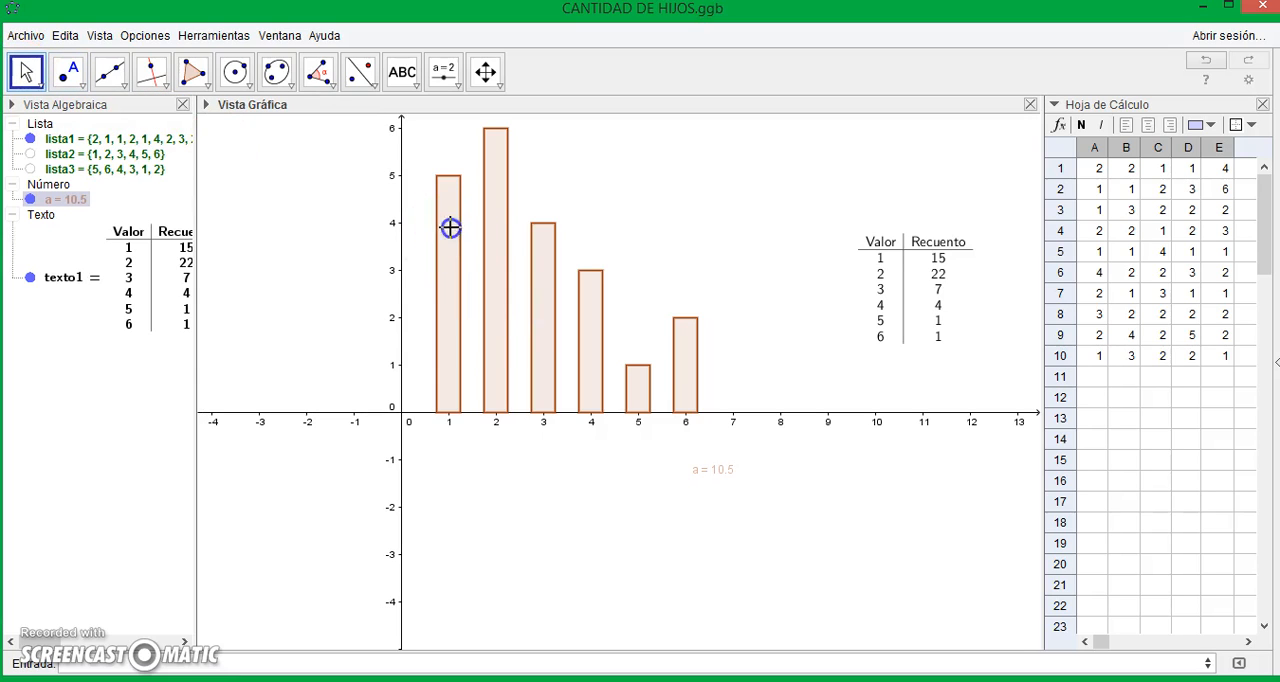
left_click(450, 349)
- Move the frequency table beside the bar chart, between about x = 11.3 and x = 13.7, and deselect it
left_click_drag(462, 415, 368, 567)
left_click(950, 290)
left_click_drag(950, 290, 938, 360)
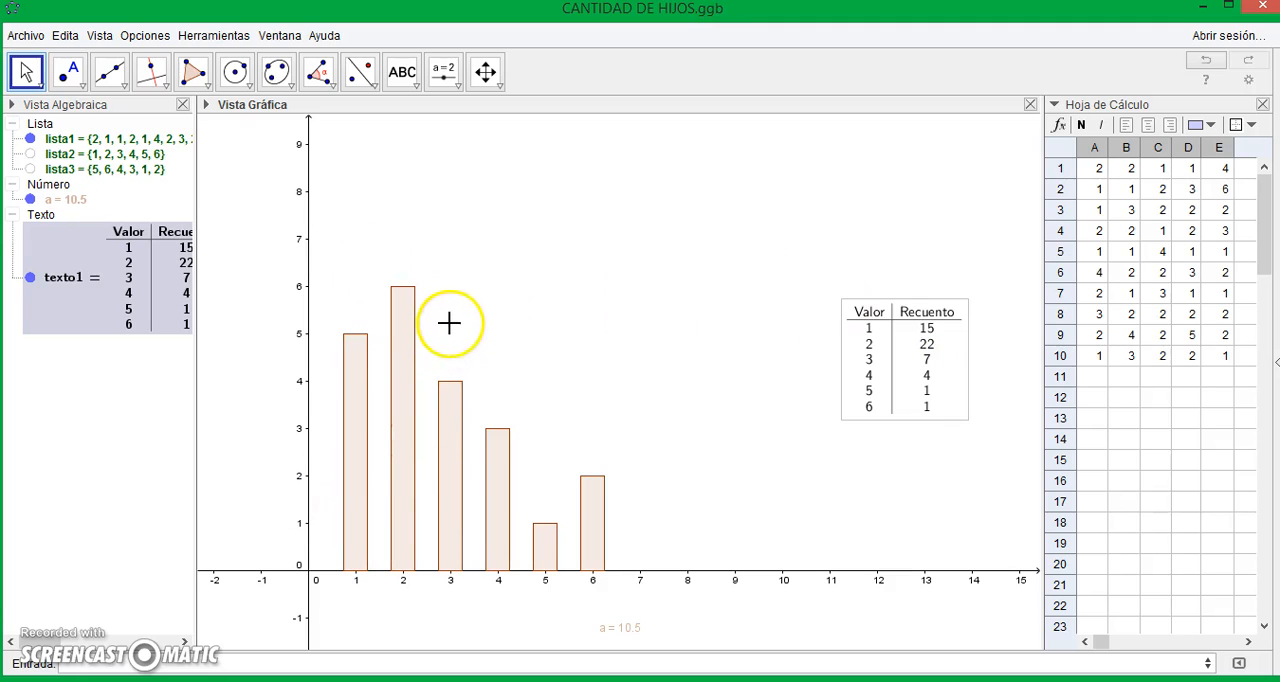
left_click(306, 283)
left_click(527, 243)
right_click(534, 160)
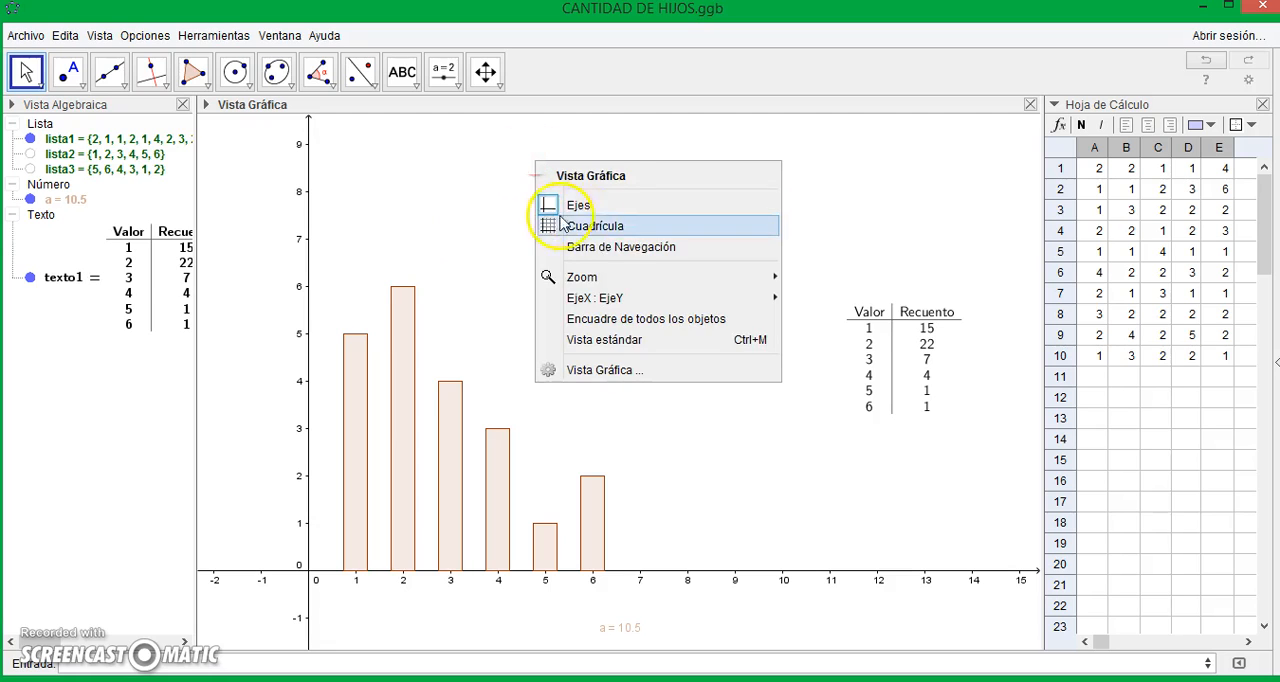
left_click(429, 220)
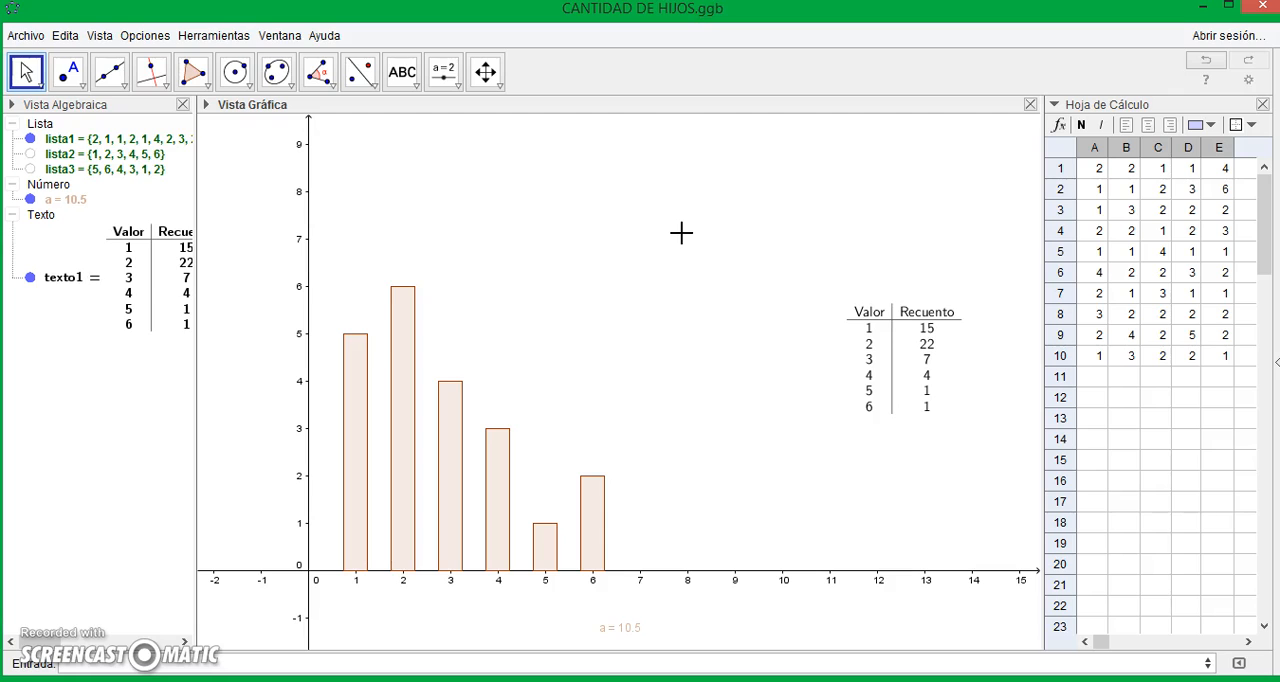
left_click_drag(681, 233, 682, 232)
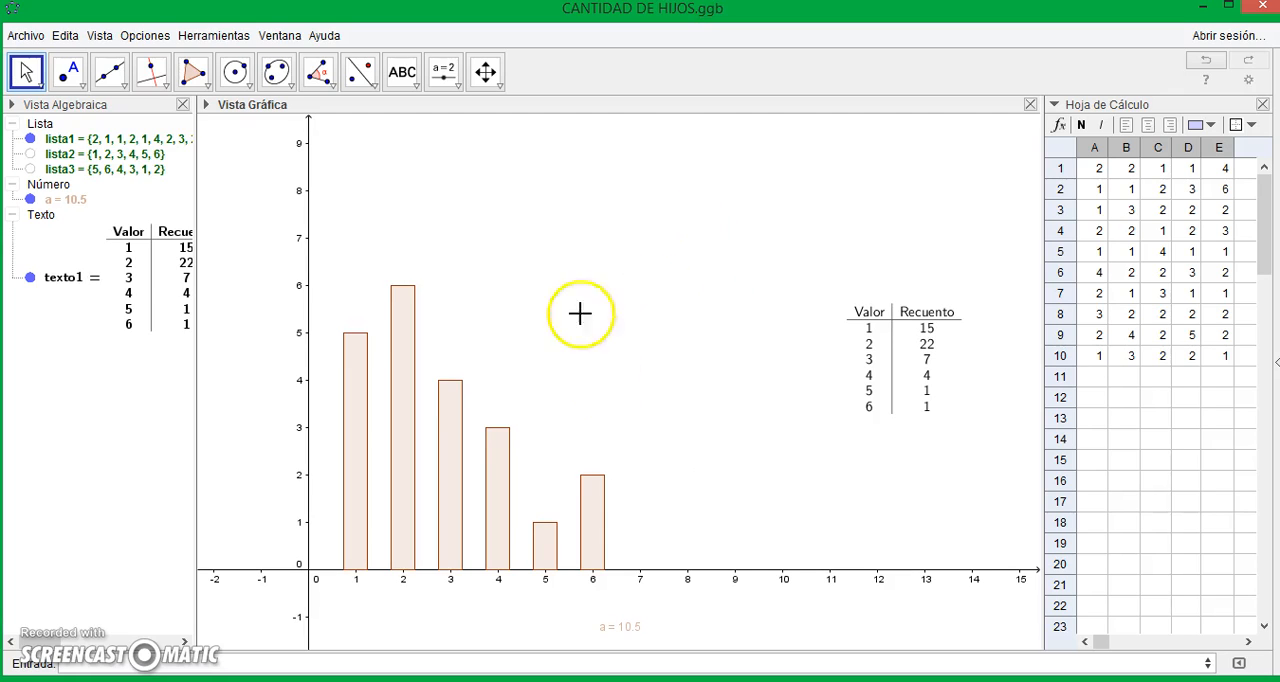
- Open the graphics view preferences, place the dialog clear of the chart's first bars, and make the axes bold
right_click(700, 287)
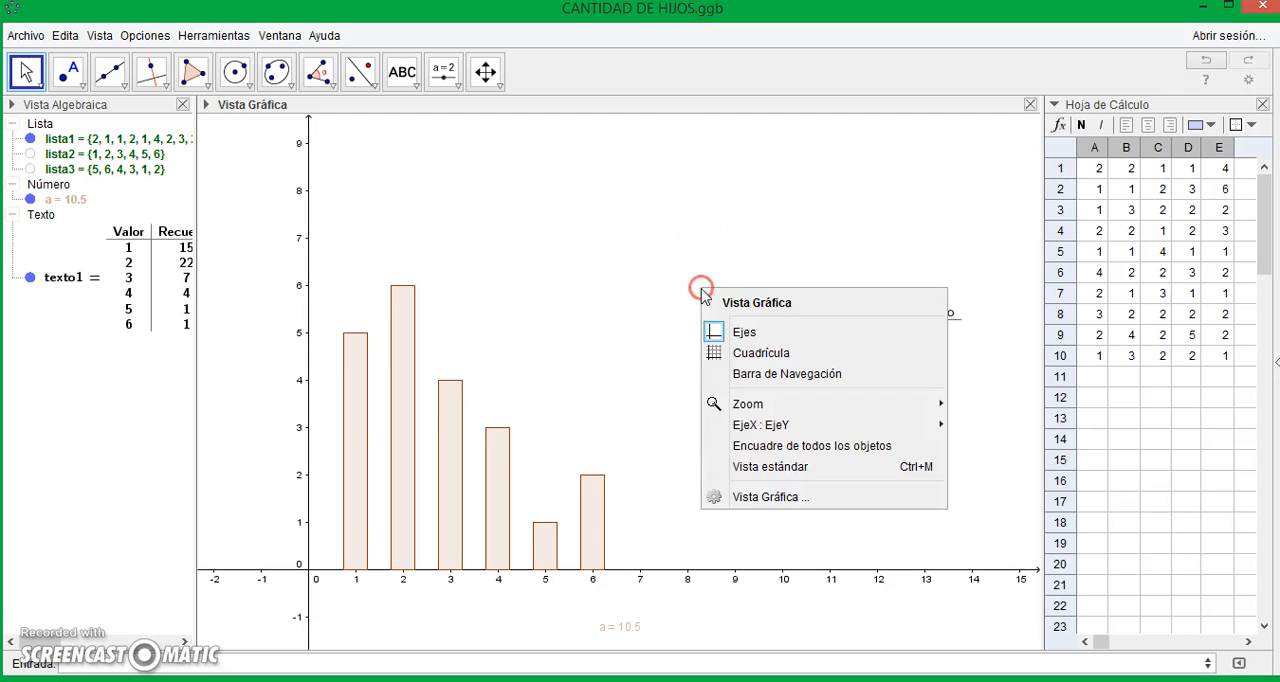
left_click(772, 498)
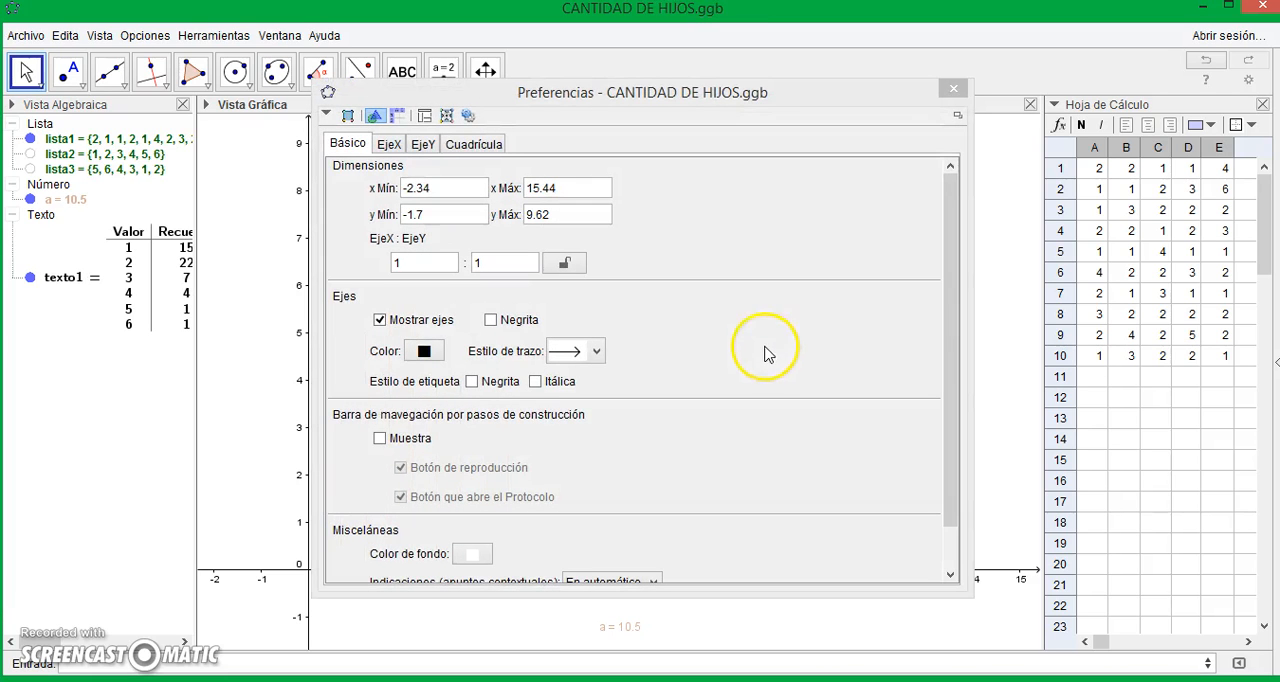
left_click_drag(638, 103, 860, 72)
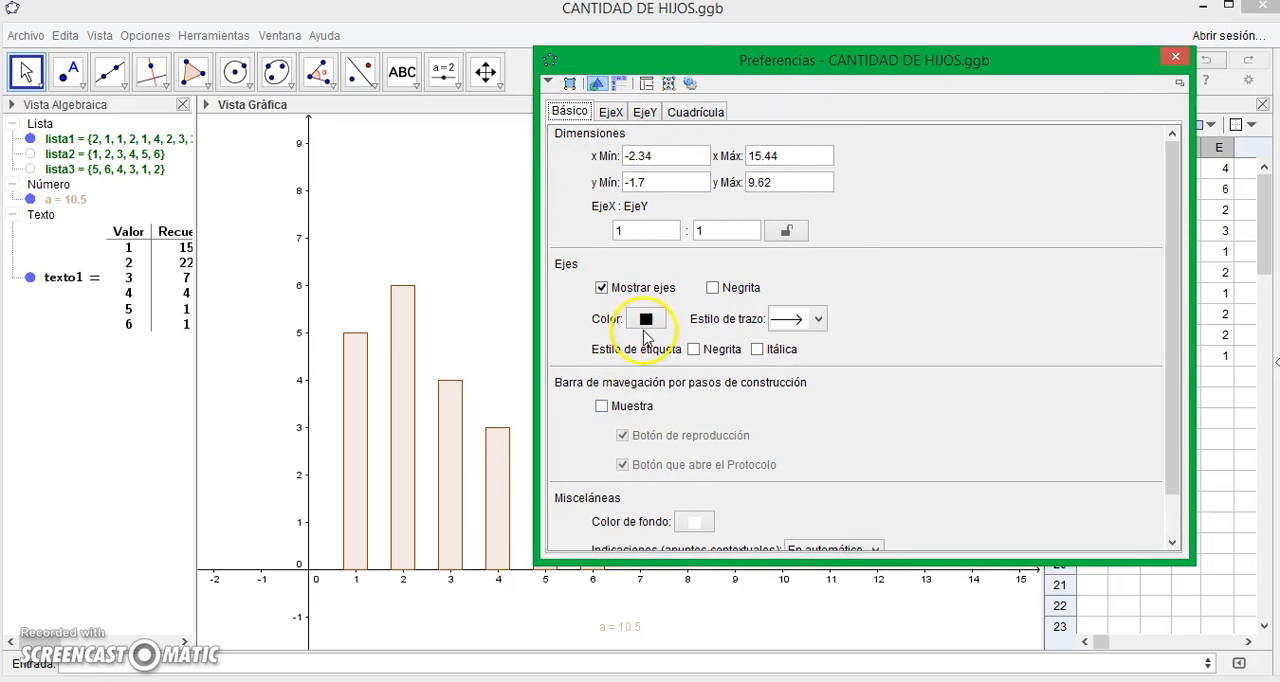
left_click(712, 287)
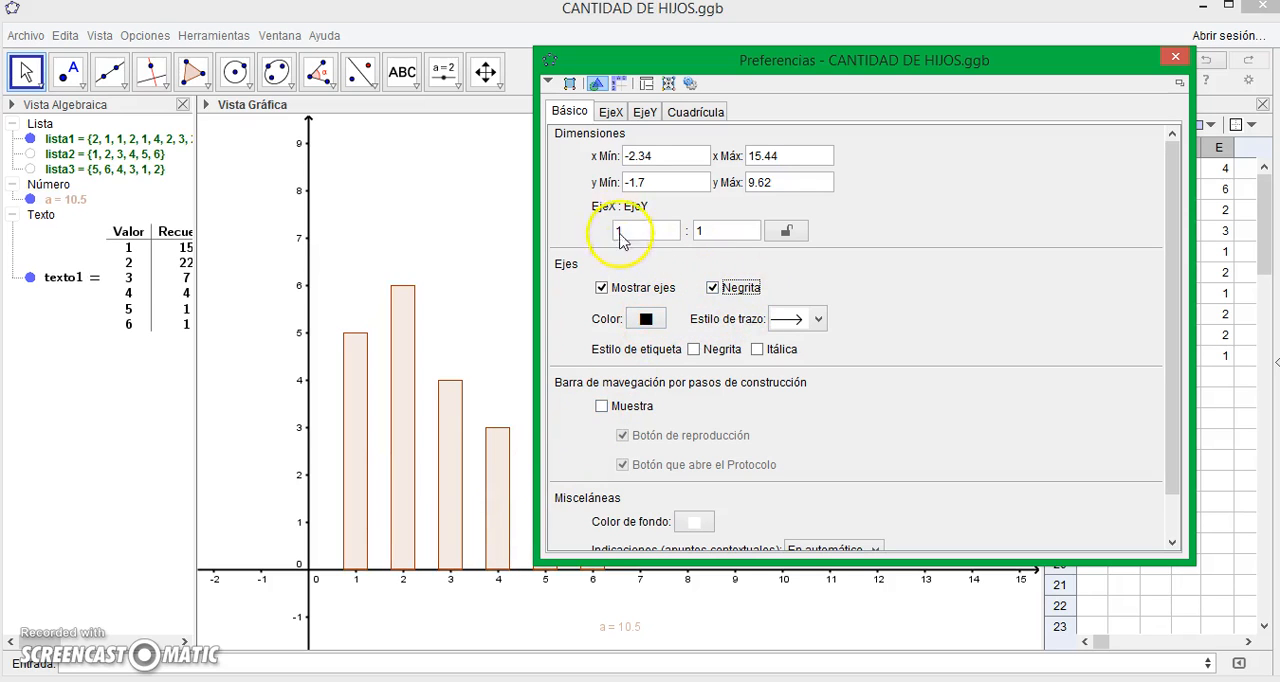
- Show only the positive branch of both the x-axis and the y-axis, and close the preferences
left_click(610, 112)
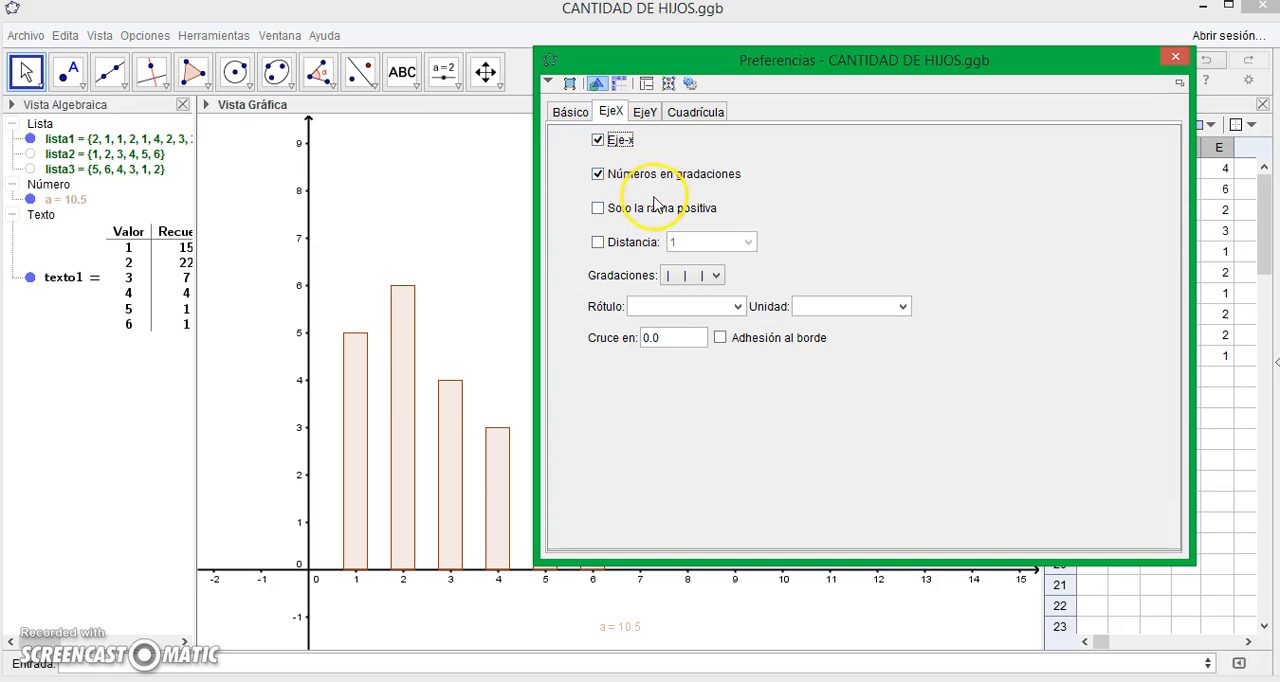
left_click(610, 213)
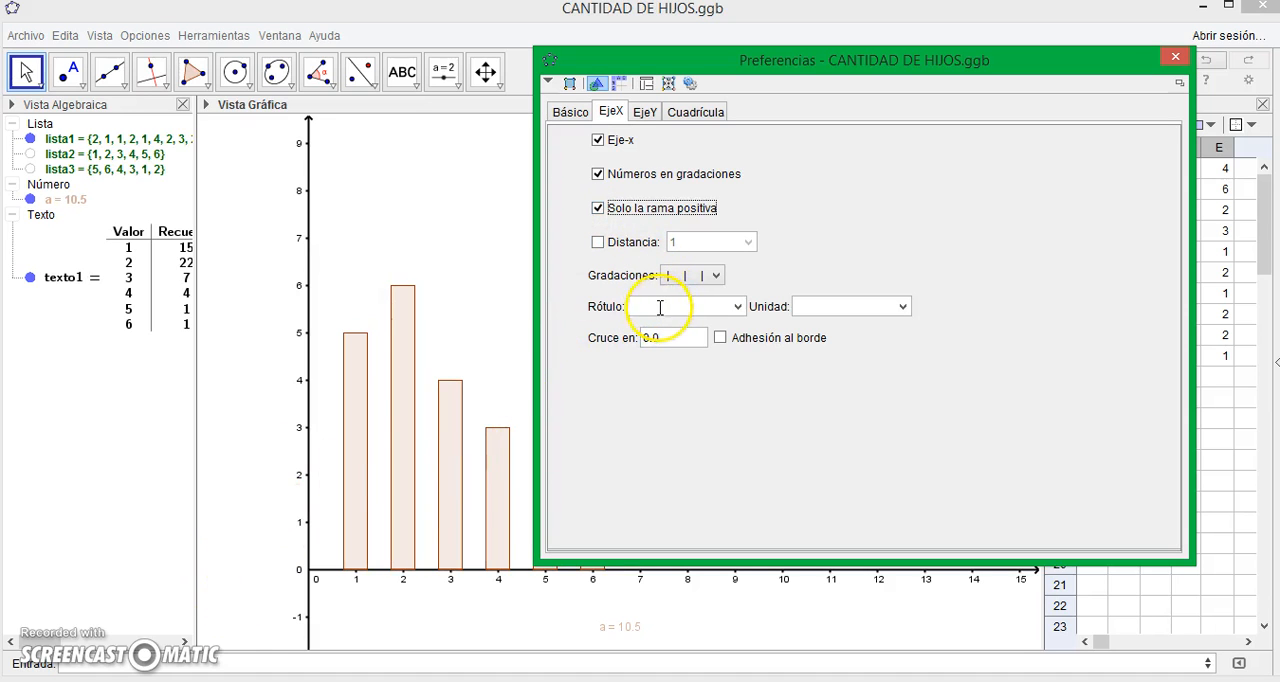
left_click(647, 113)
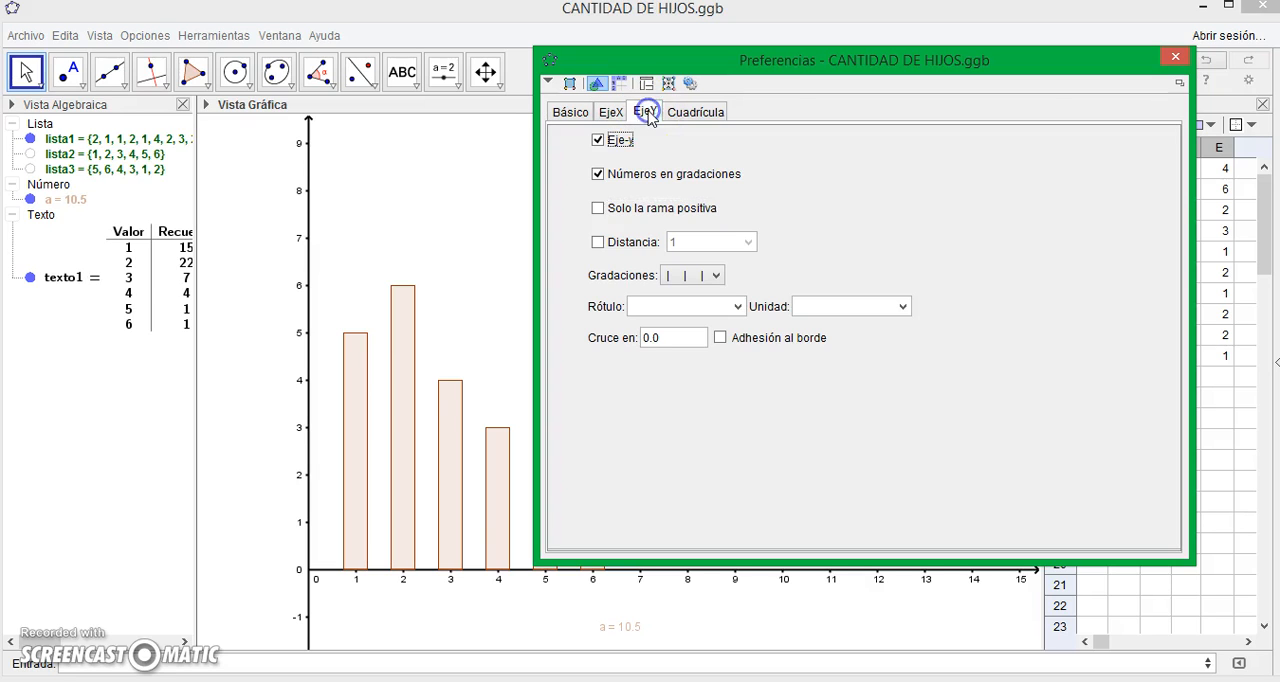
left_click(621, 211)
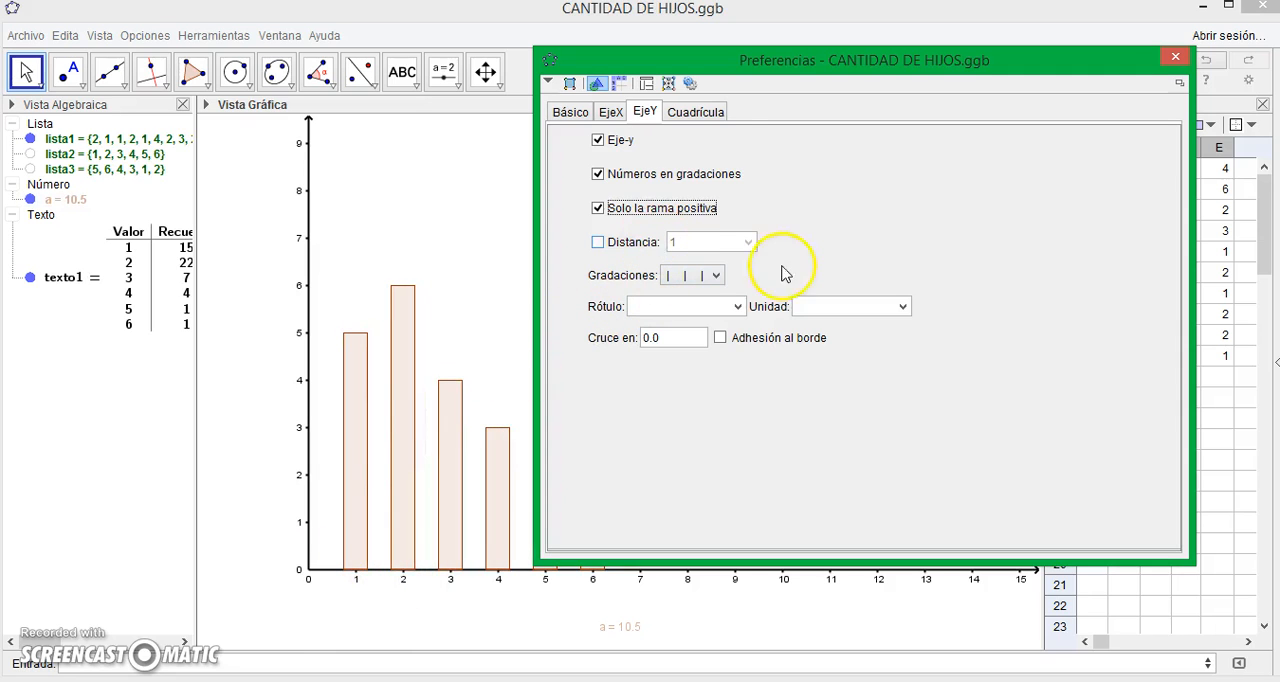
left_click(696, 112)
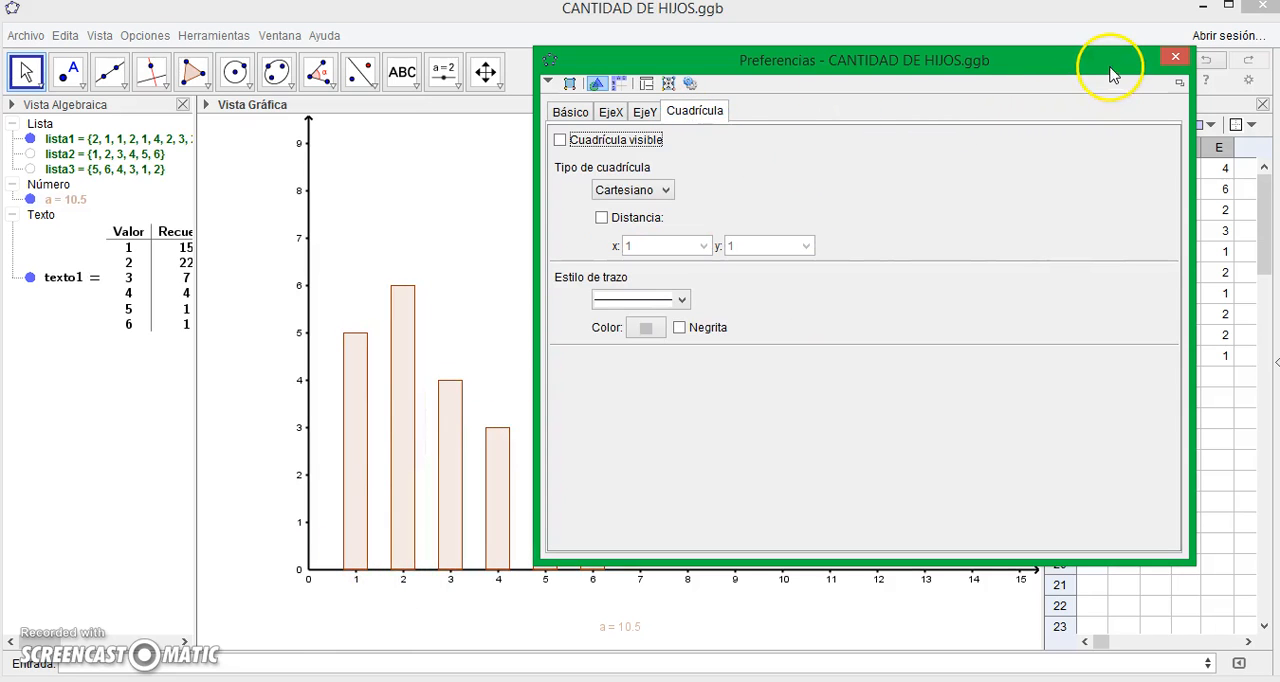
left_click(1175, 56)
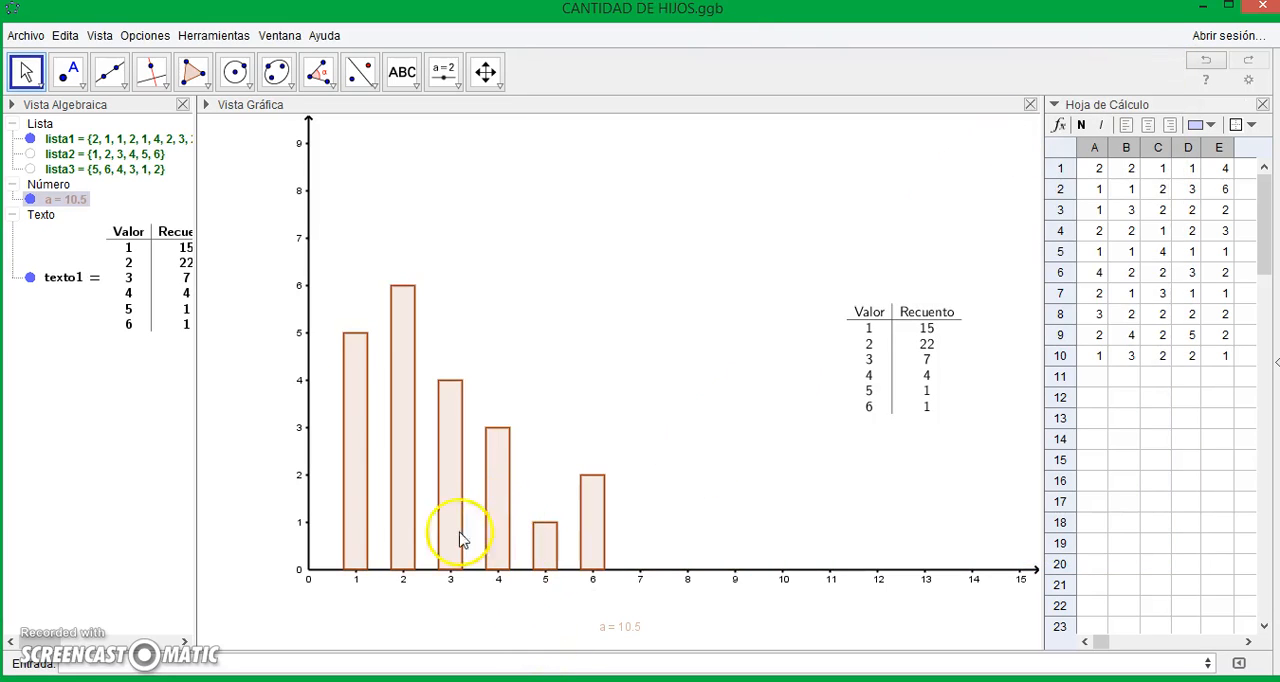
left_click(427, 570)
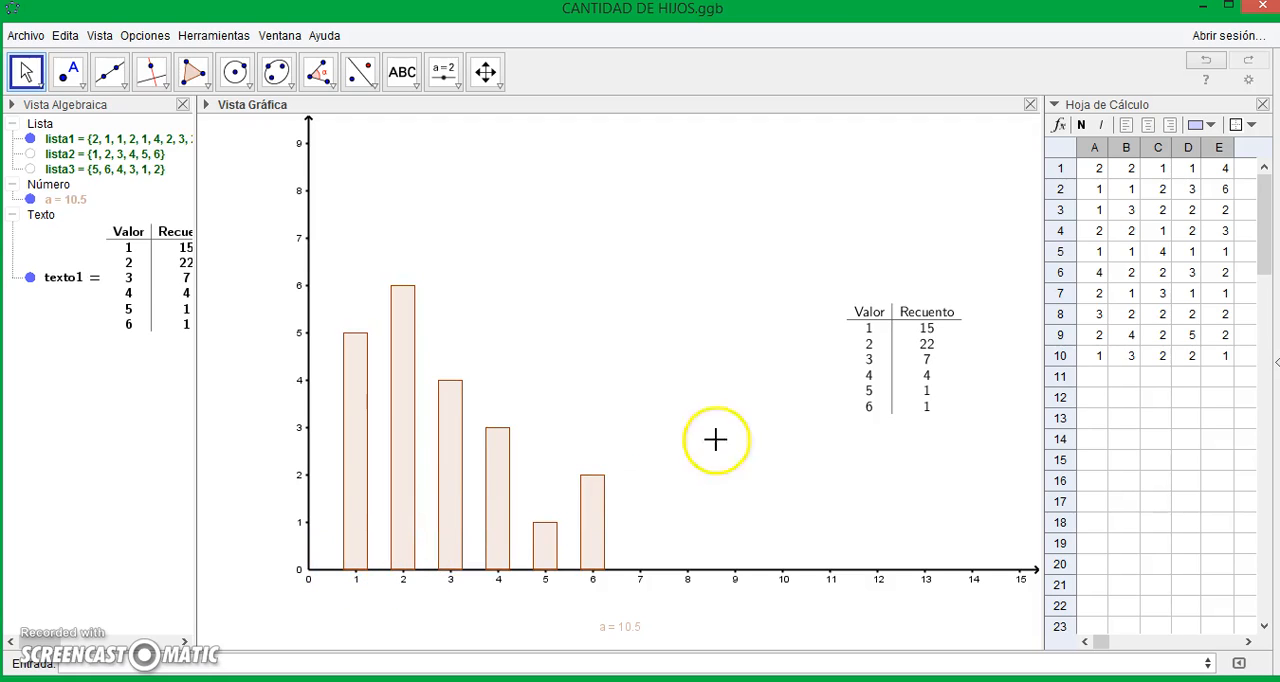
- Label the x-axis "Frecuencia Absoluta" in the graphics view preferences and close them
right_click(700, 271)
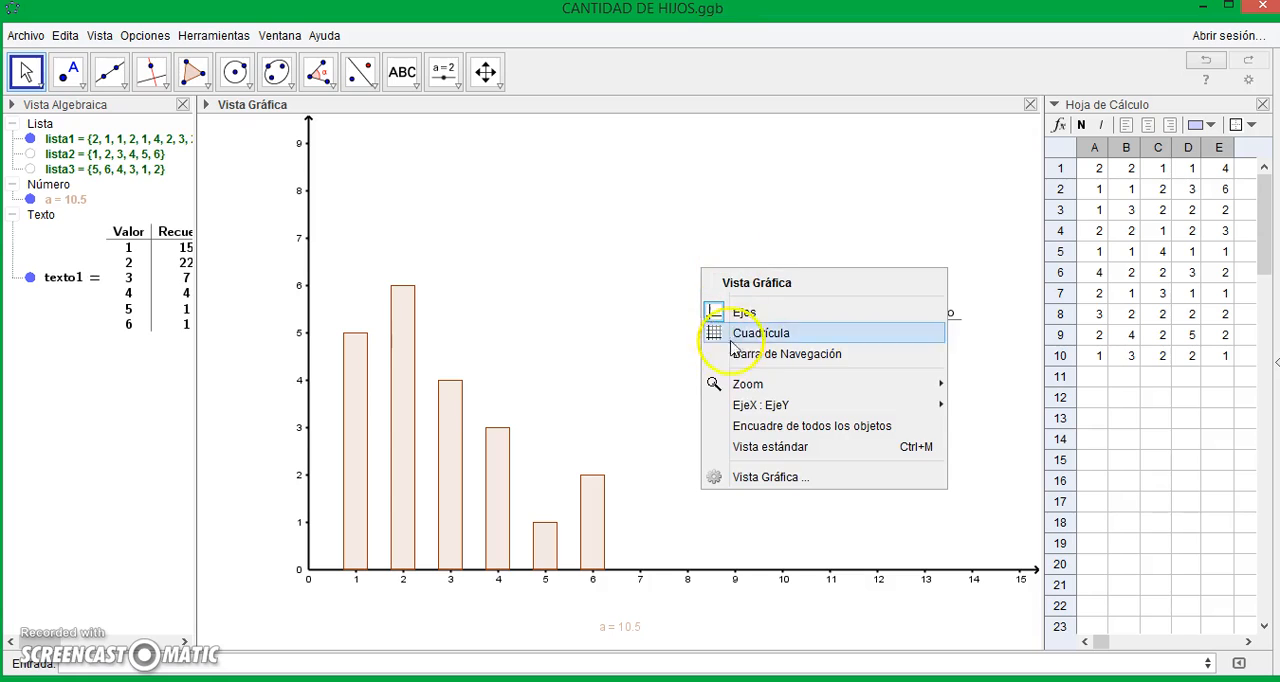
left_click(766, 478)
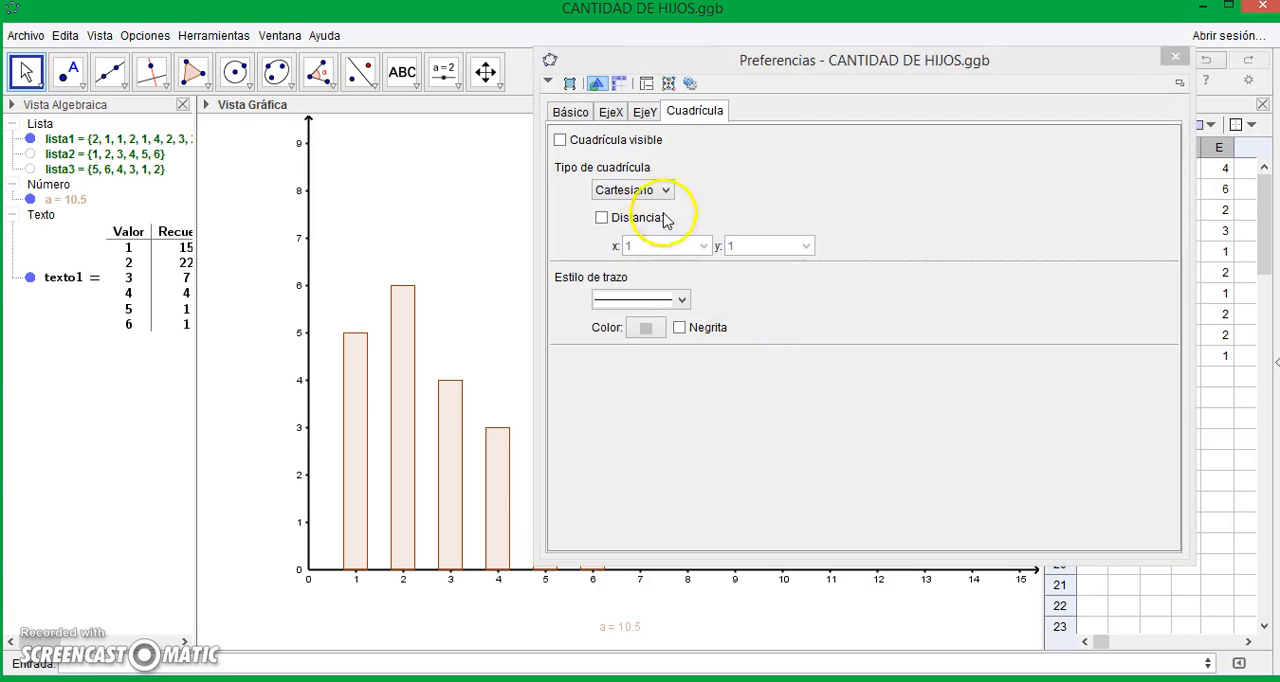
left_click(609, 112)
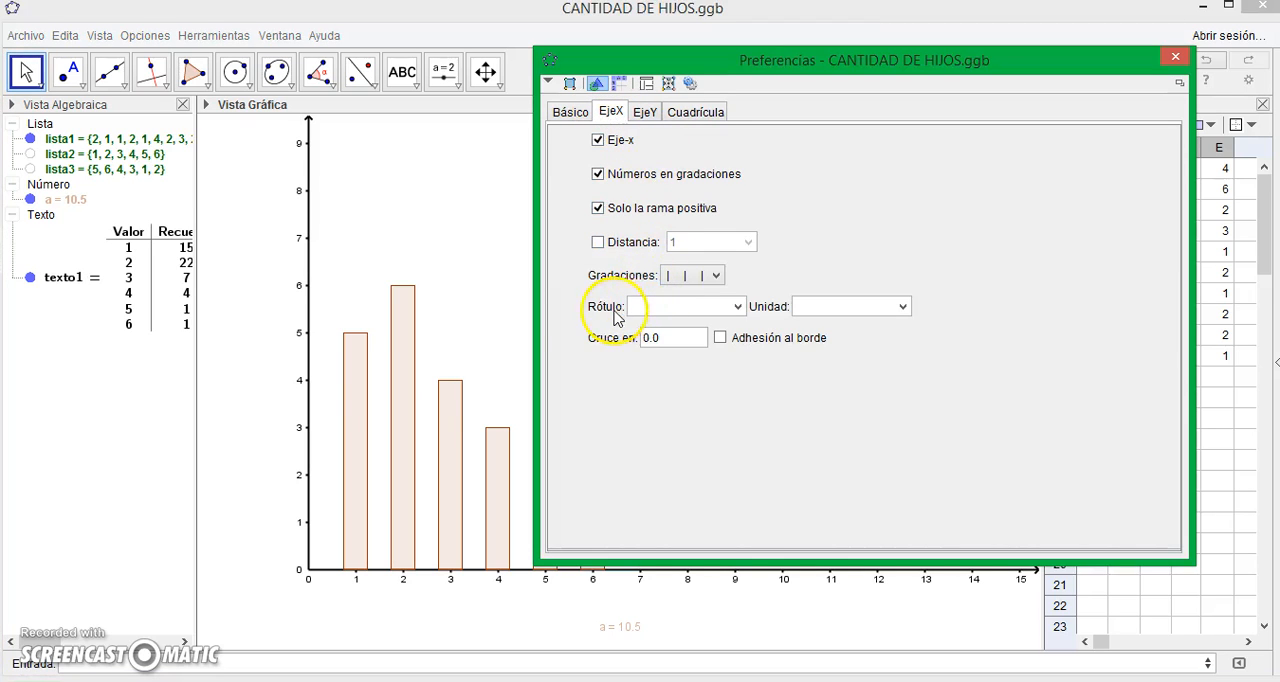
left_click(656, 303)
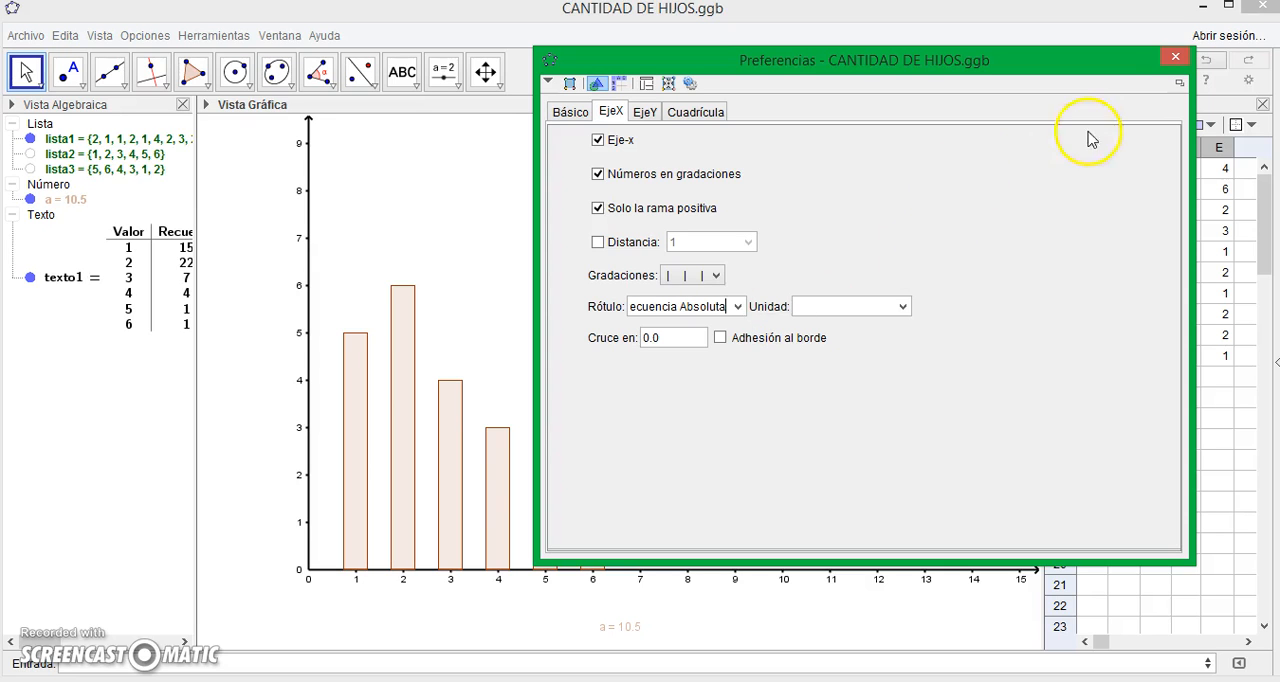
left_click(1176, 58)
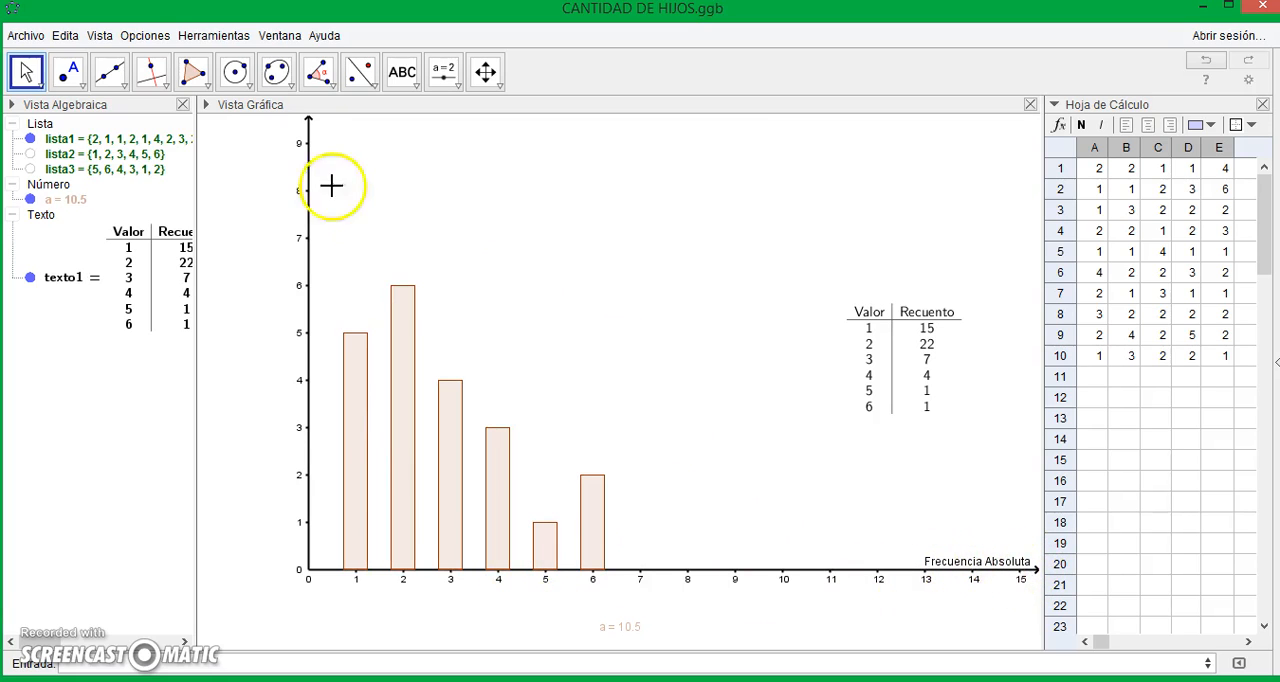
- Label the y-axis "Número de hijos" in the graphics view preferences and close them
right_click(683, 311)
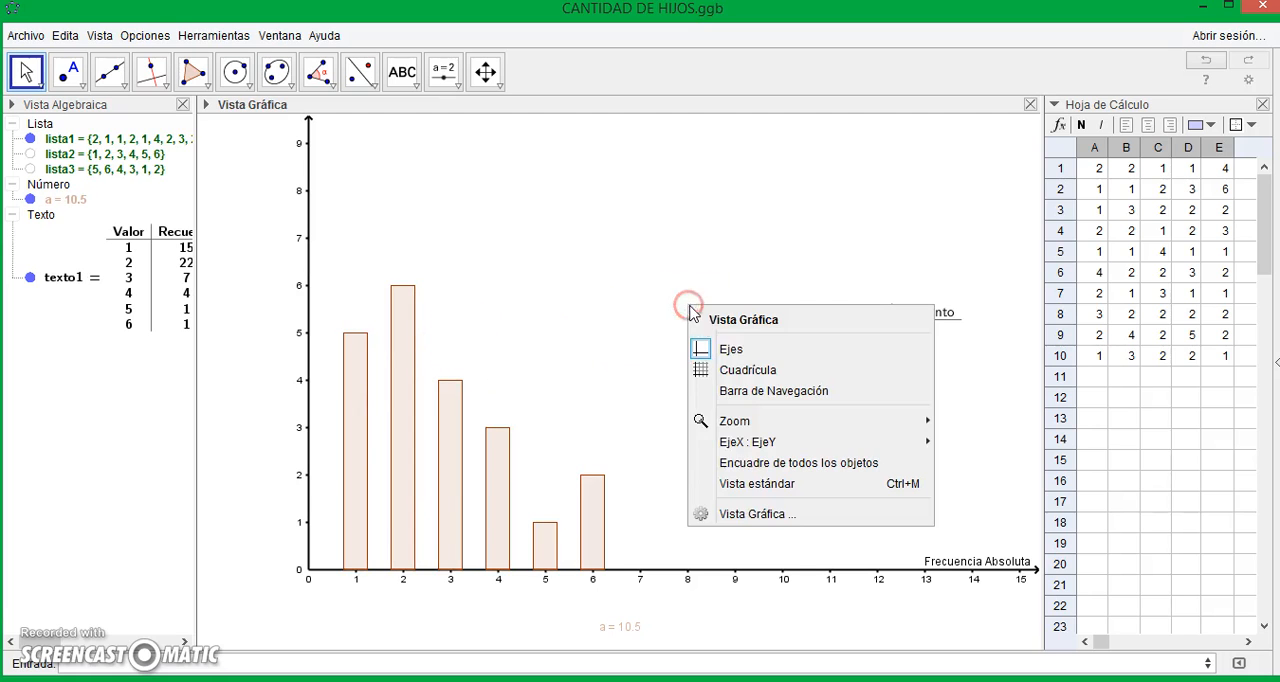
left_click(762, 522)
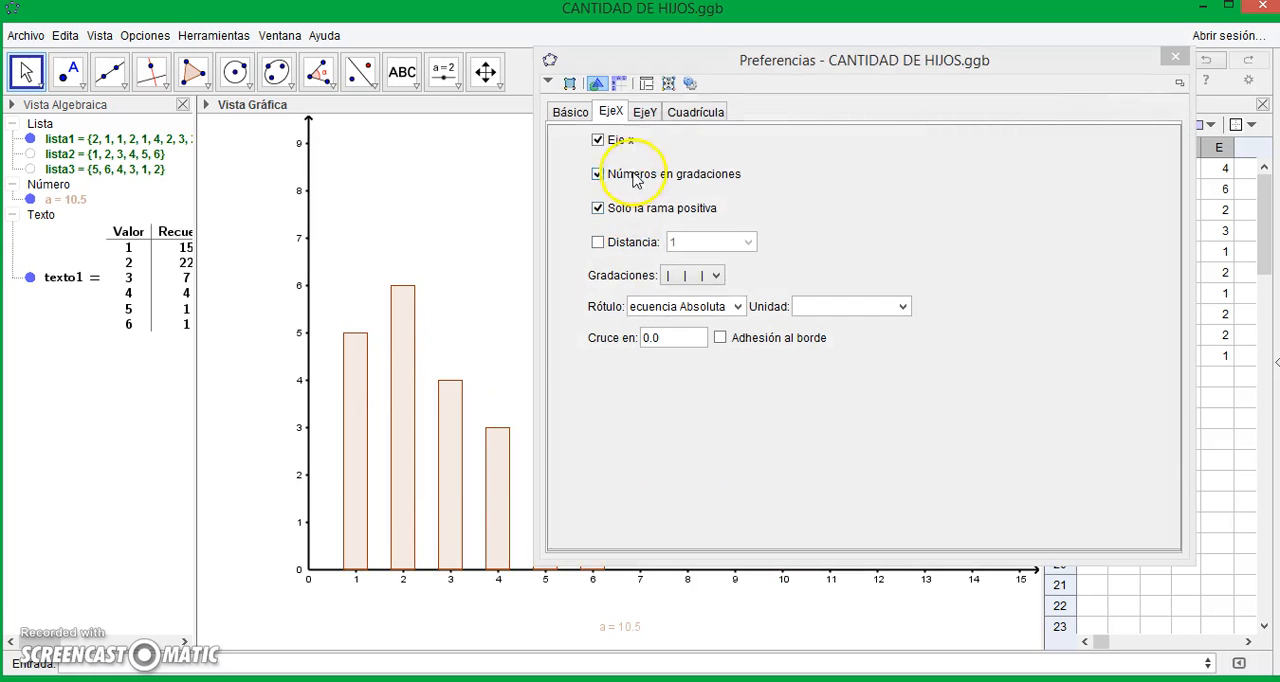
left_click(643, 111)
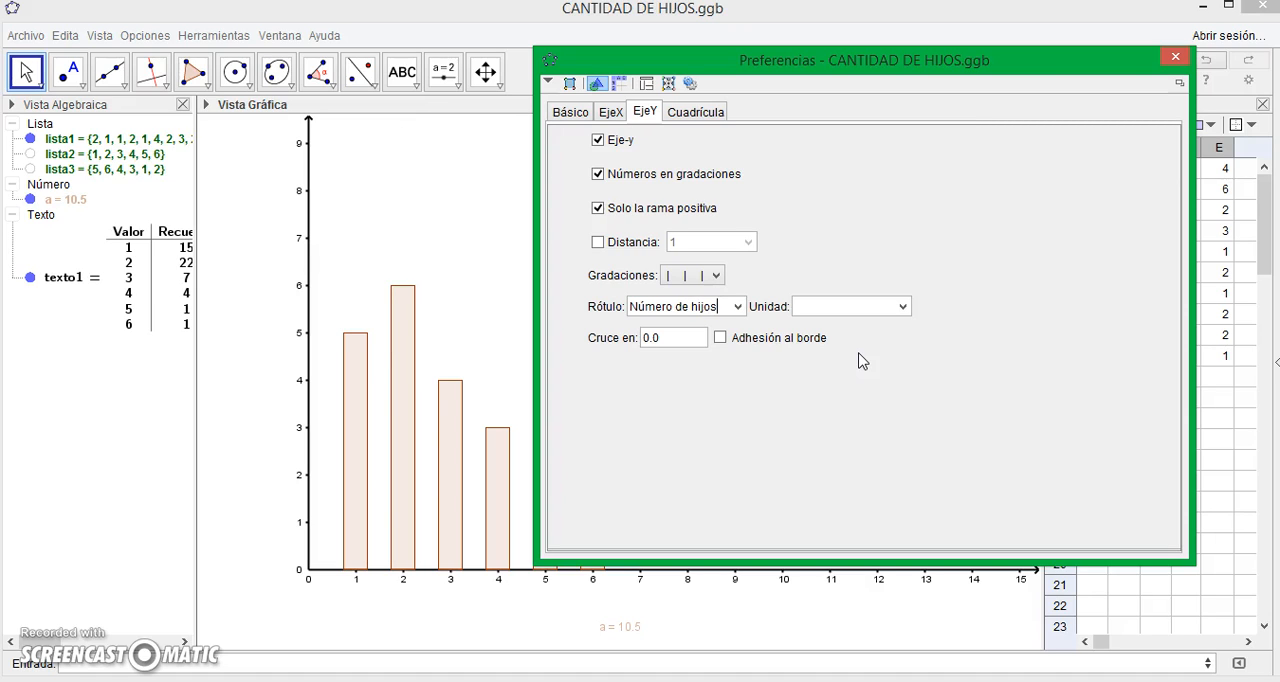
key("Return")
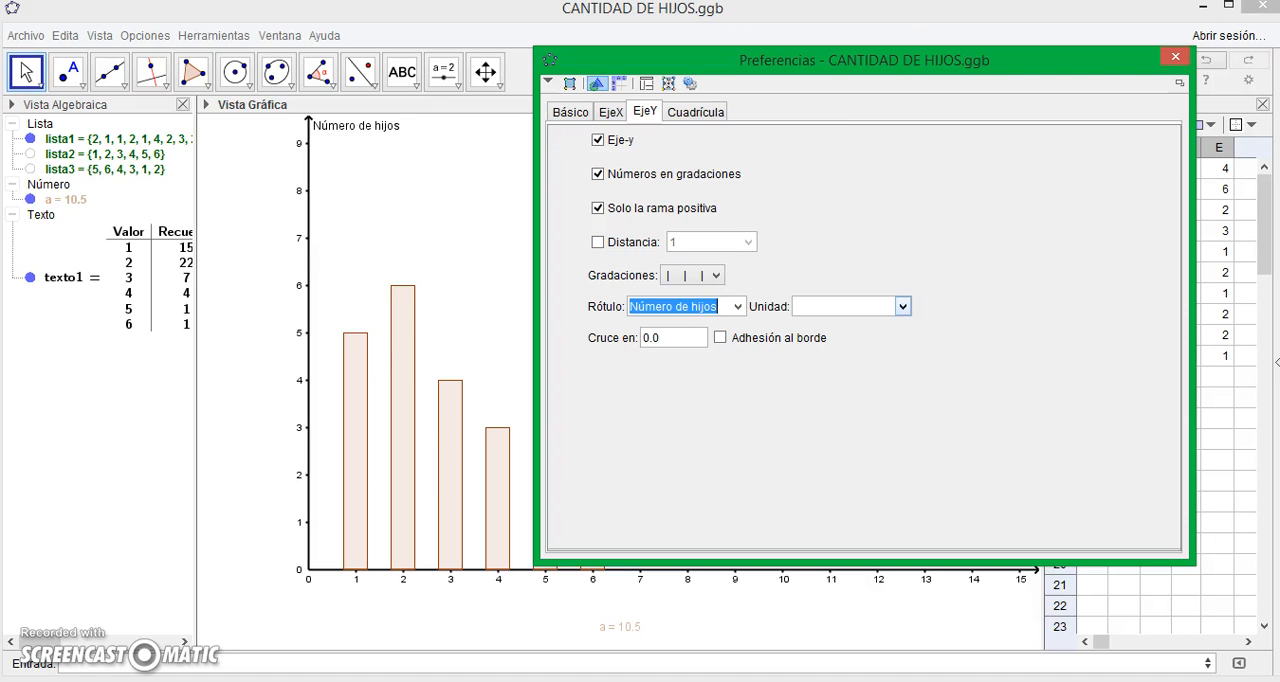
left_click(1174, 56)
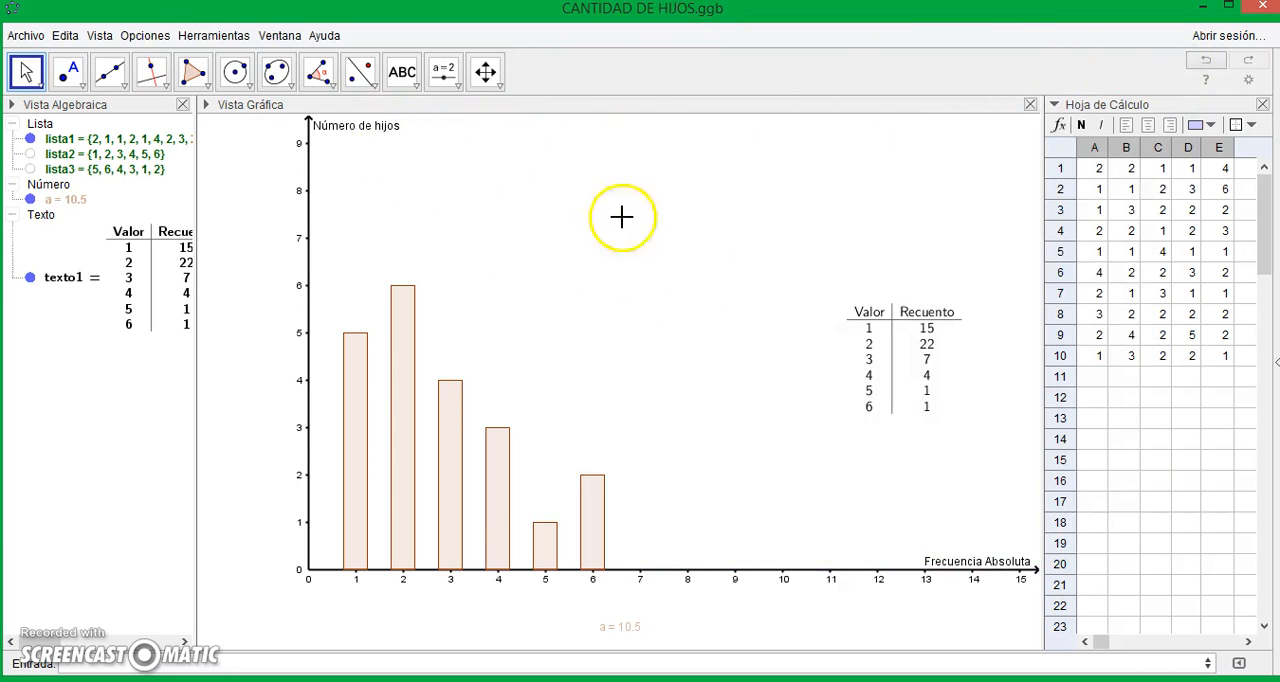
- Insert the text "NUMERO DE HIJOS QUE SE DESEAN PROCREAR" in the empty area above the sixth bar and the frequency table
left_click(399, 76)
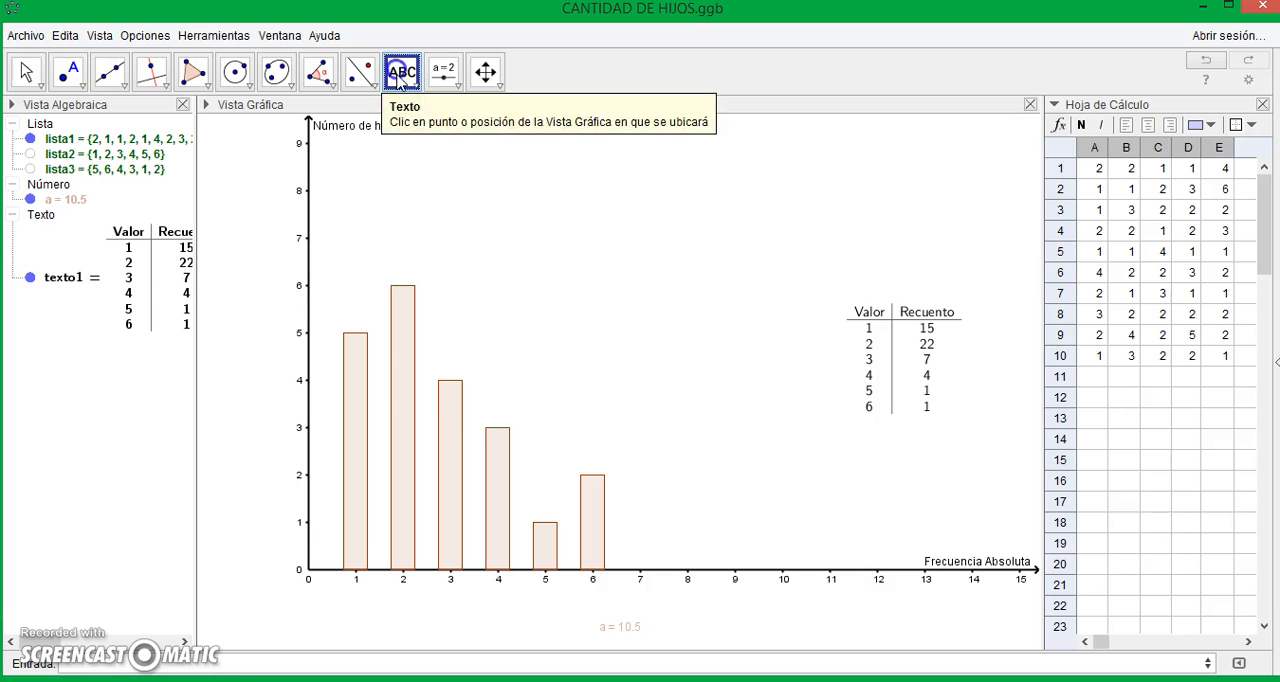
left_click(600, 209)
left_click(615, 246)
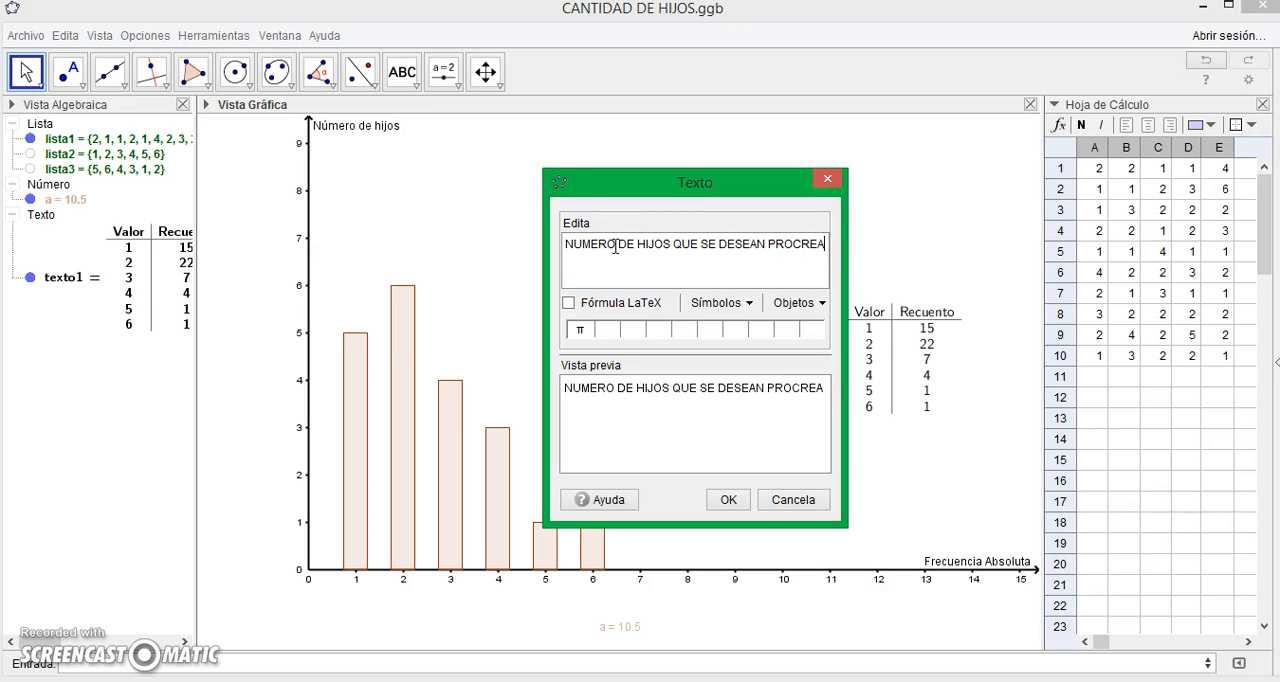
type("R")
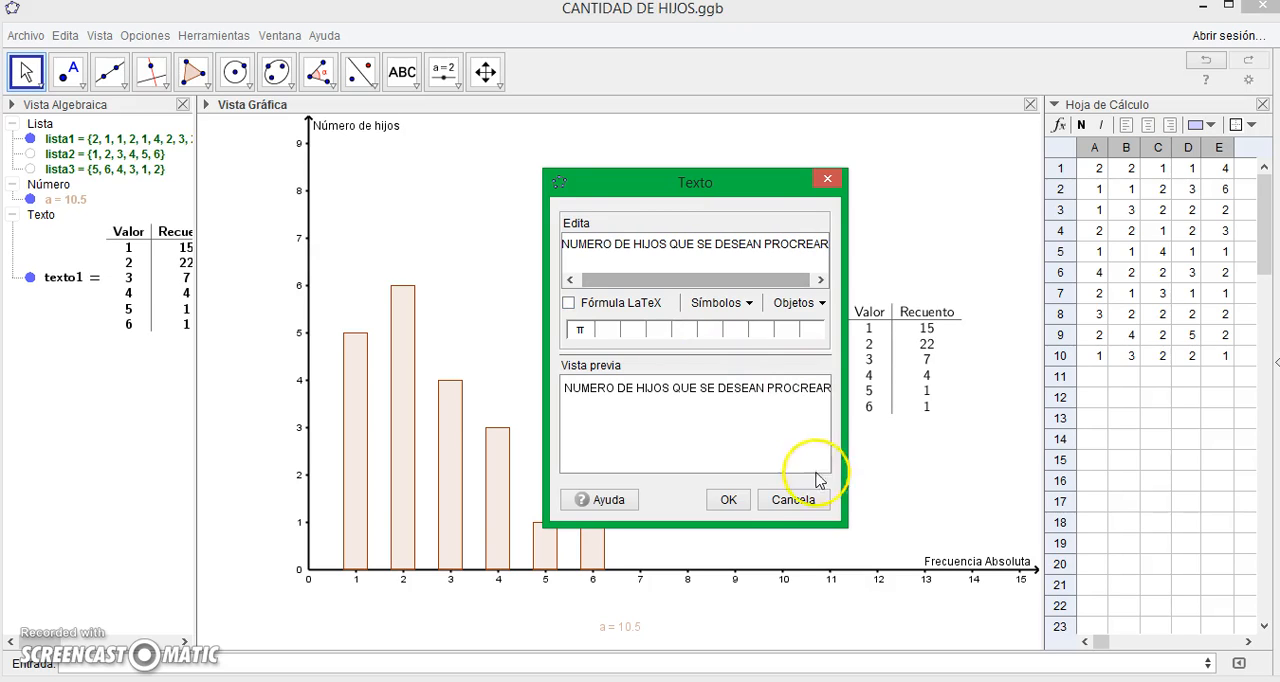
left_click(728, 499)
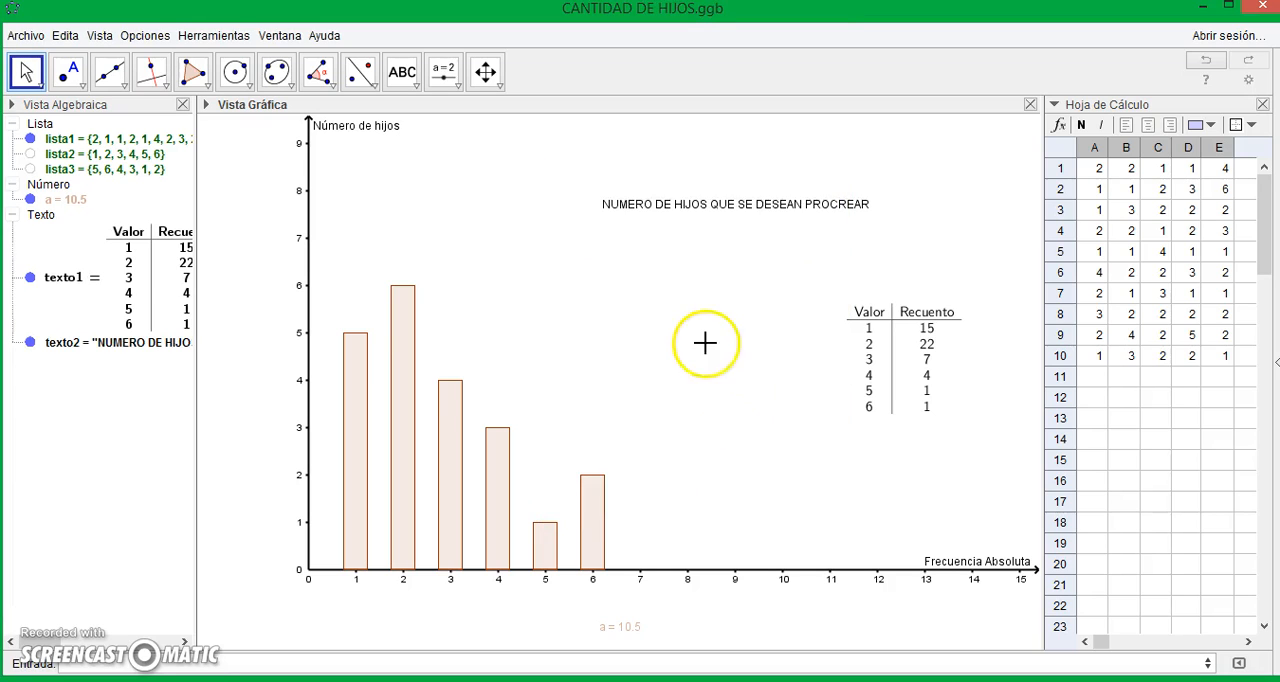
- Format the chart's title text in the object properties as Serif, size Grande and bold
left_click(651, 212)
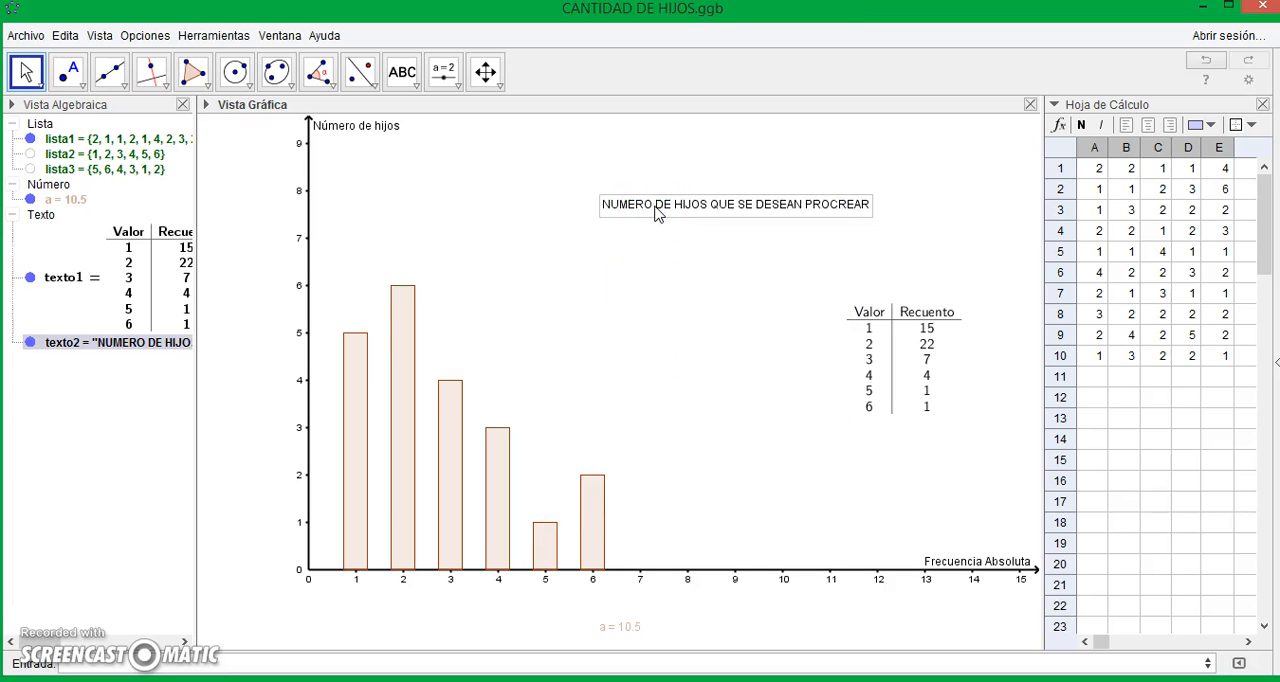
right_click(657, 207)
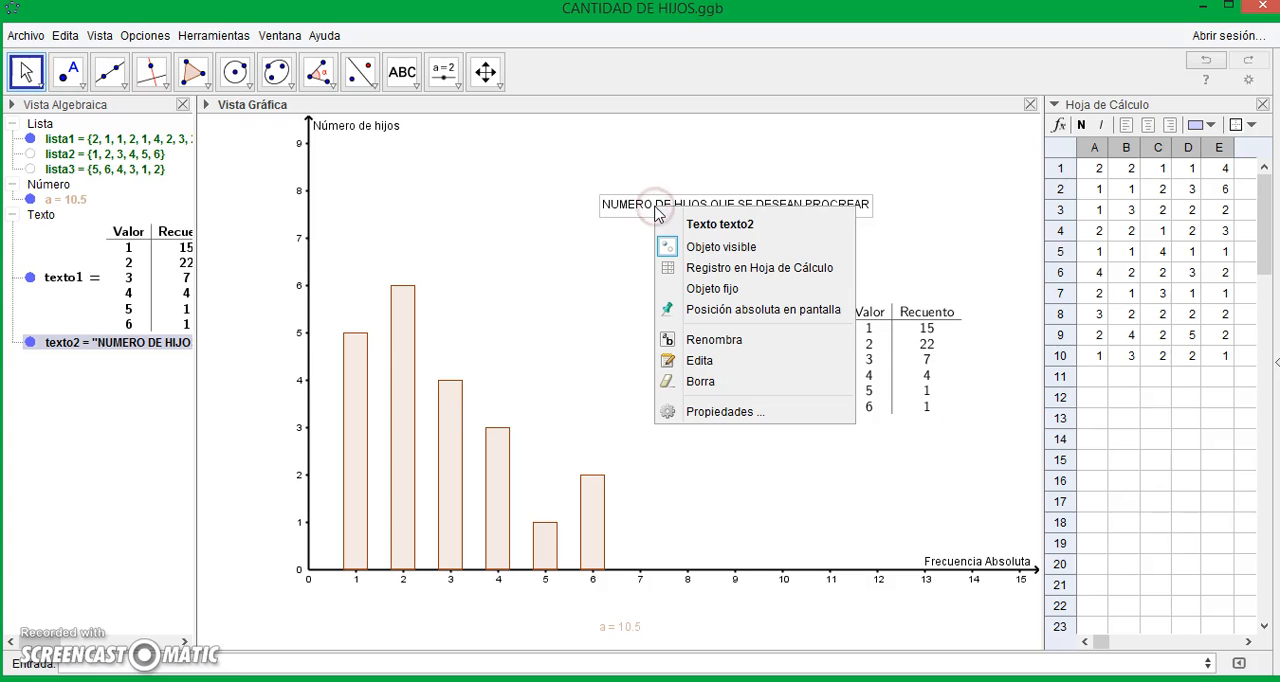
left_click(726, 415)
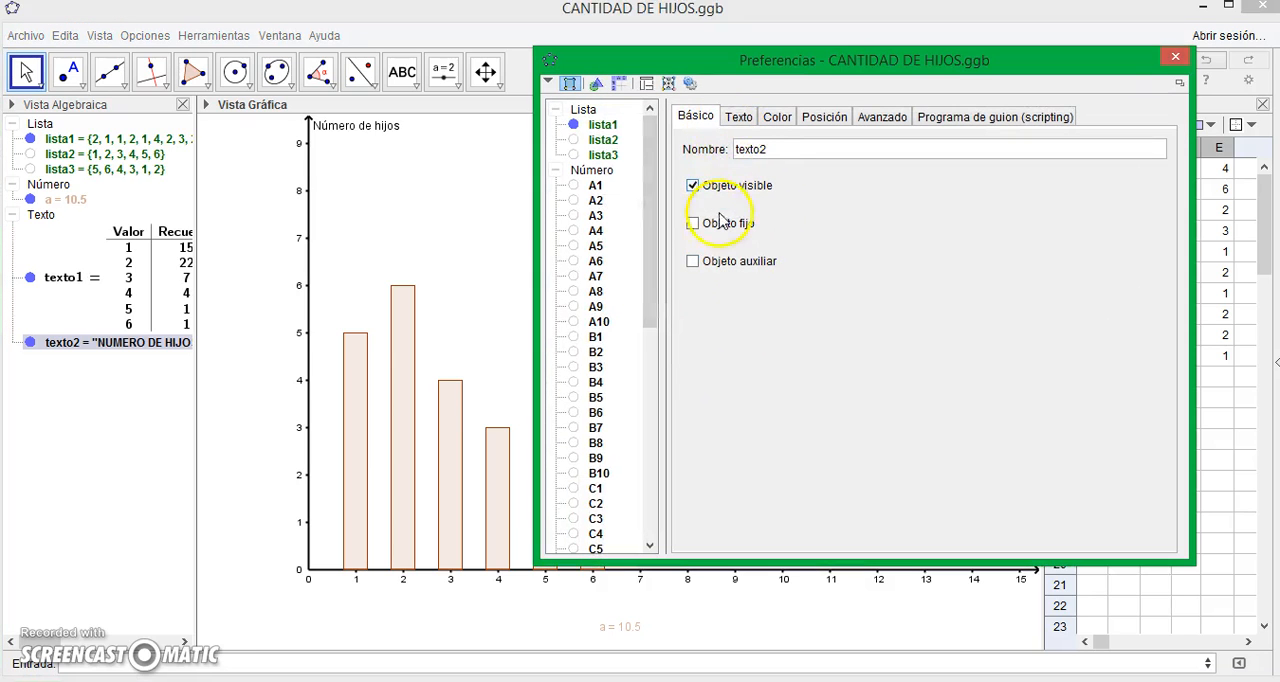
left_click(739, 118)
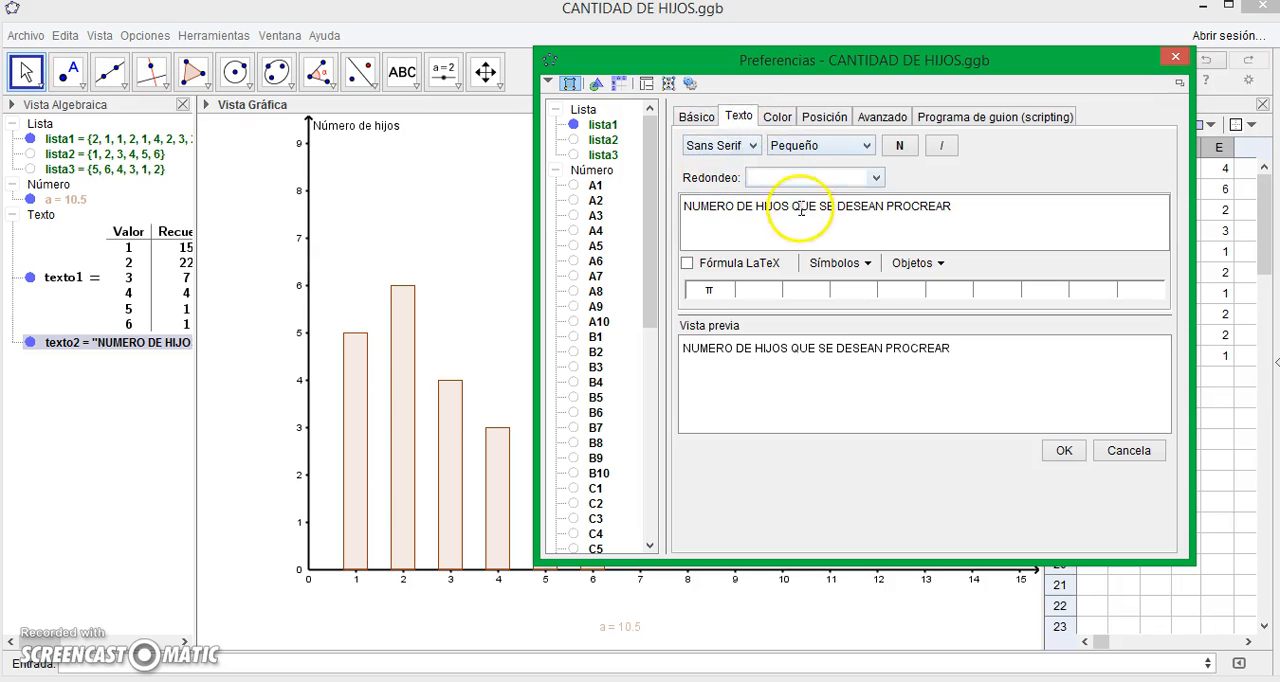
left_click(750, 146)
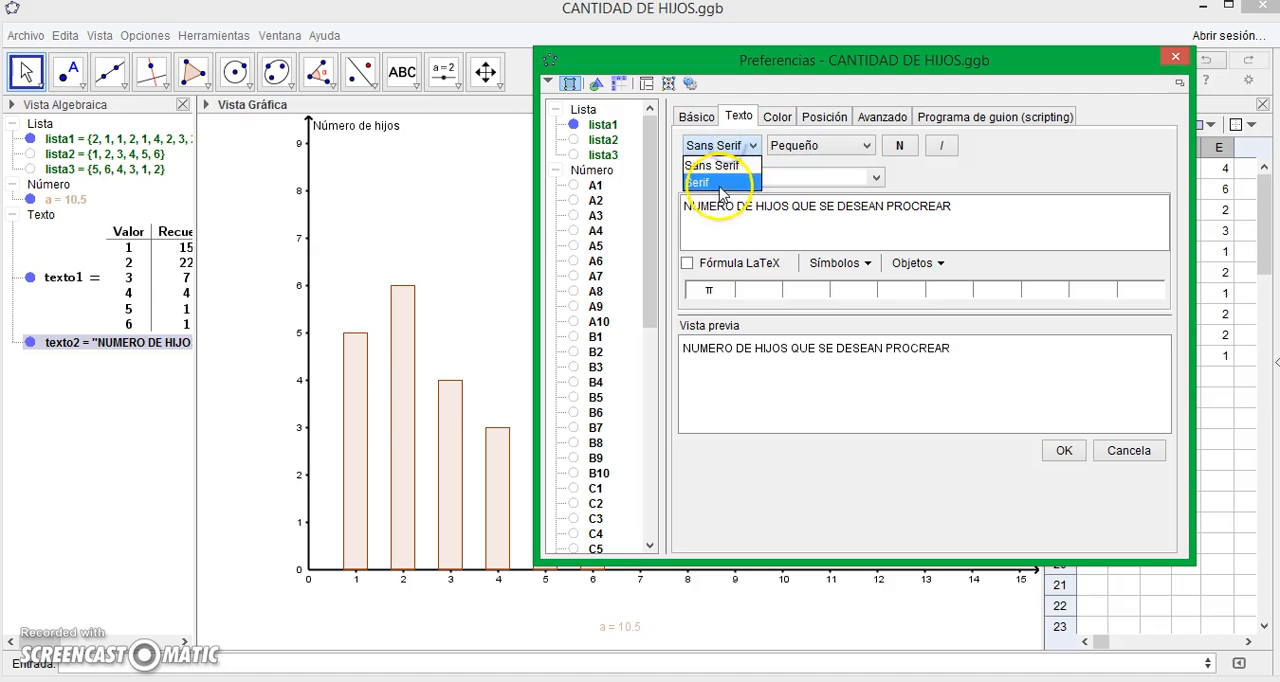
left_click(720, 183)
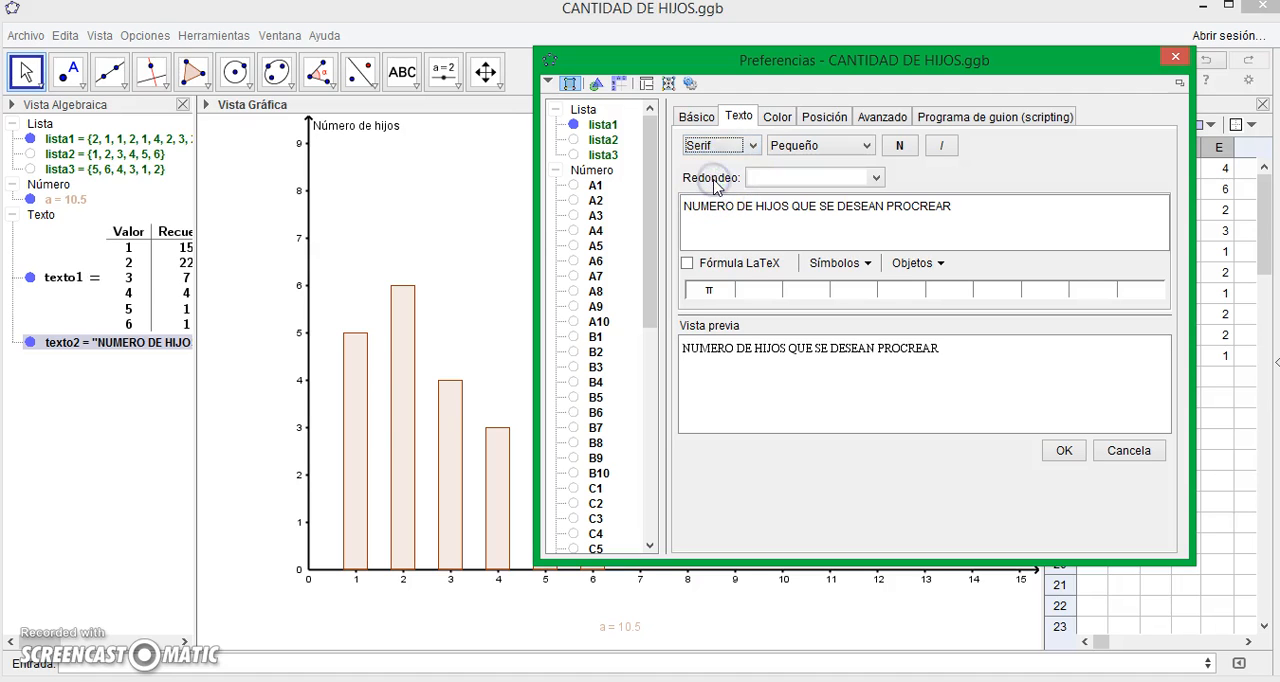
left_click(783, 147)
left_click(795, 229)
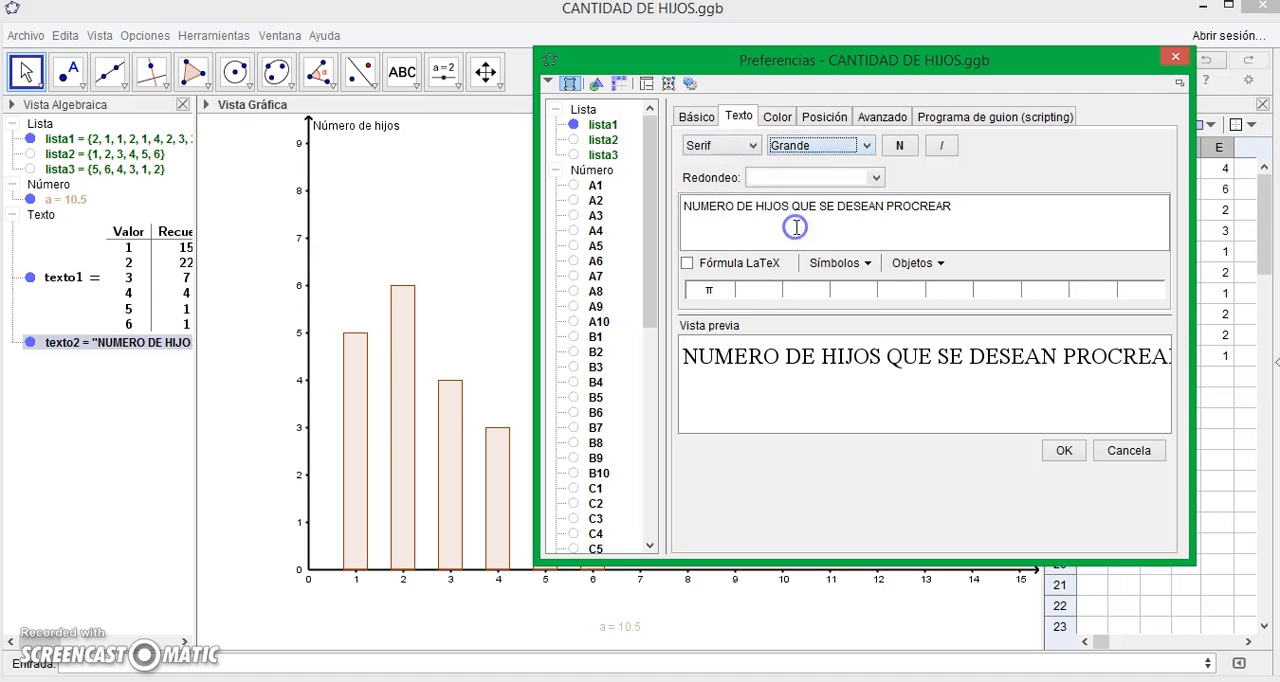
left_click(899, 146)
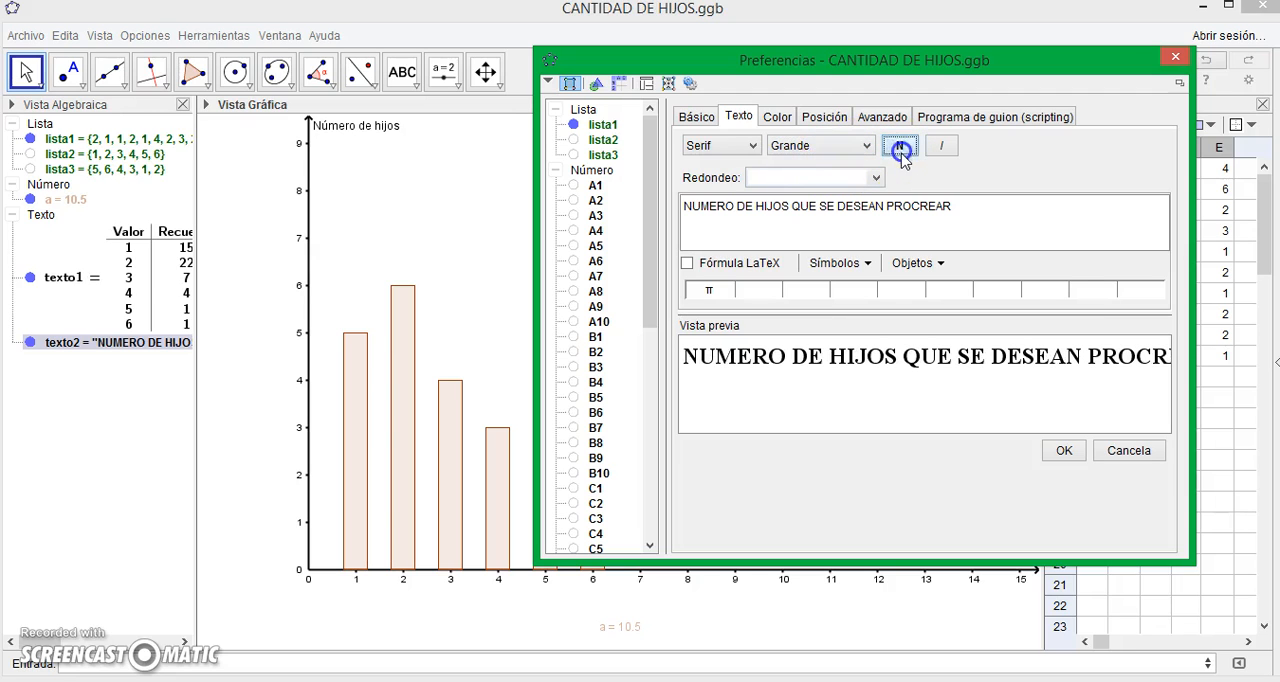
- Colour the title text red, close the preferences, and move the title above the chart, level with about 9 on the y-axis
left_click(771, 116)
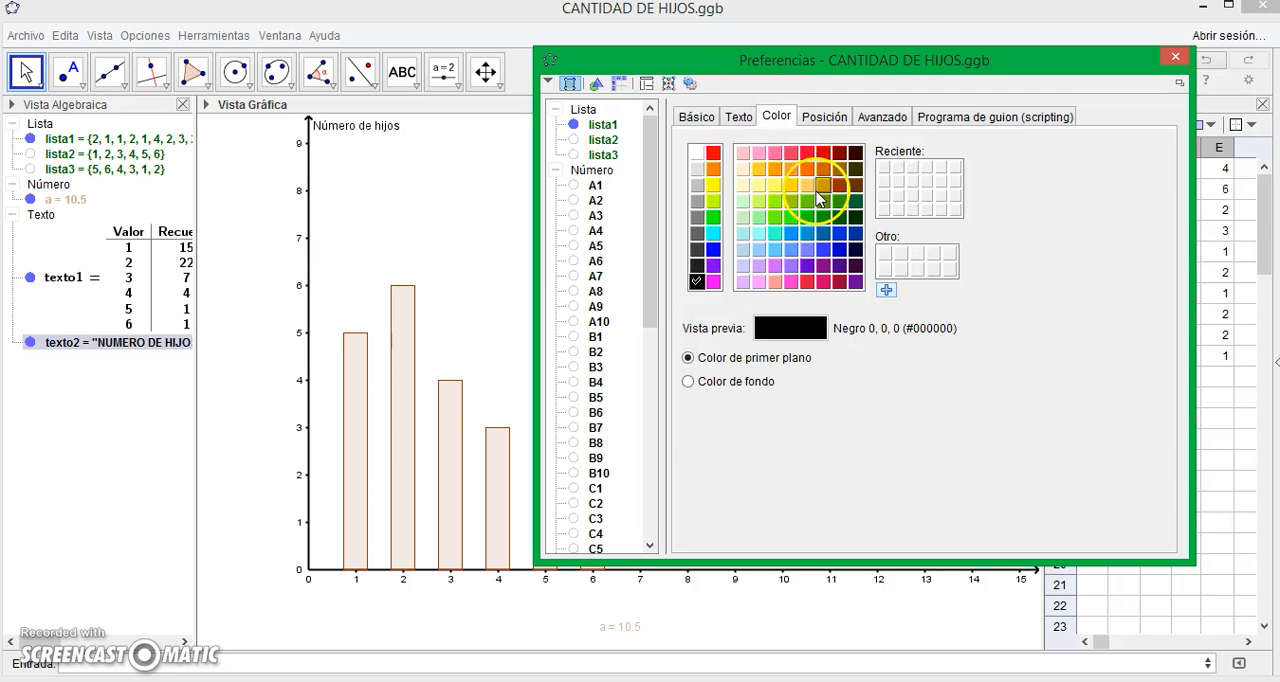
left_click(712, 154)
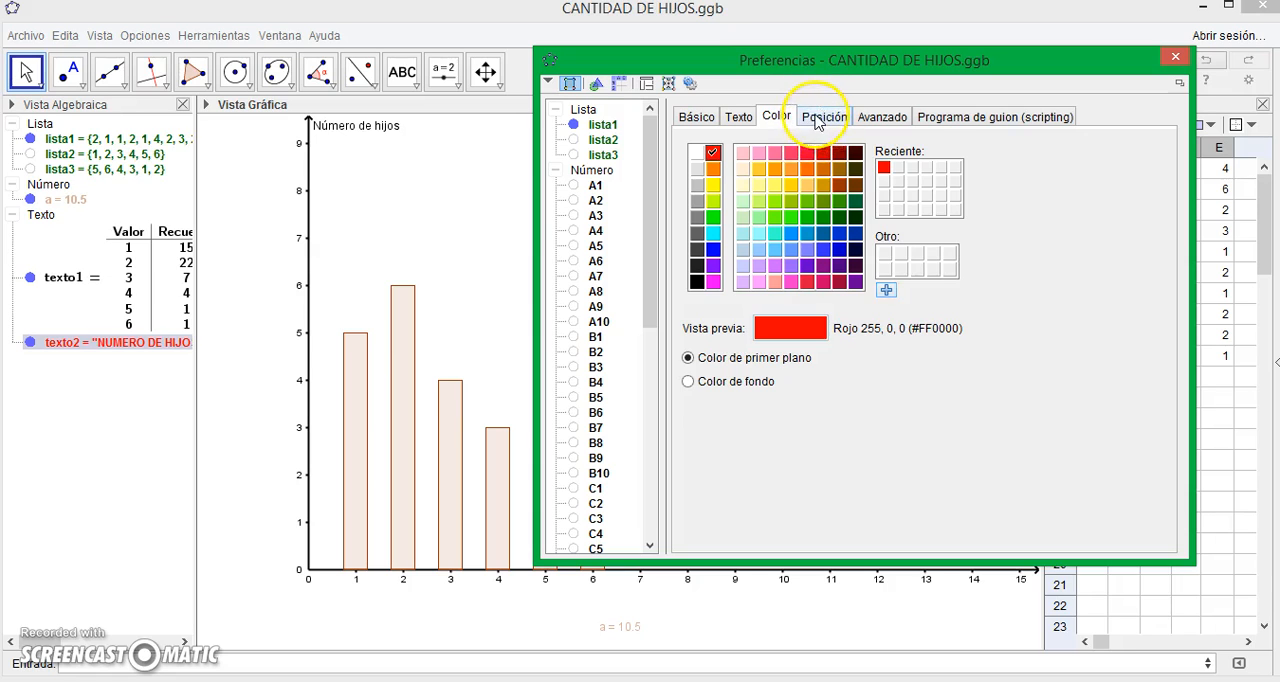
left_click(818, 121)
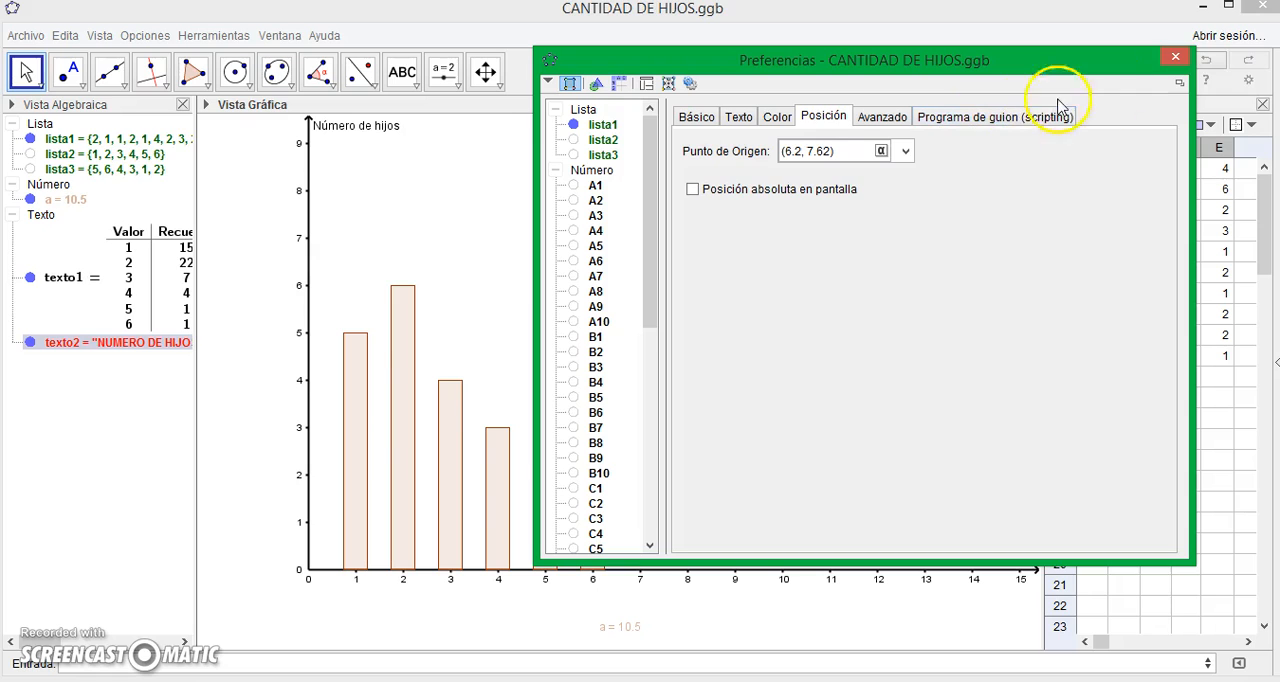
left_click(1178, 58)
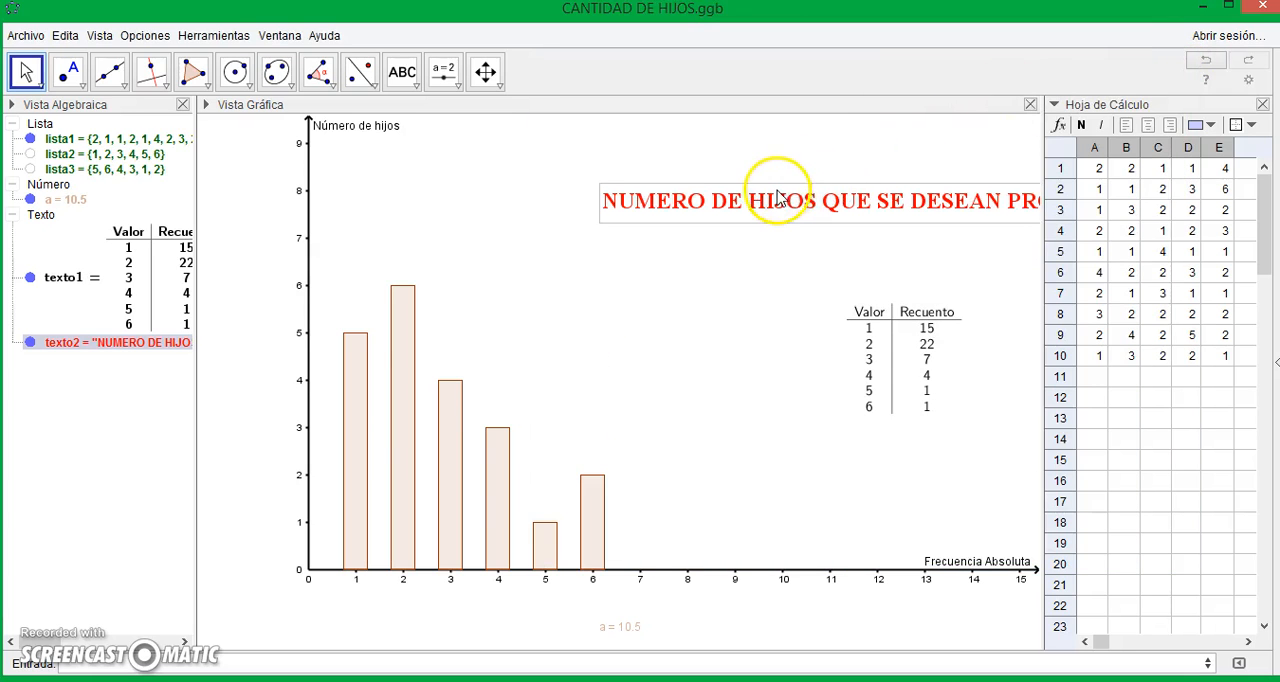
left_click_drag(770, 188, 604, 133)
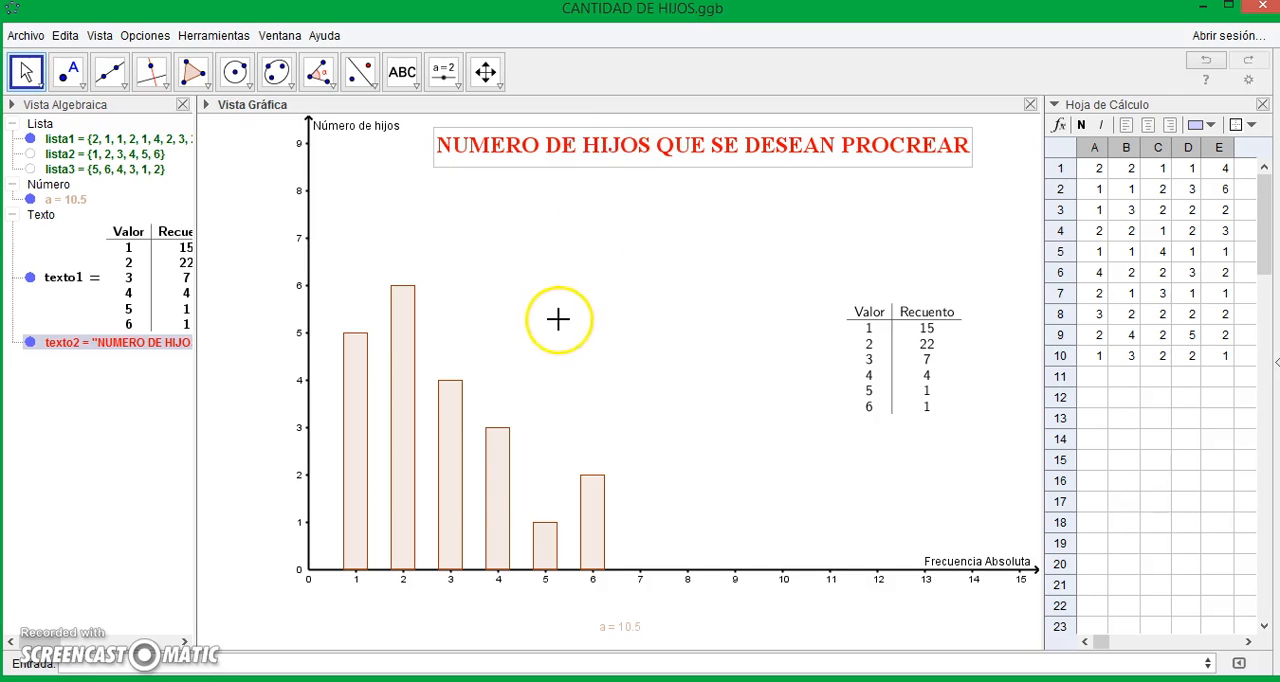
- Open the bar chart's properties and colour only Barra 1 green
left_click(450, 474)
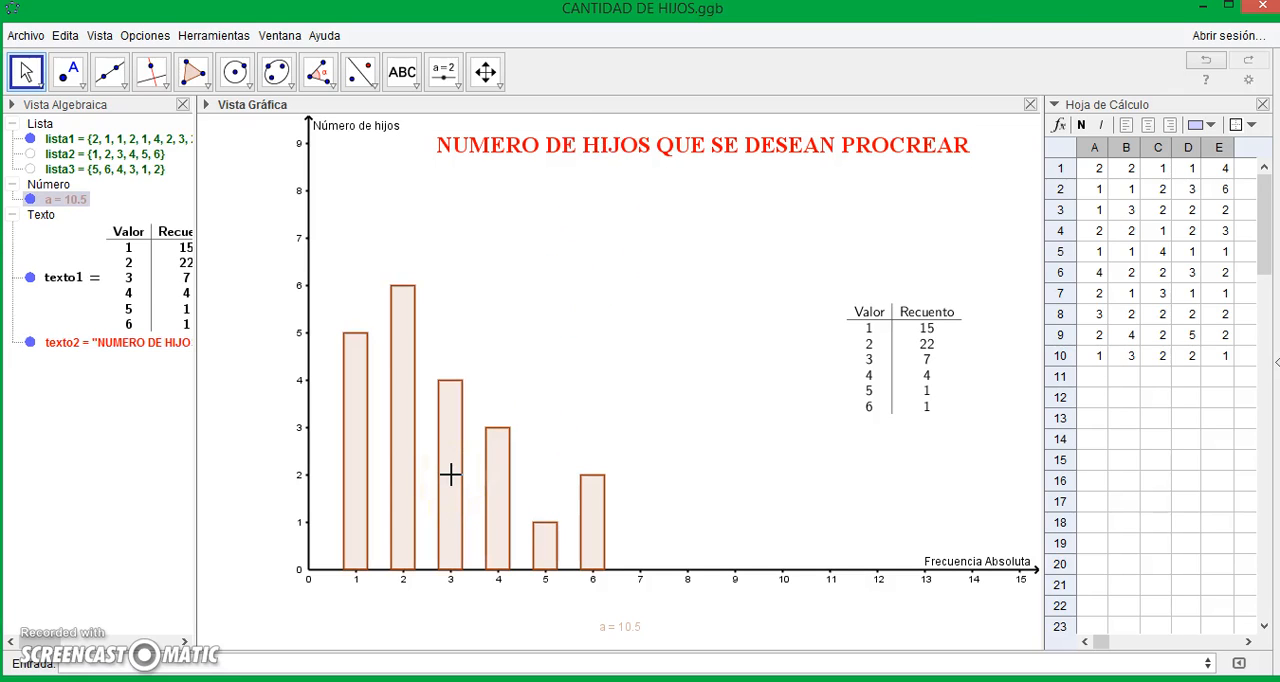
right_click(450, 476)
left_click(517, 635)
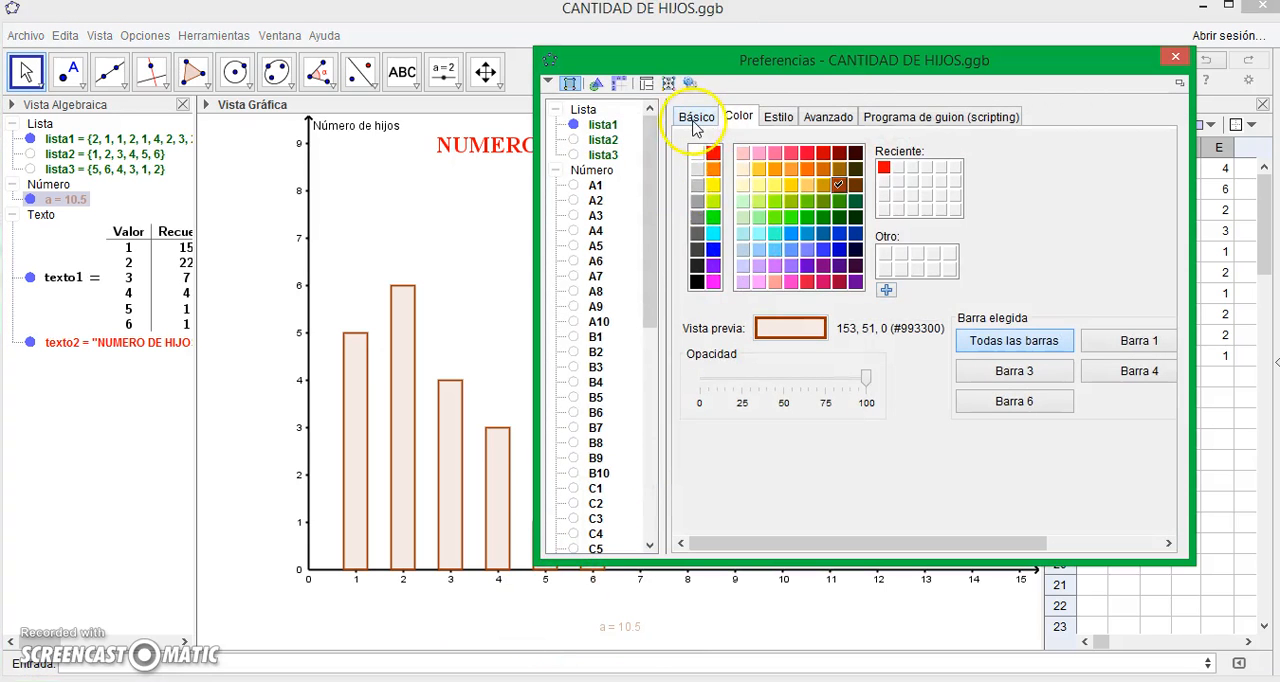
left_click(695, 118)
left_click(737, 115)
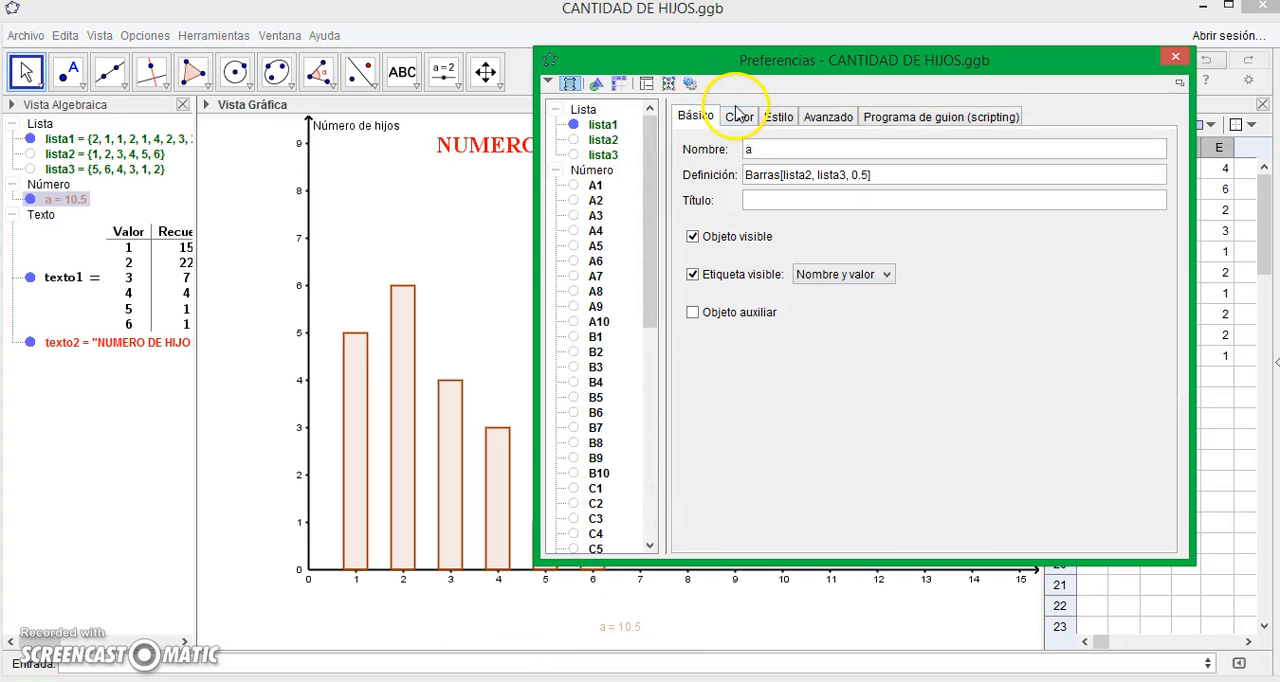
left_click(744, 119)
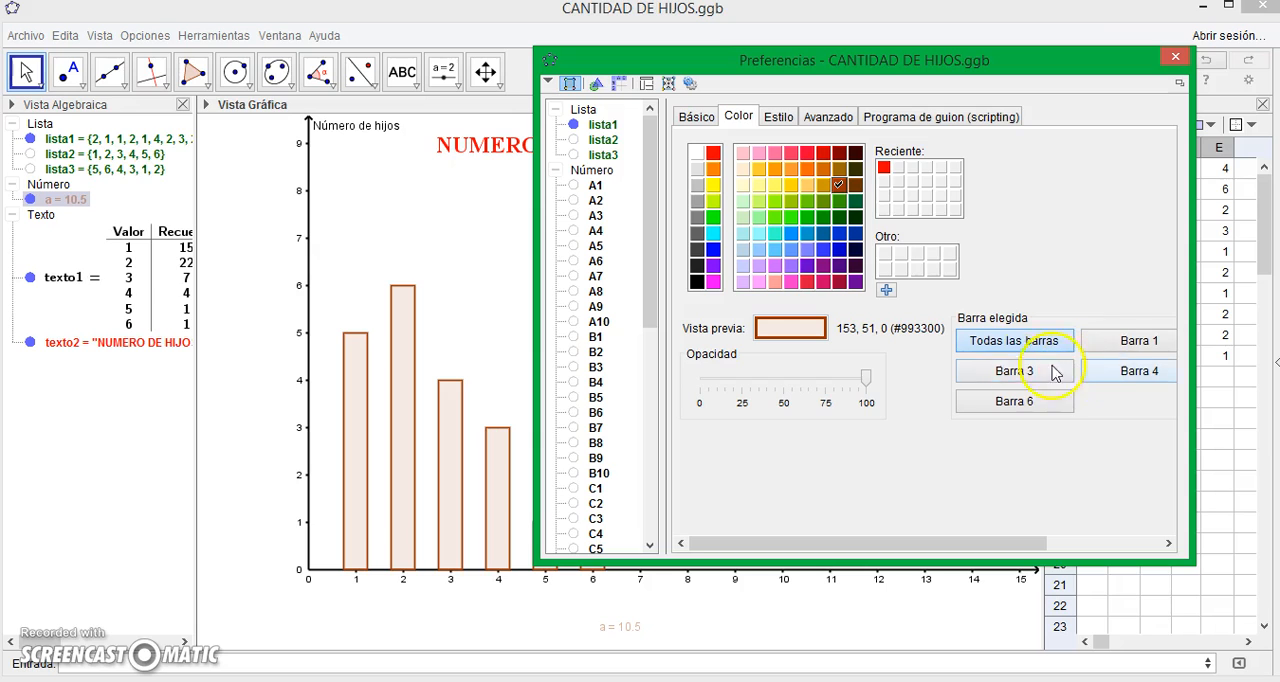
left_click(1138, 340)
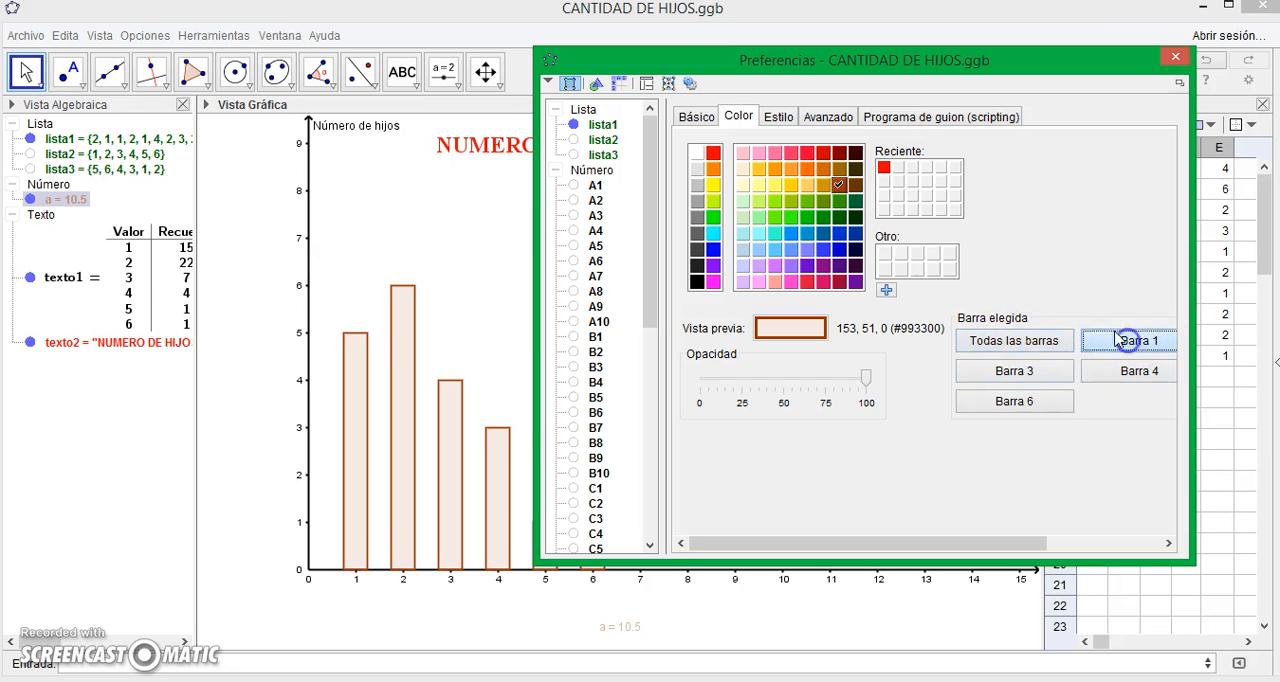
left_click(823, 217)
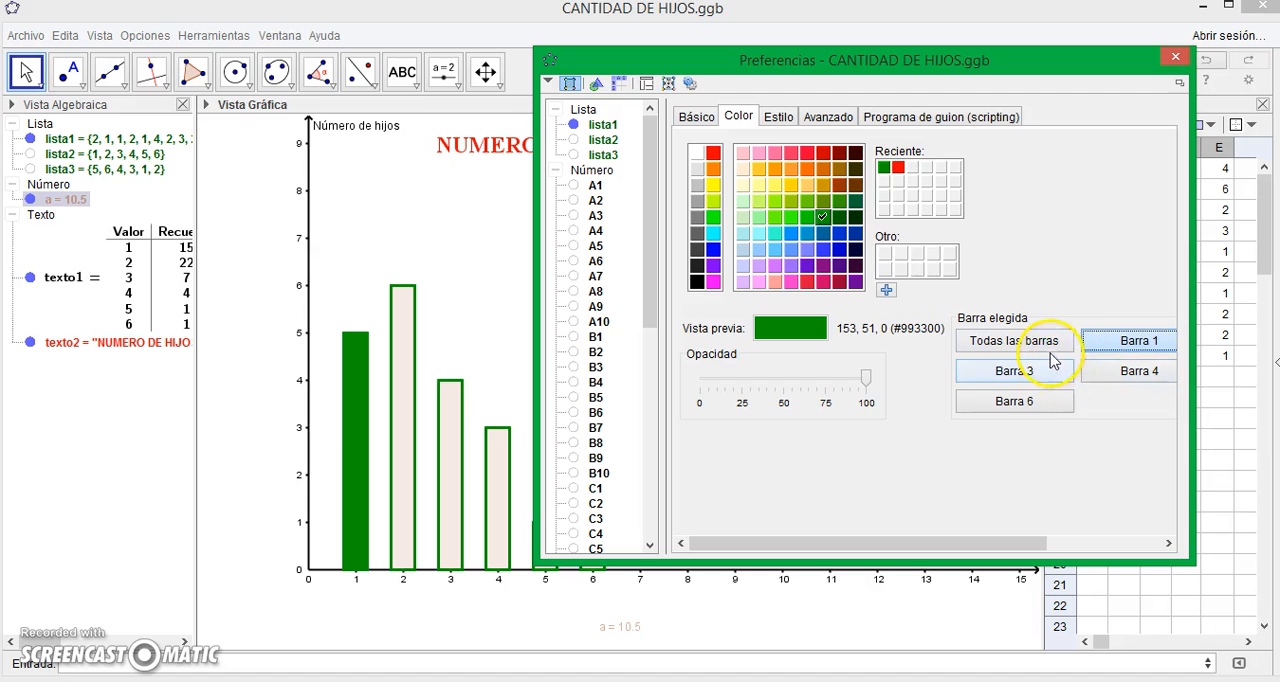
- Colour Barra 4 red and Barra 3 bright yellow in the bar chart's colour settings
left_click(1126, 376)
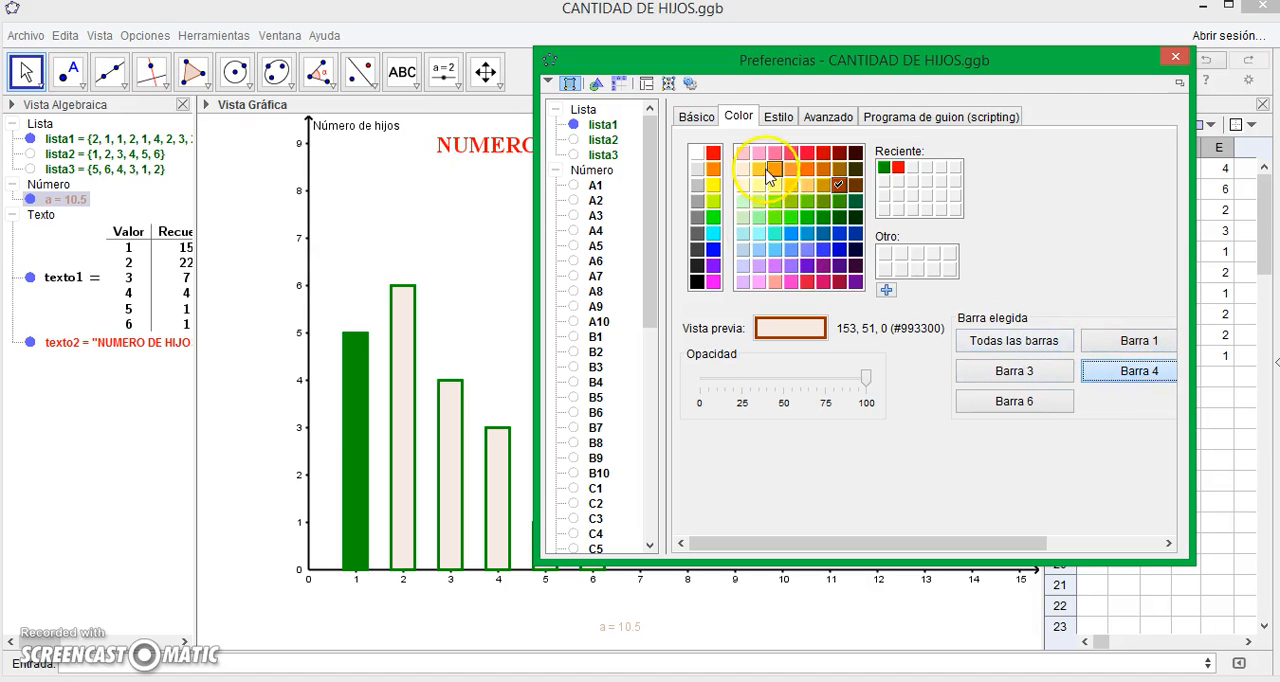
left_click(712, 152)
left_click(1047, 371)
left_click(790, 185)
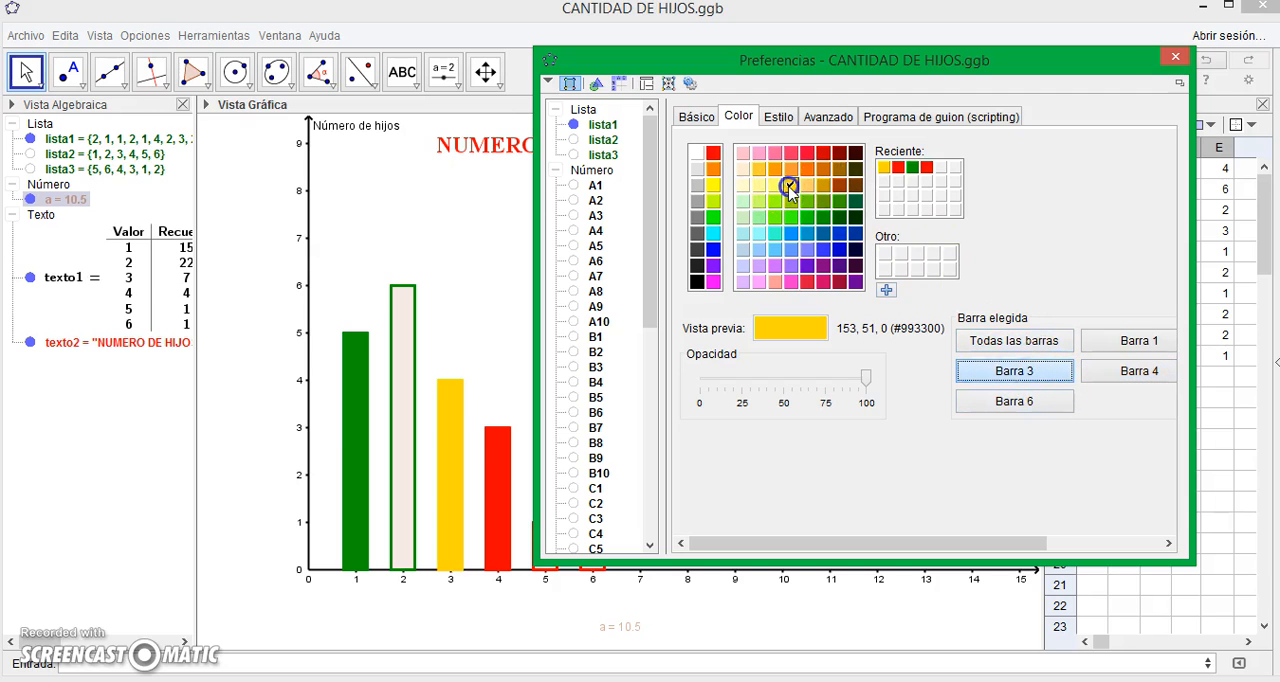
left_click(712, 184)
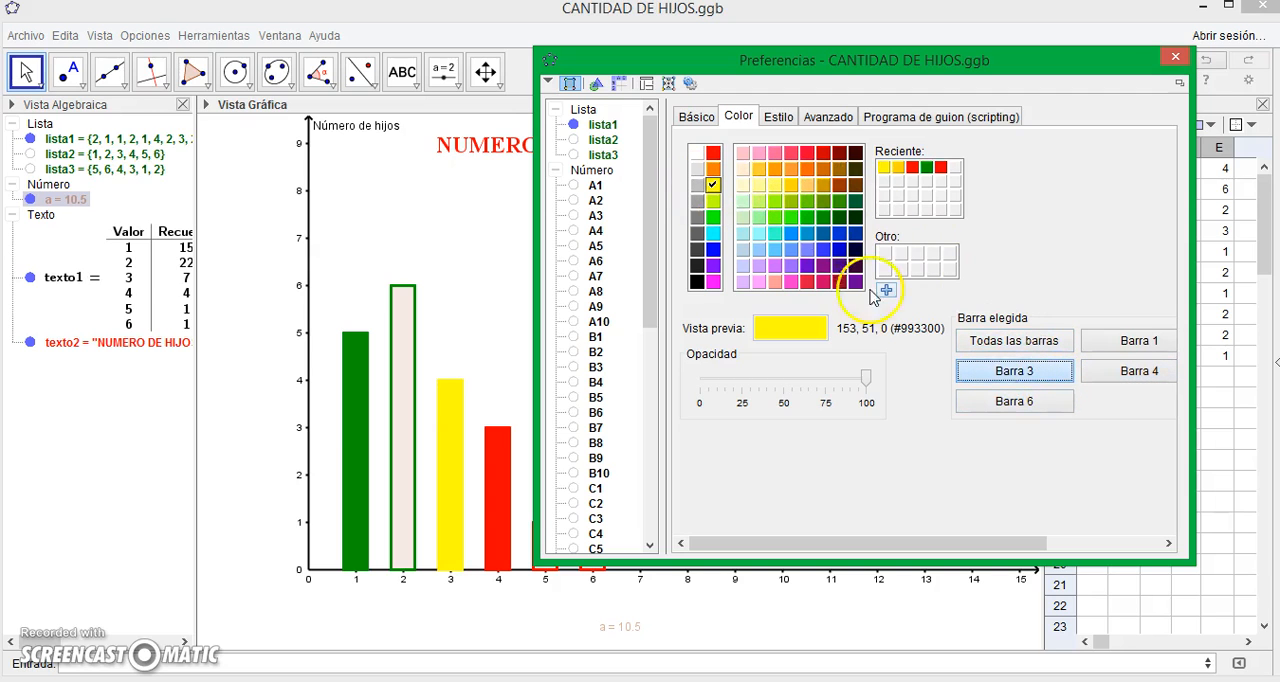
- Colour Barra 6 dark blue and Barra 2 very dark green
left_click(1012, 398)
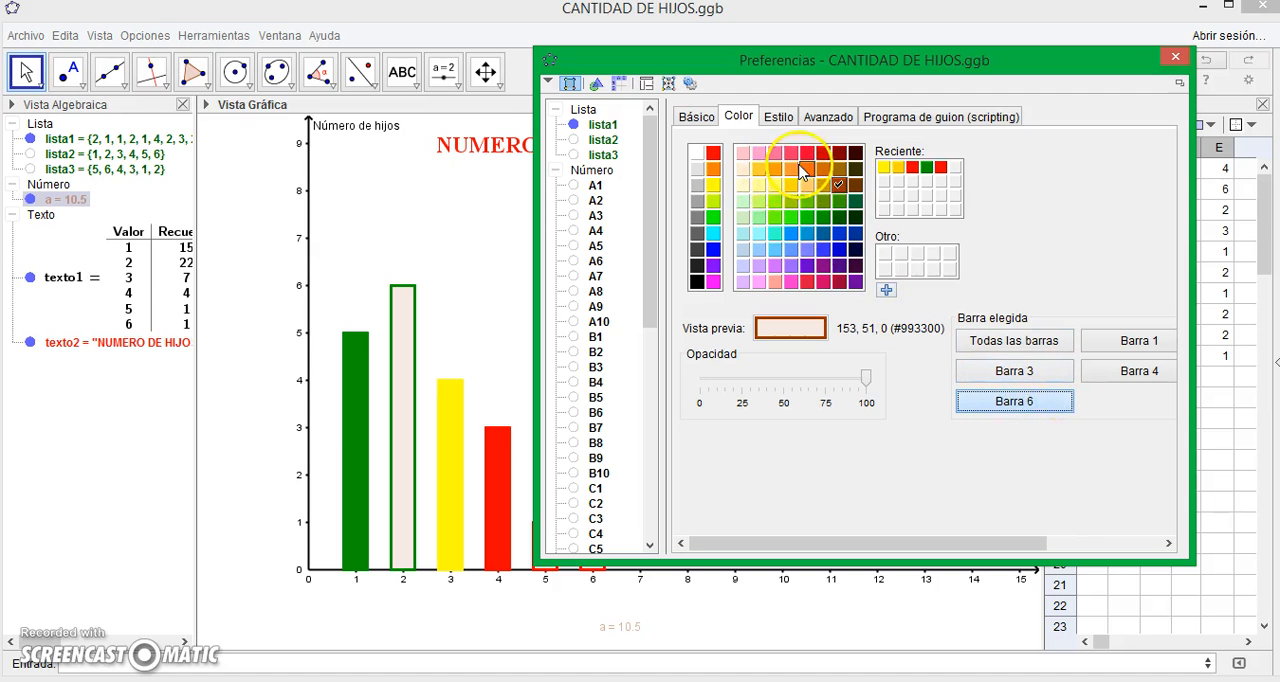
left_click(855, 233)
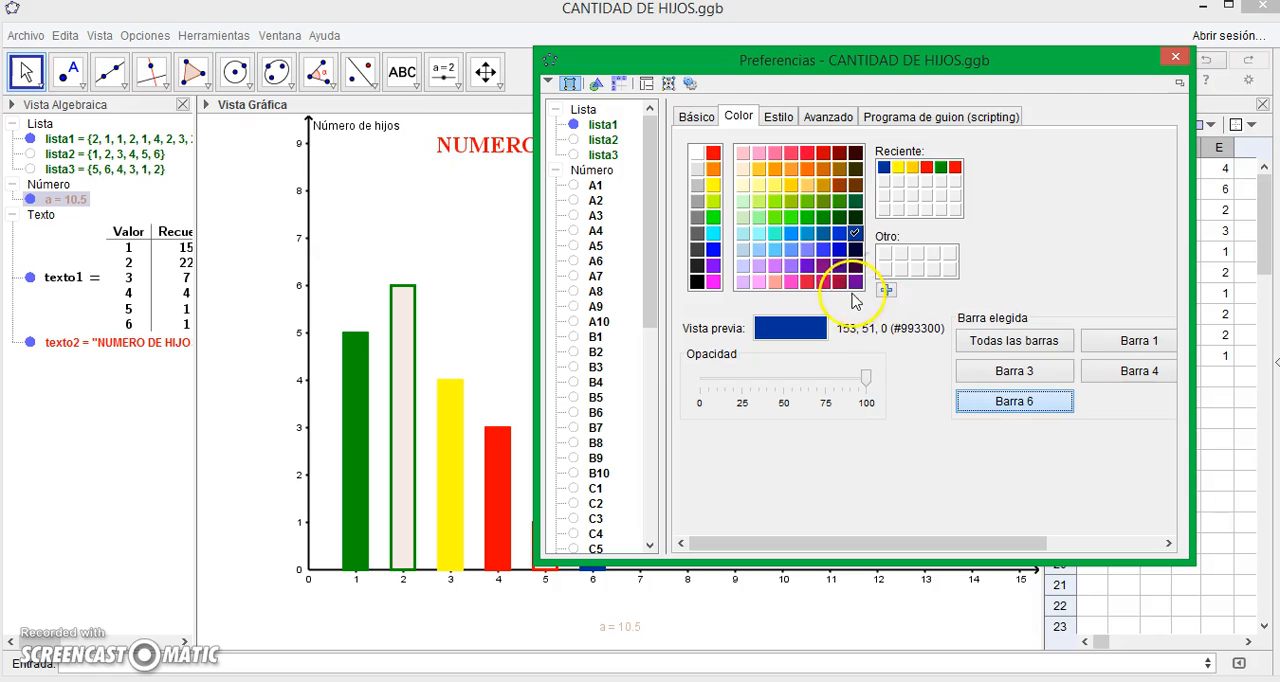
left_click_drag(1020, 541, 1143, 538)
left_click(1100, 340)
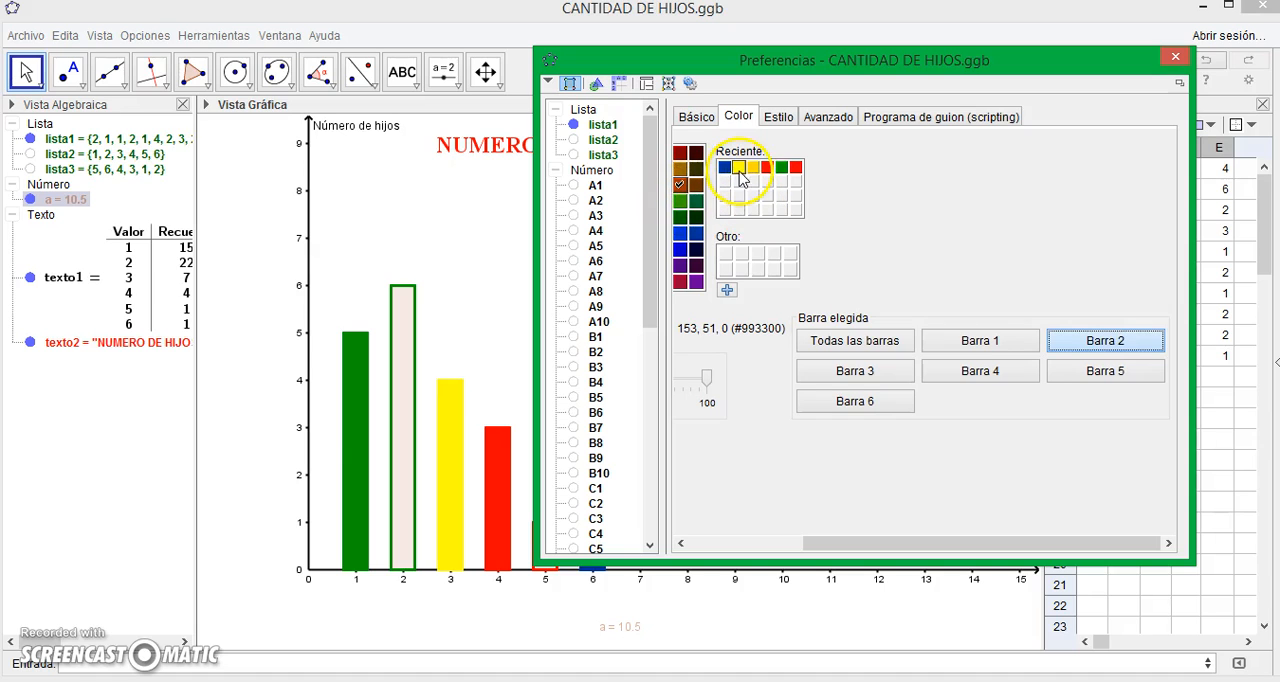
left_click(704, 218)
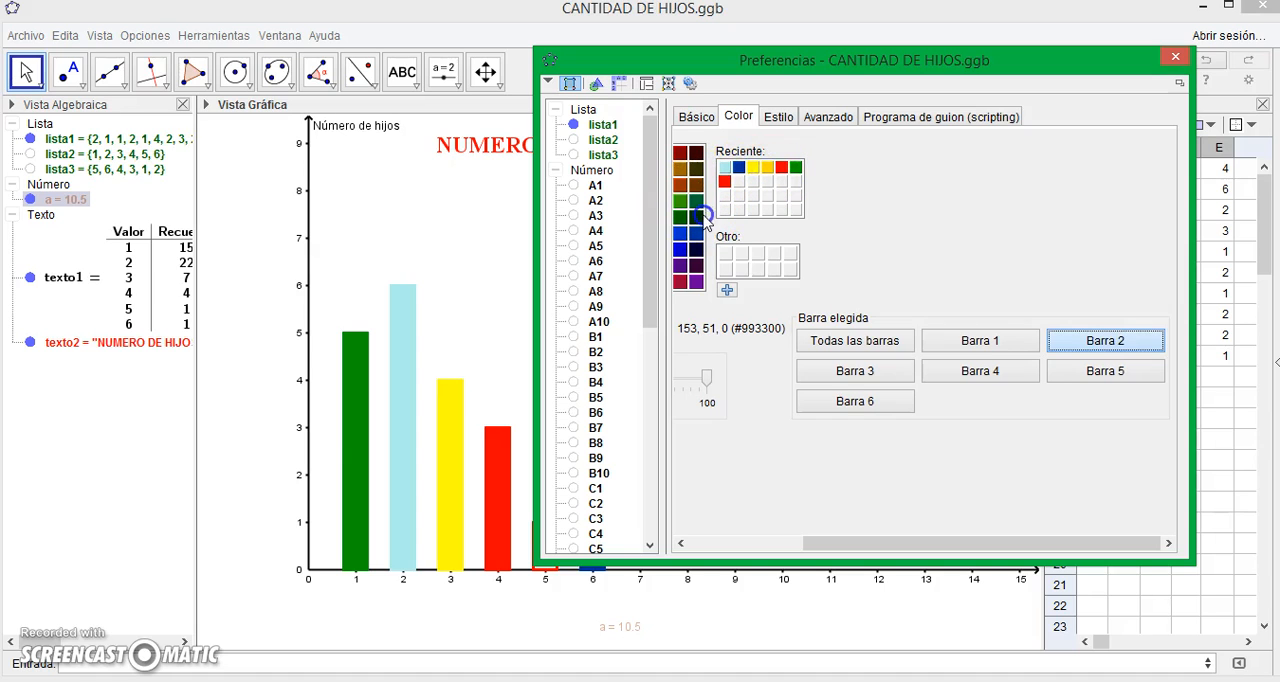
left_click(696, 218)
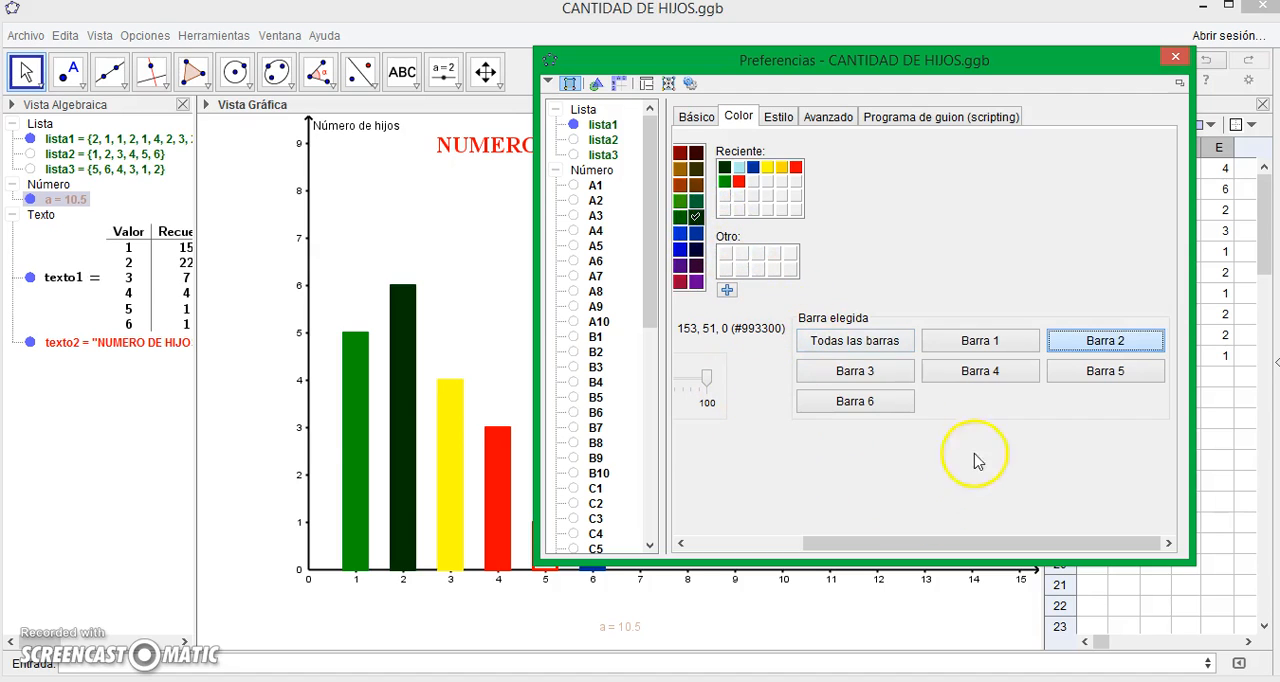
- Colour Barra 5 light blue and reduce its opacity to about 45
left_click(1106, 376)
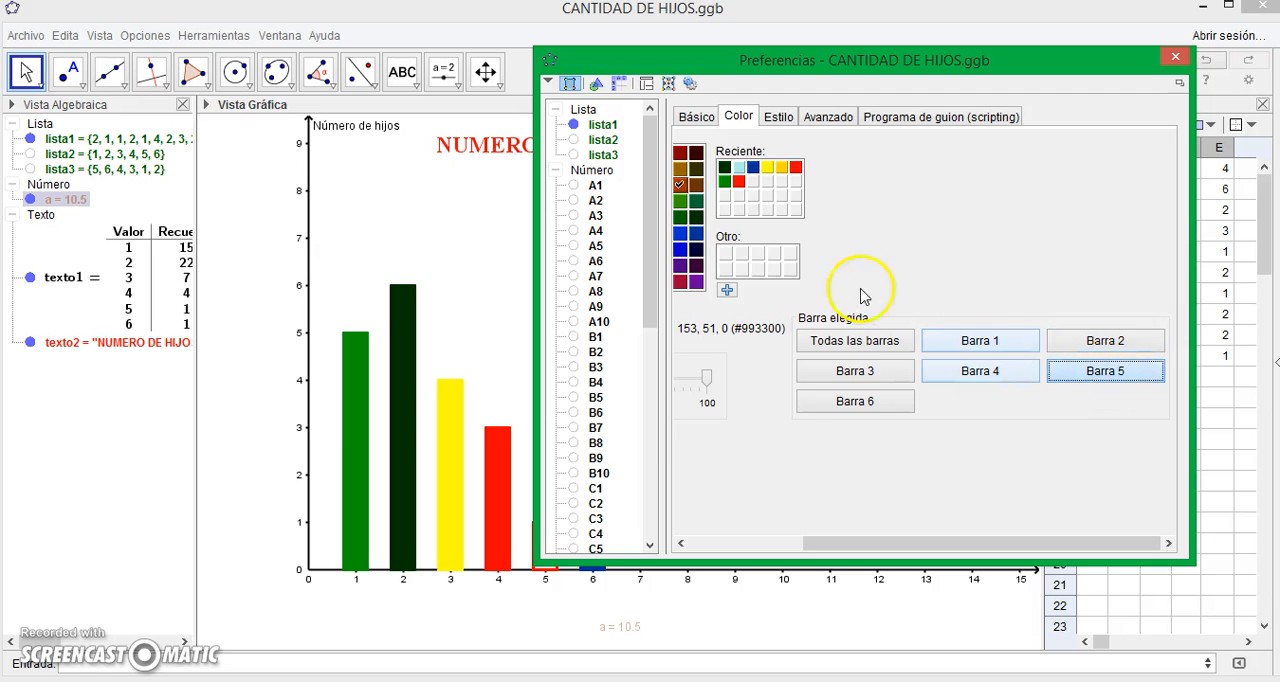
left_click(738, 170)
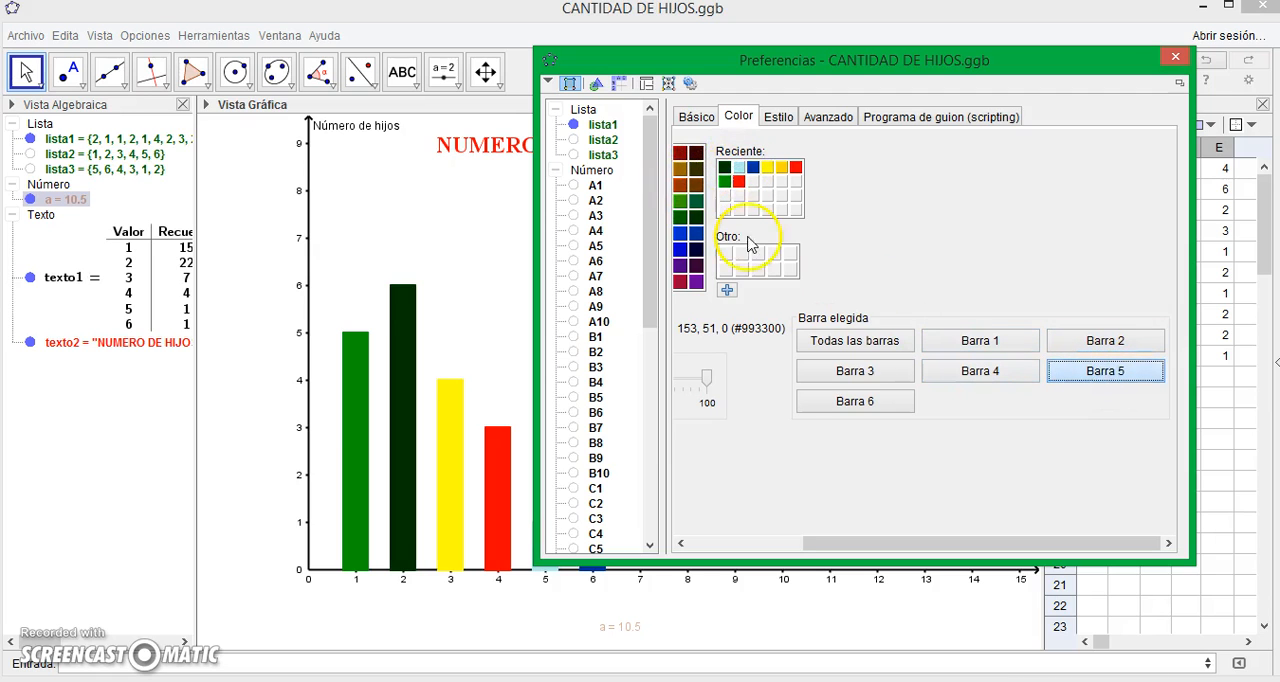
left_click_drag(928, 537, 786, 531)
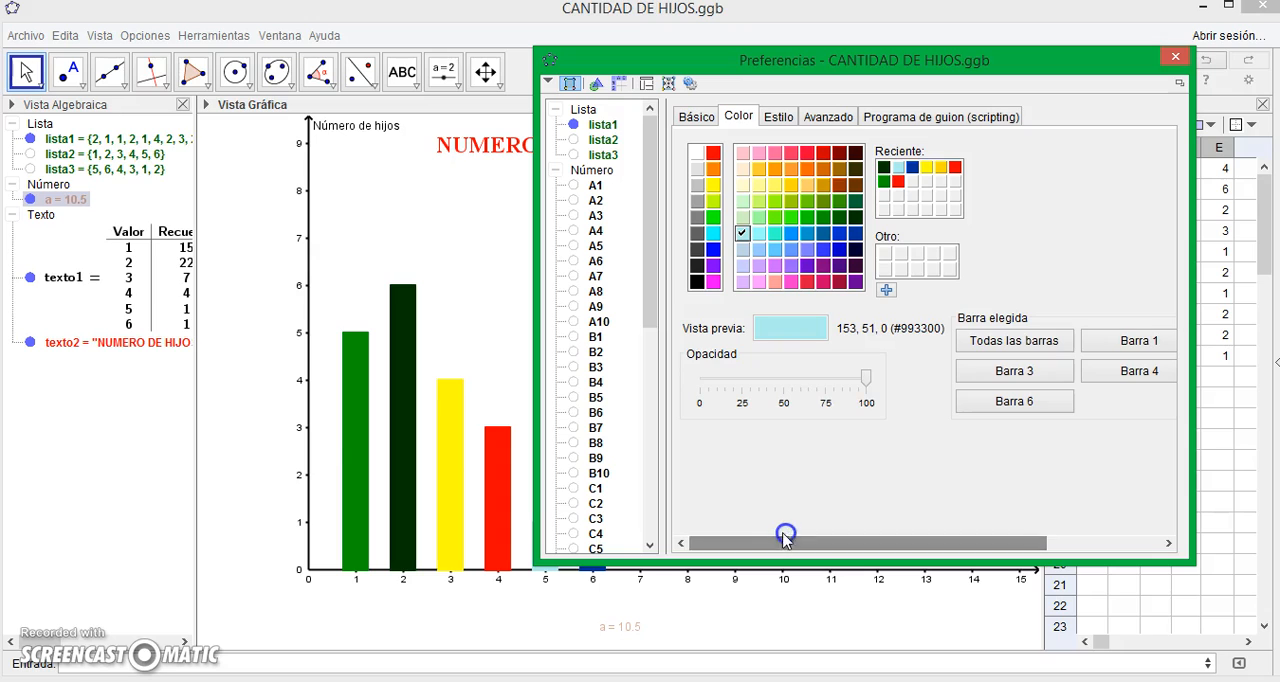
left_click_drag(864, 377, 779, 393)
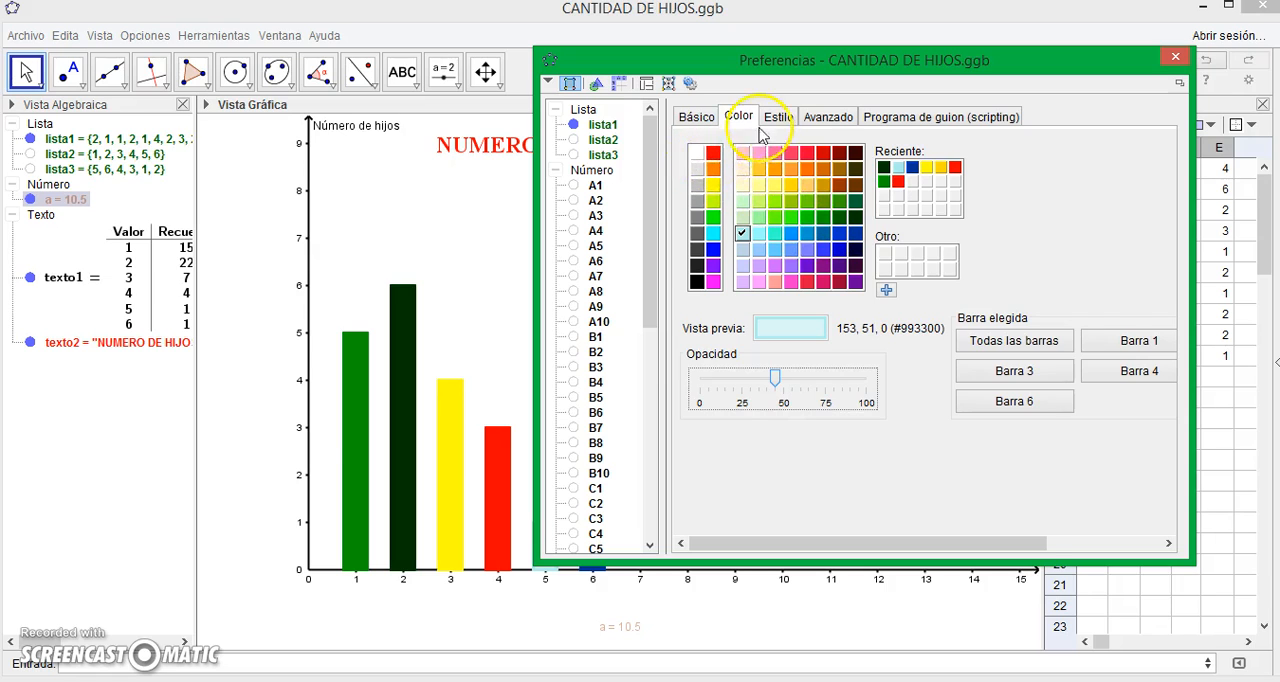
- Change the fill style of all bars to Rayado, replace it with Punteado, and close the bar chart's properties
left_click(782, 117)
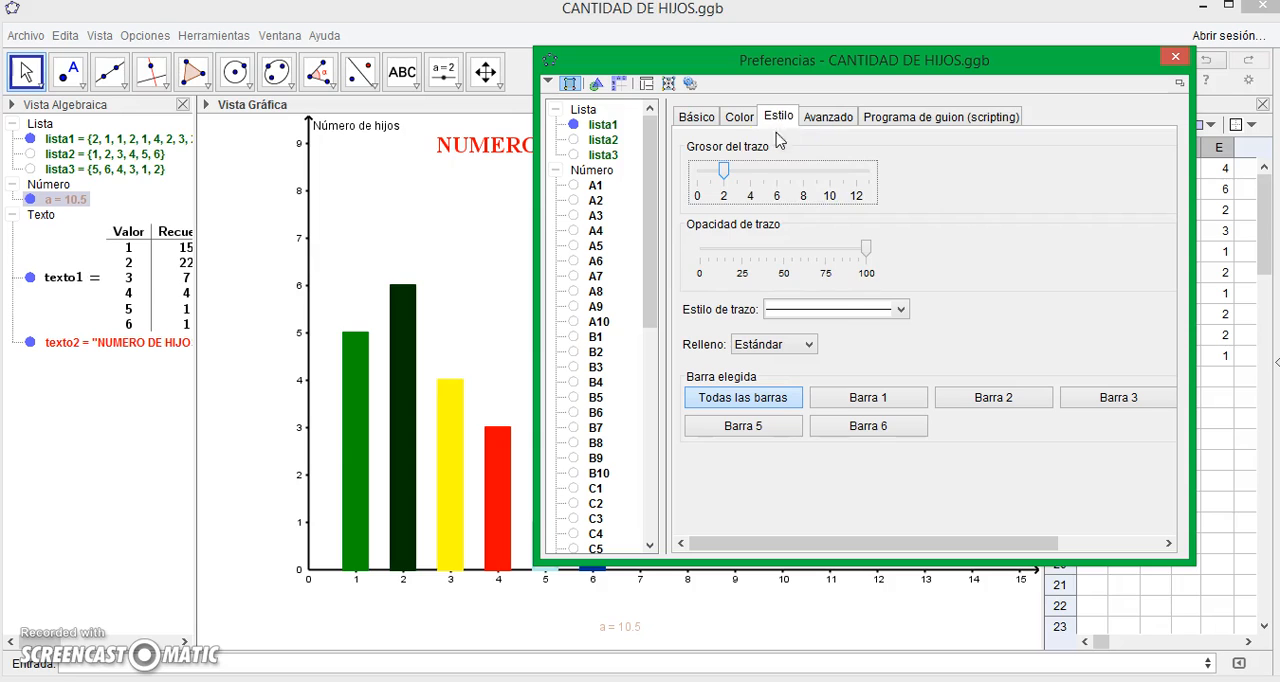
left_click(806, 345)
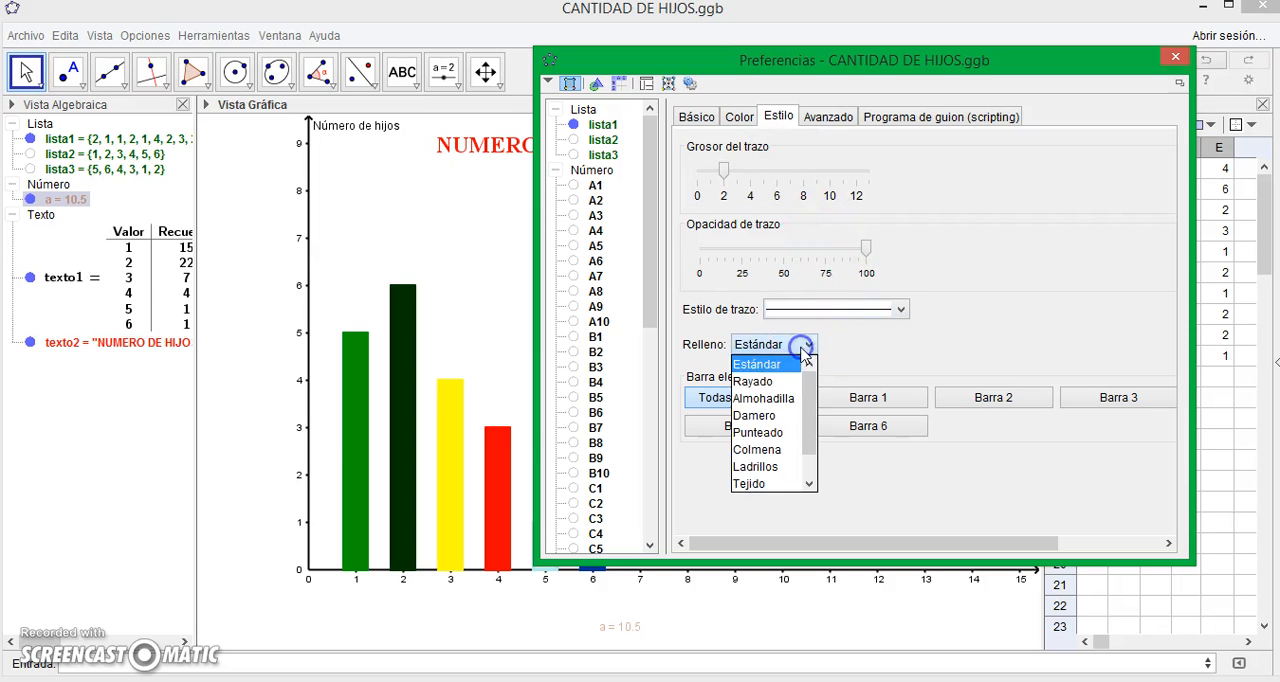
left_click(773, 377)
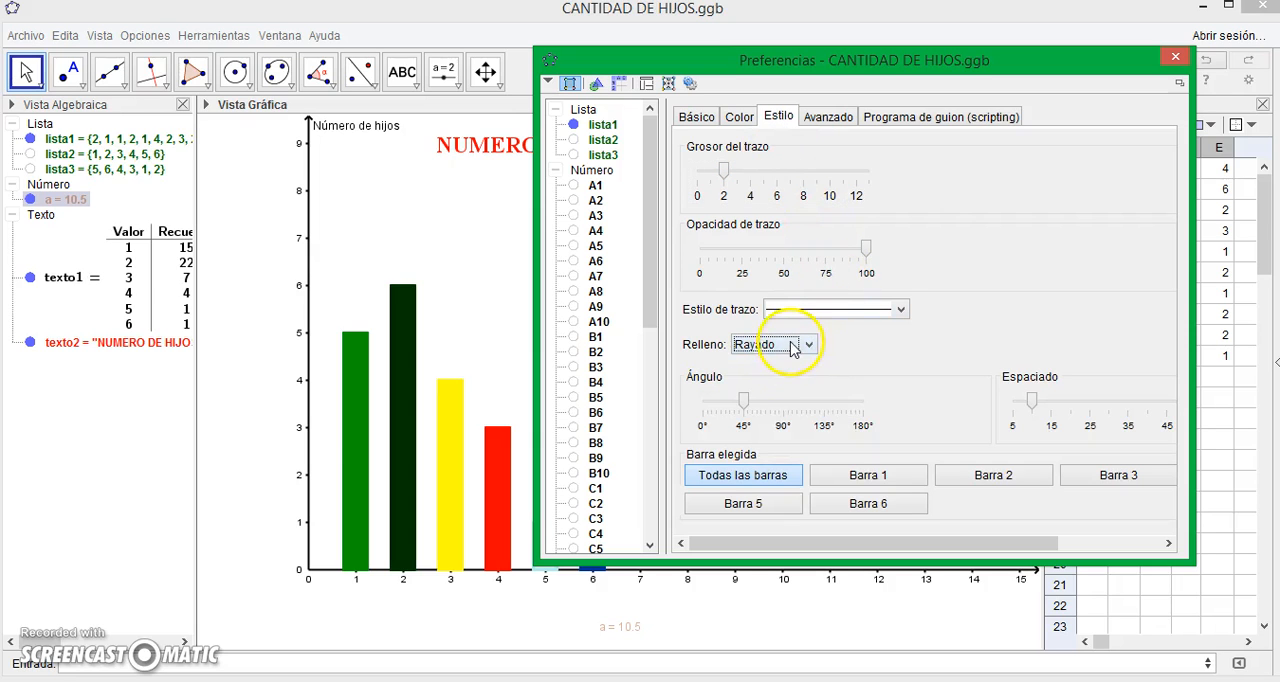
left_click(795, 345)
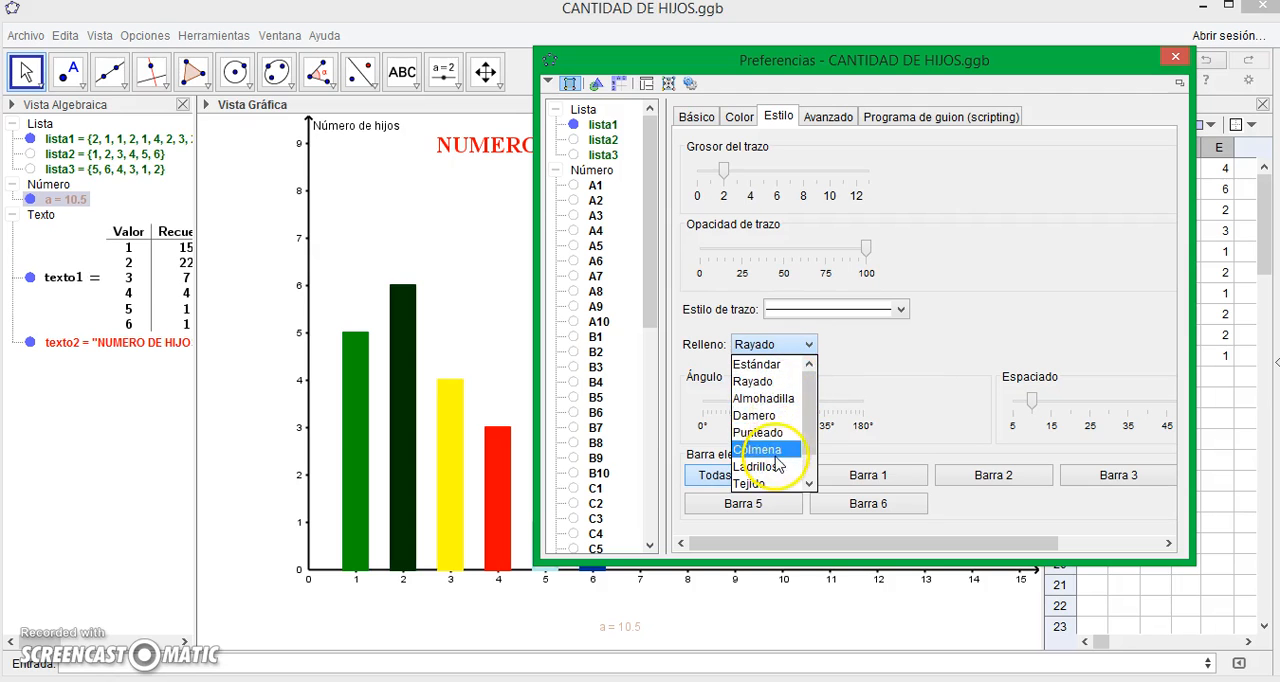
left_click(779, 432)
left_click(1177, 55)
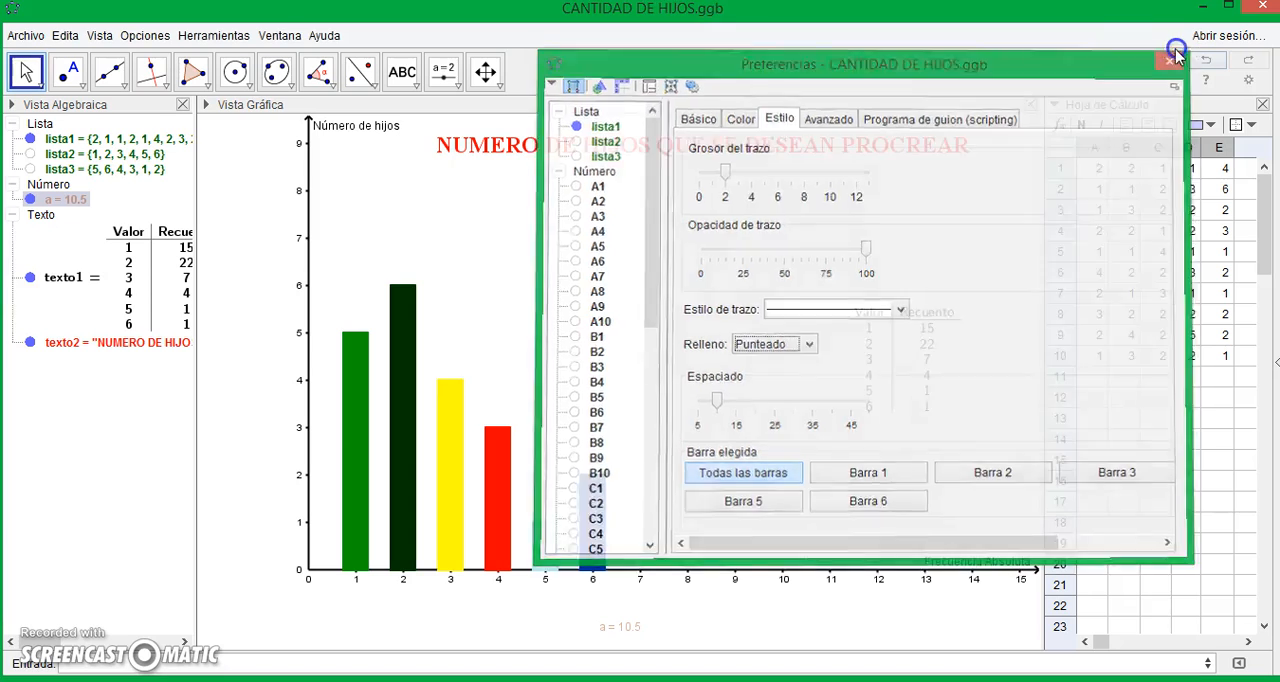
left_click(613, 513)
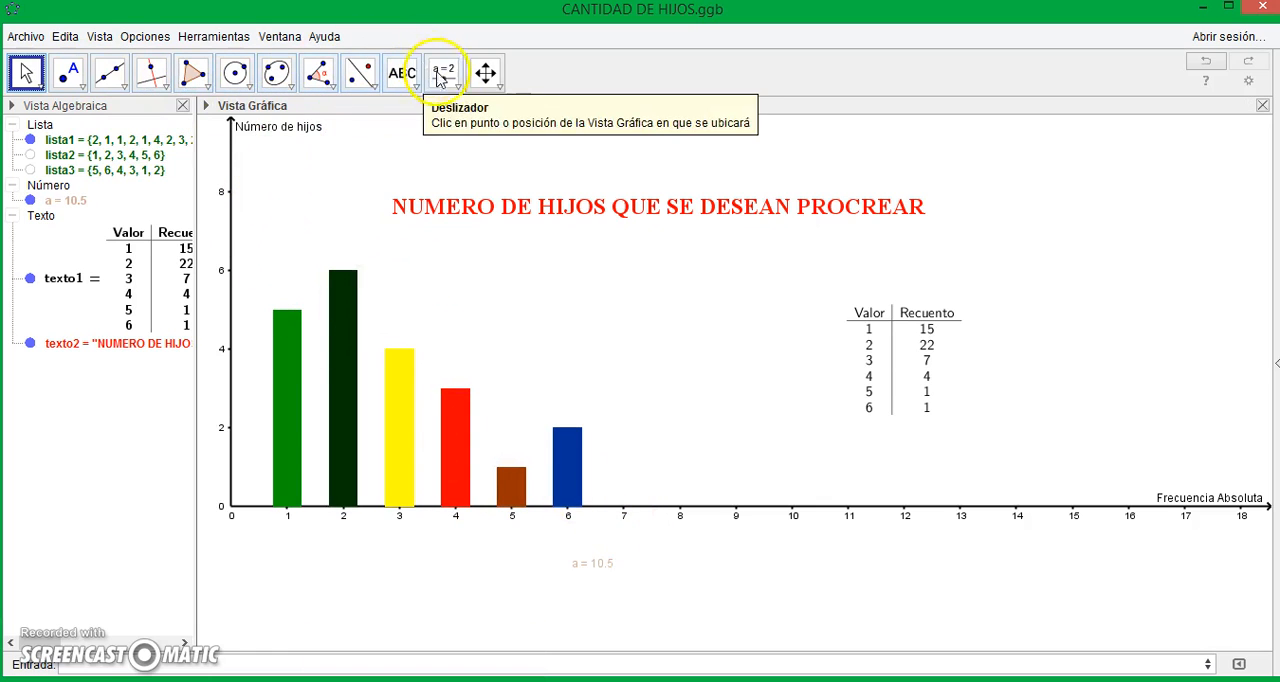
- Stretch both axes until the x-axis shows about 7.5 units, and shift the chart down to fill the graphics view
left_click(483, 76)
left_click(455, 84)
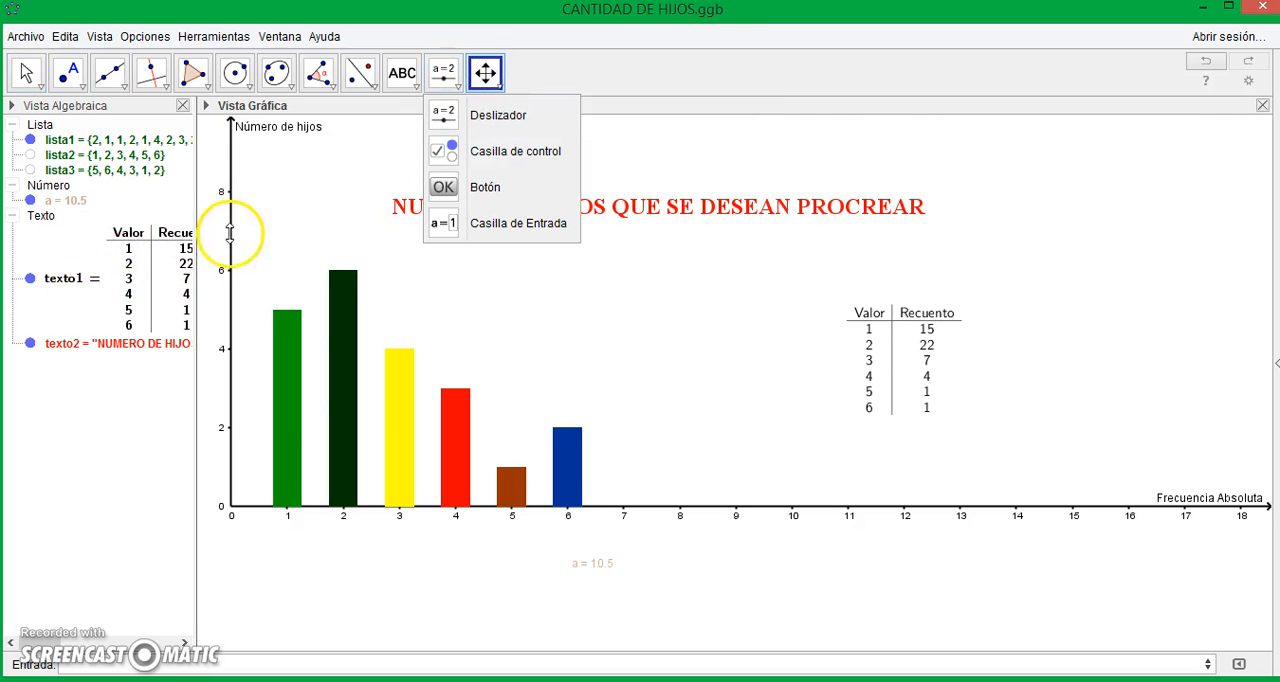
left_click_drag(232, 215, 246, 152)
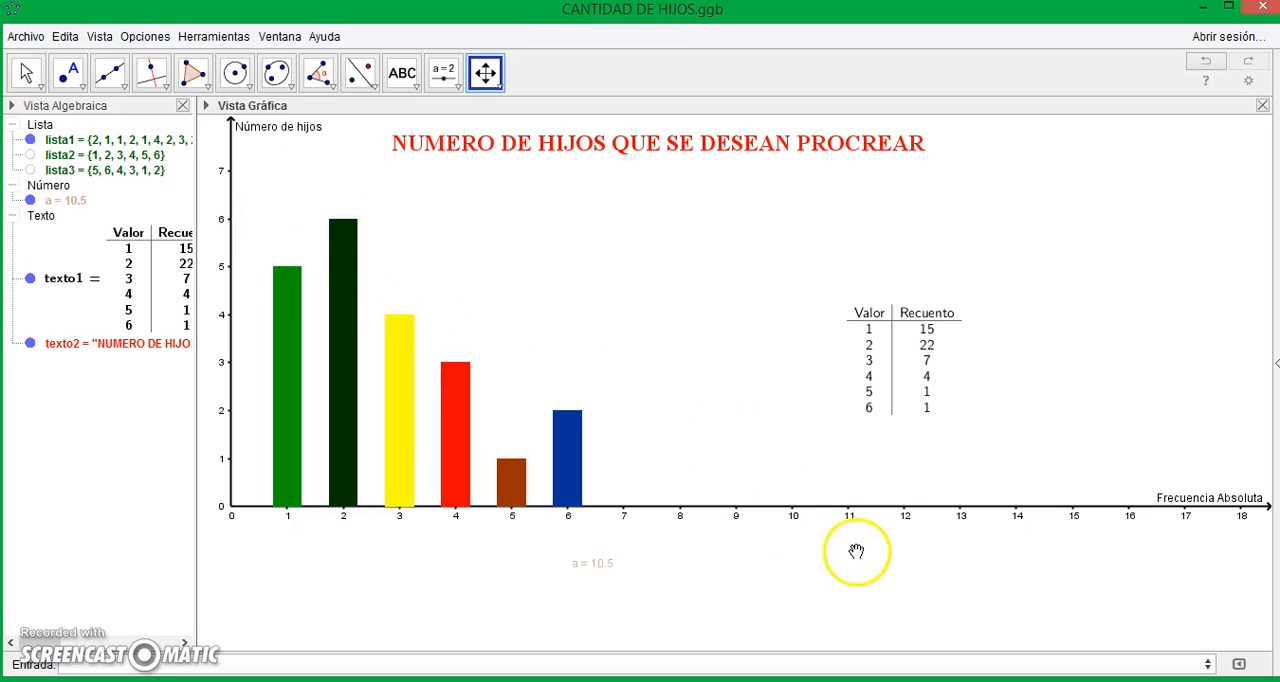
left_click_drag(889, 506, 1160, 506)
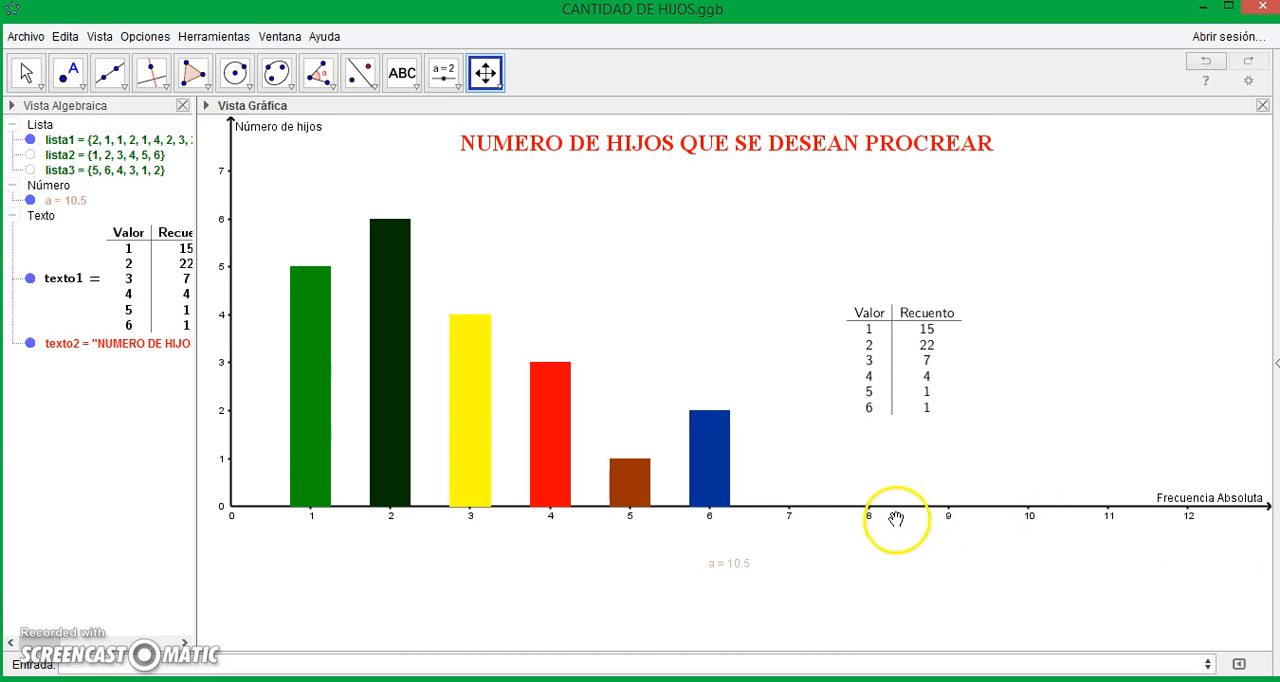
left_click_drag(880, 508, 1168, 516)
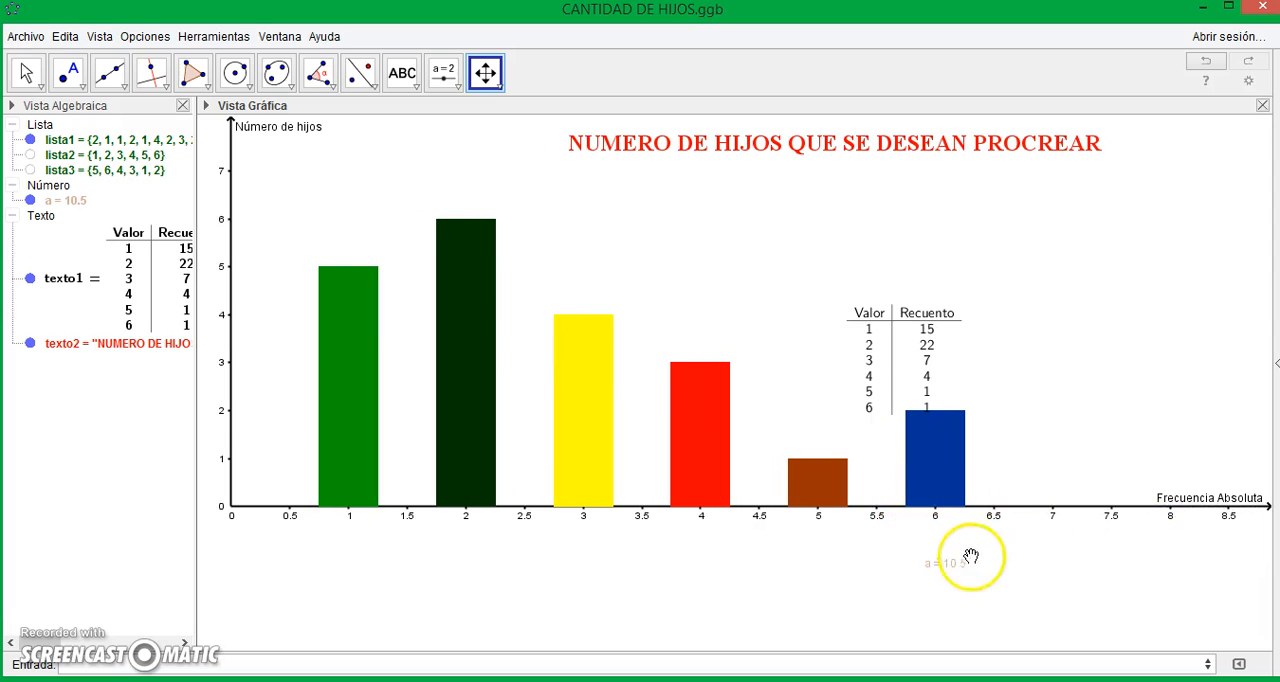
left_click_drag(1034, 514, 1120, 514)
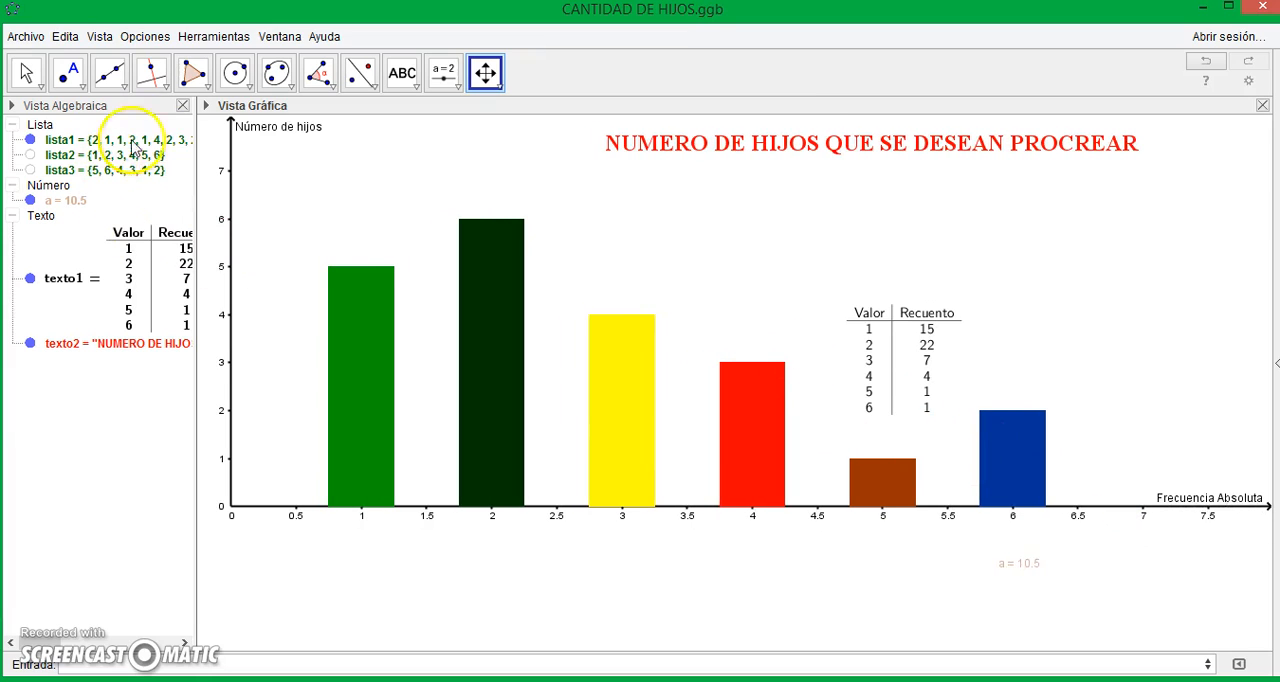
left_click(26, 72)
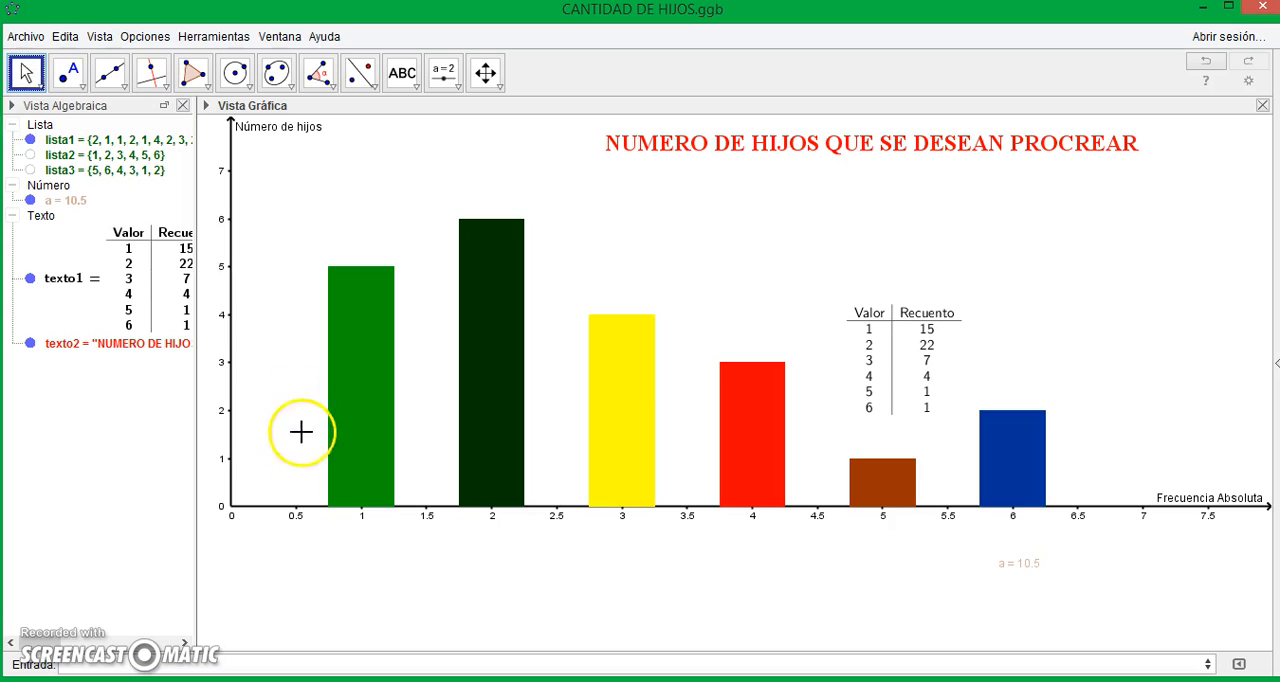
mouse_move(334, 434)
left_click_drag(268, 434, 266, 520)
left_click(643, 505)
- Move the frequency table to the right of the bars and centre the red title above the chart
left_click(920, 362)
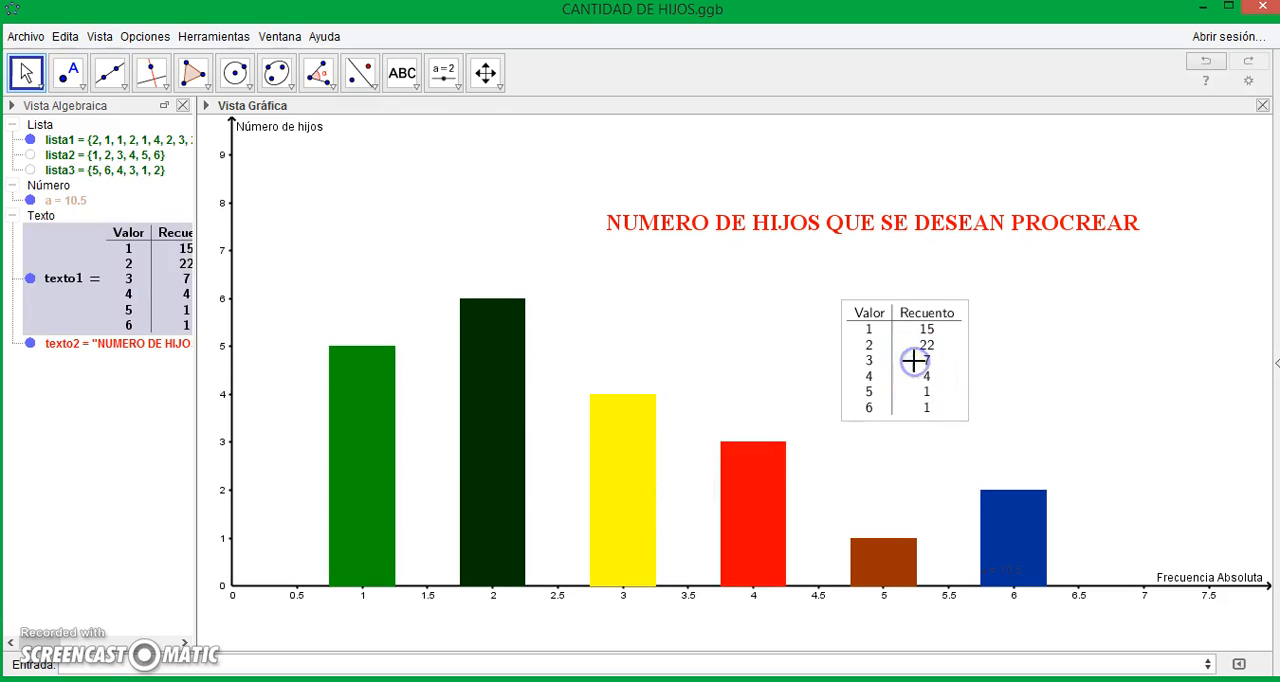
left_click_drag(920, 362, 1196, 310)
left_click_drag(934, 228, 760, 186)
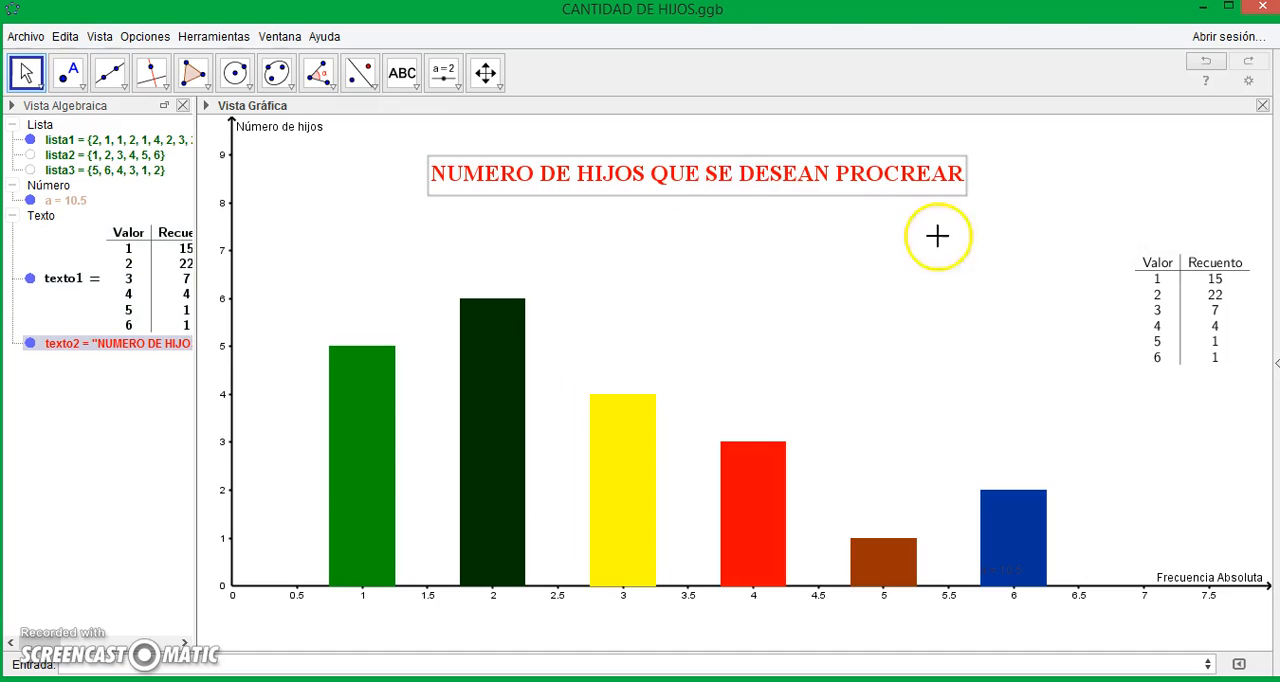
left_click(788, 284)
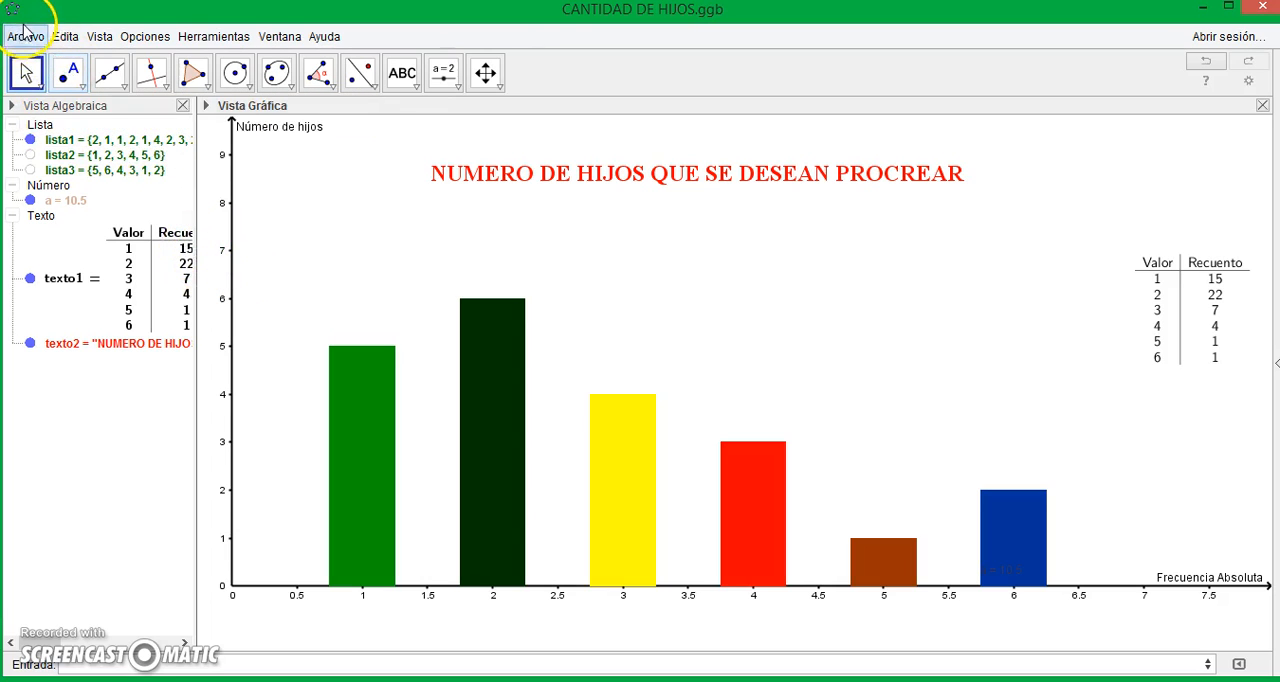
- Set up an image export of the graphics view as a transparent PNG at 72 dpi
left_click(25, 37)
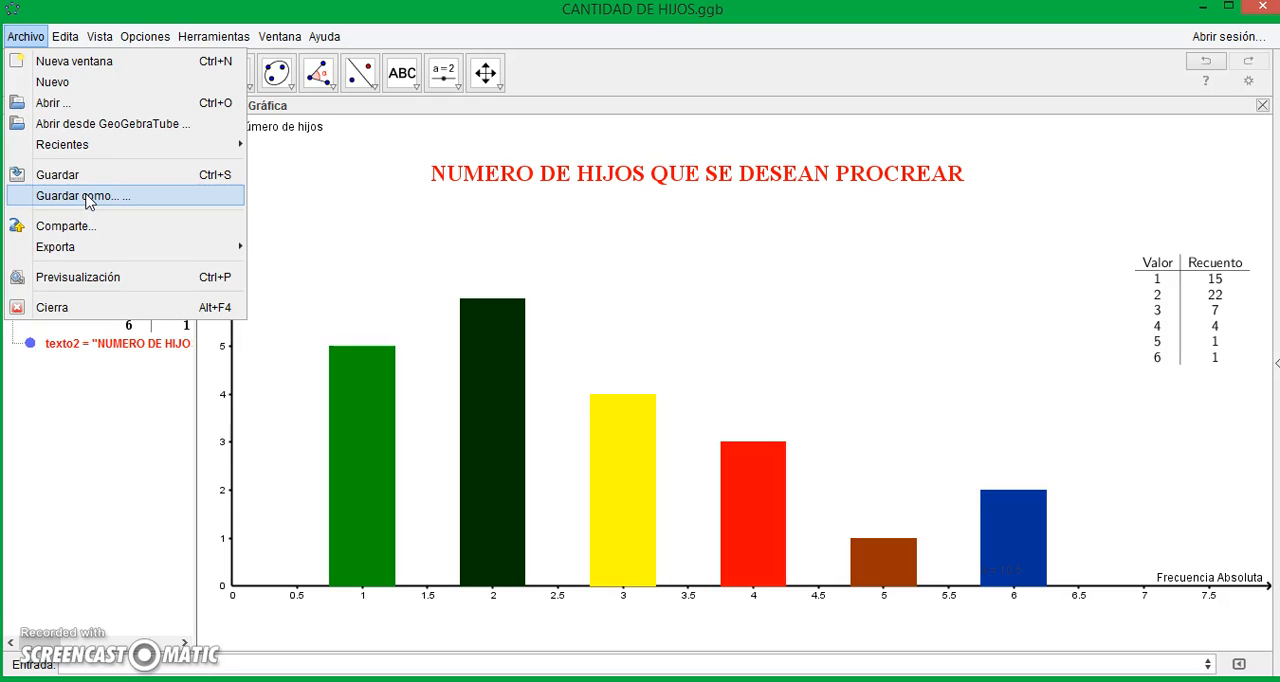
left_click(91, 180)
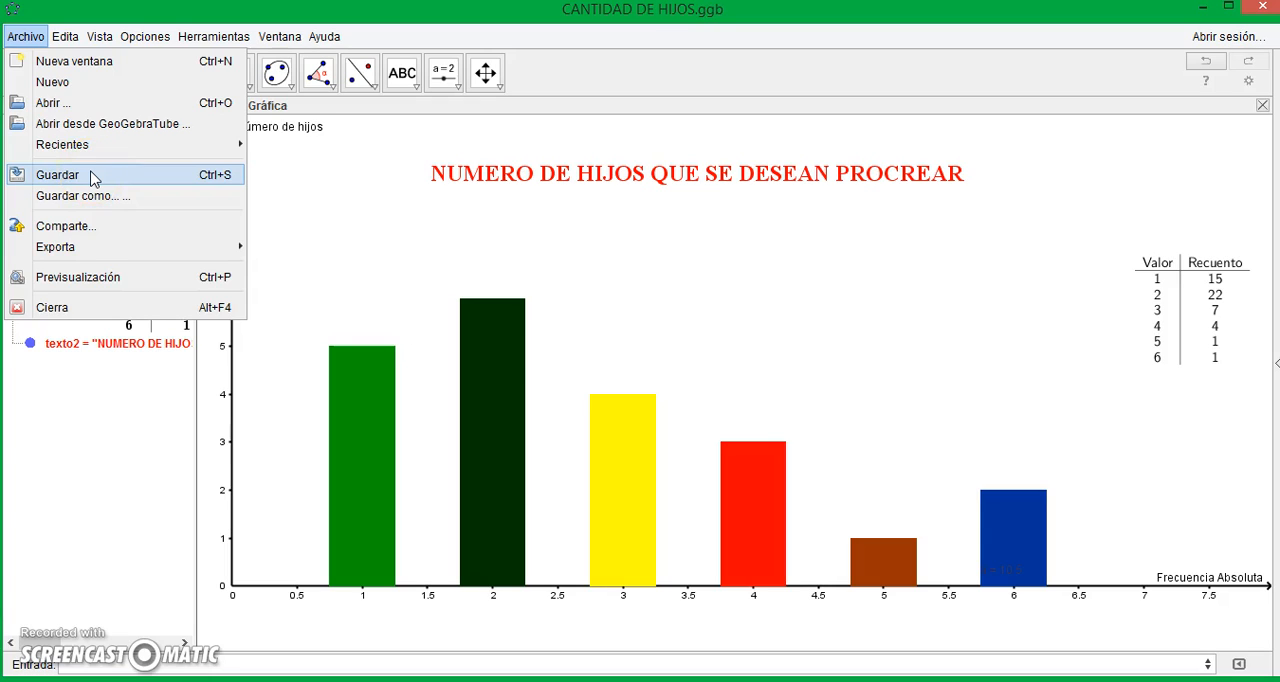
left_click(85, 199)
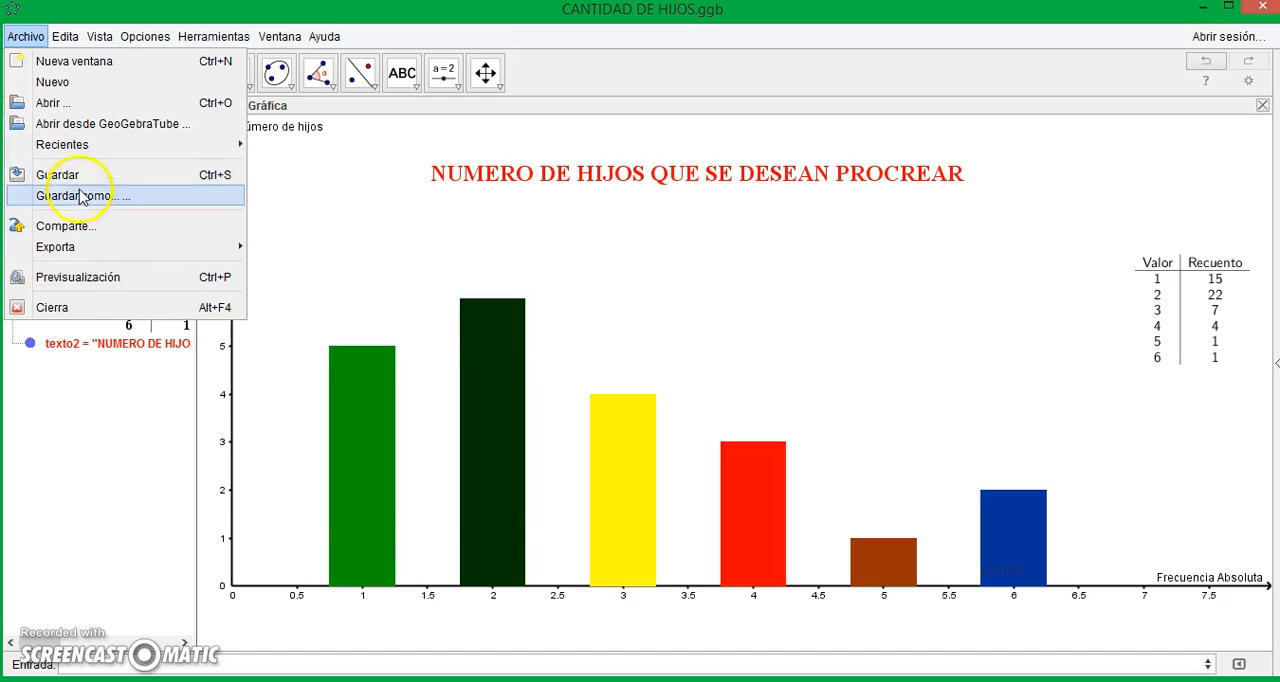
mouse_move(80, 255)
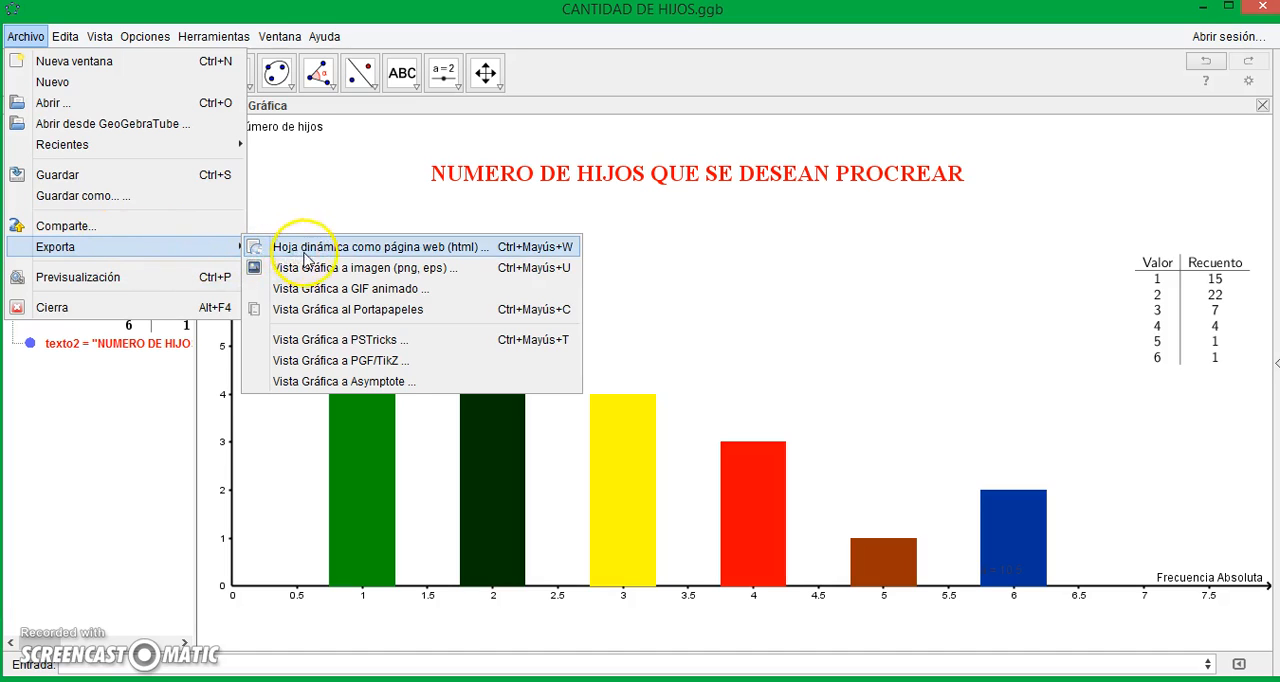
left_click(326, 274)
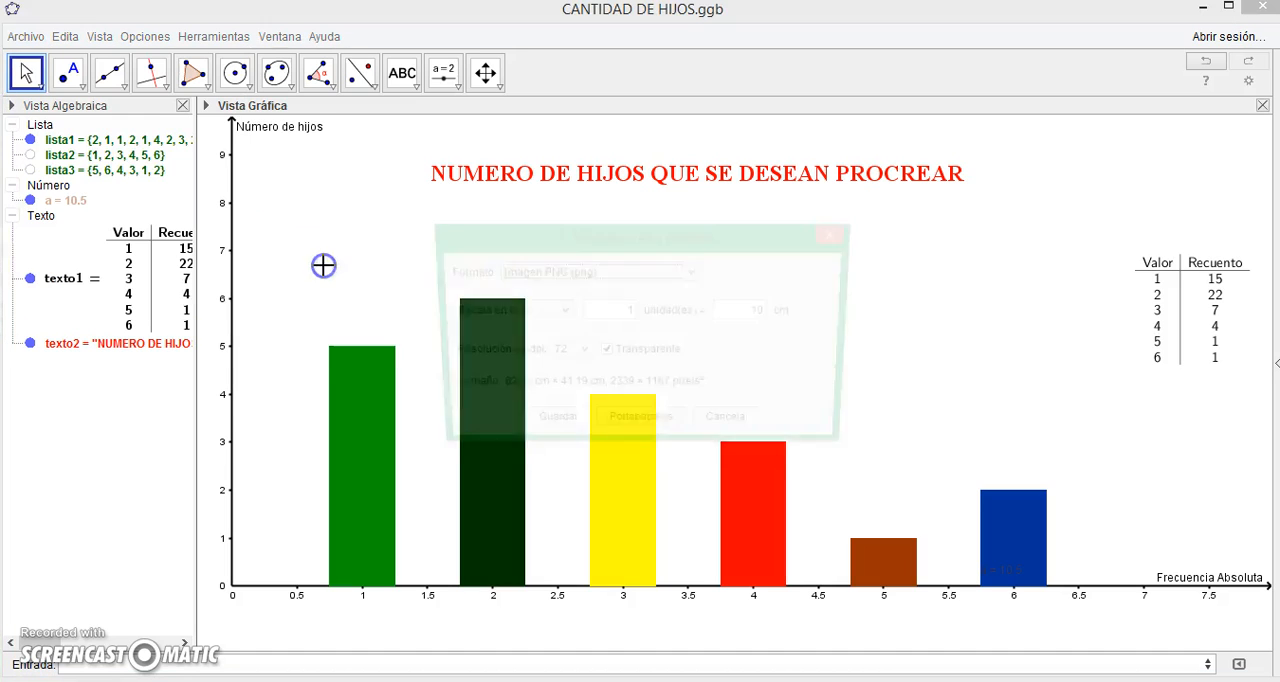
left_click(616, 275)
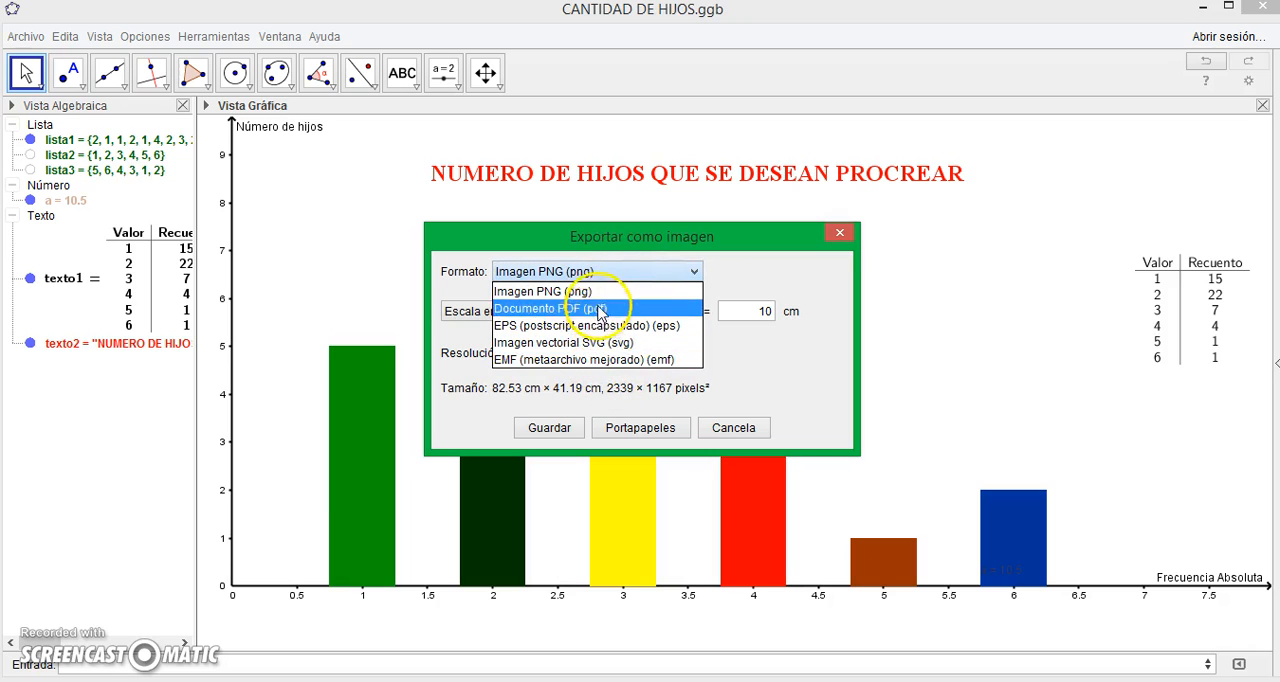
left_click(597, 292)
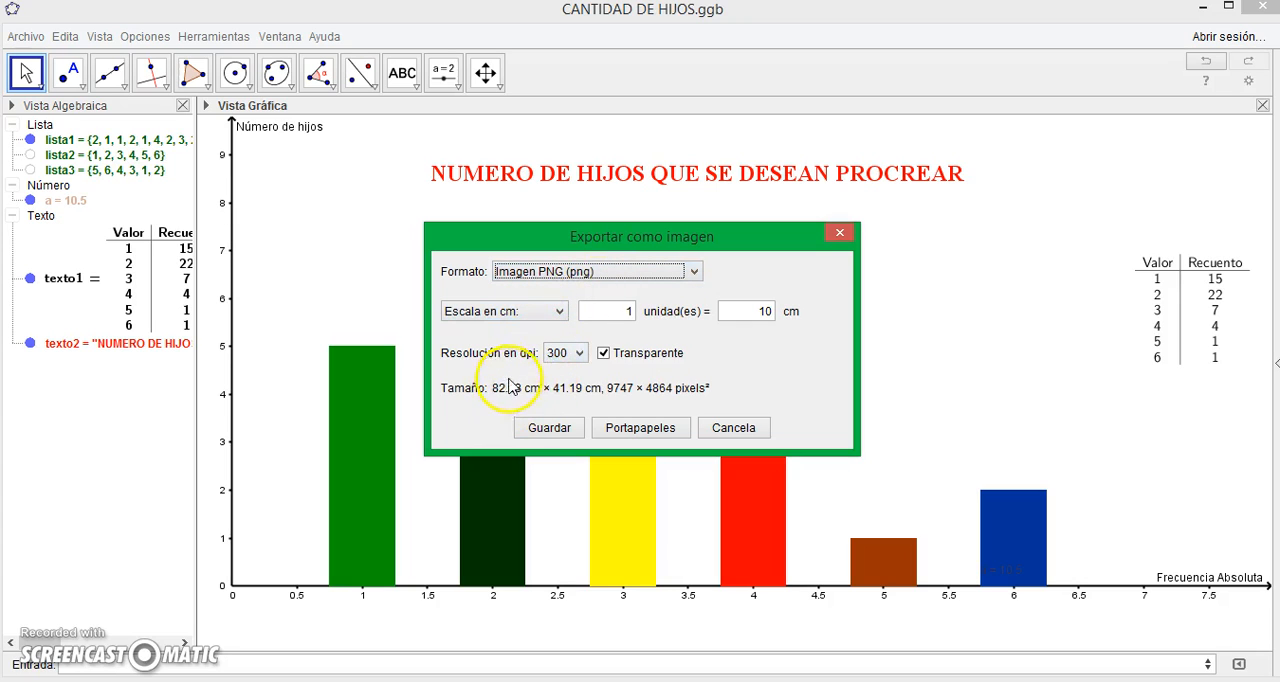
left_click(577, 355)
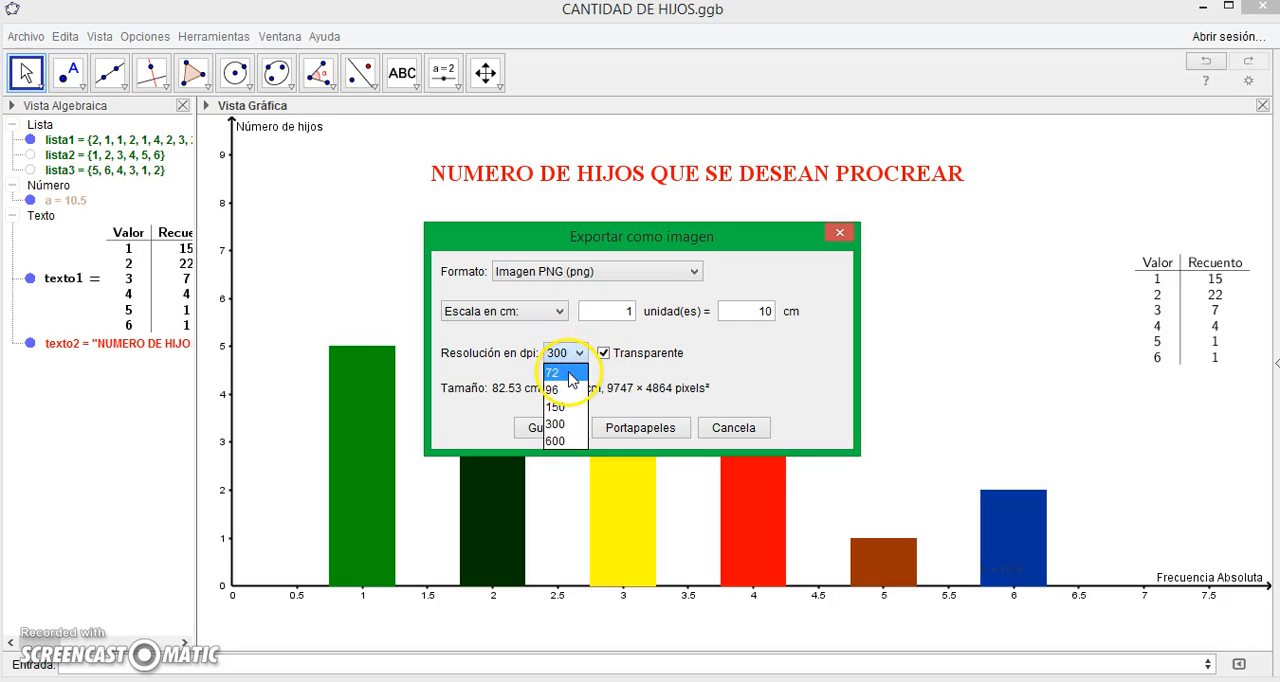
left_click(570, 377)
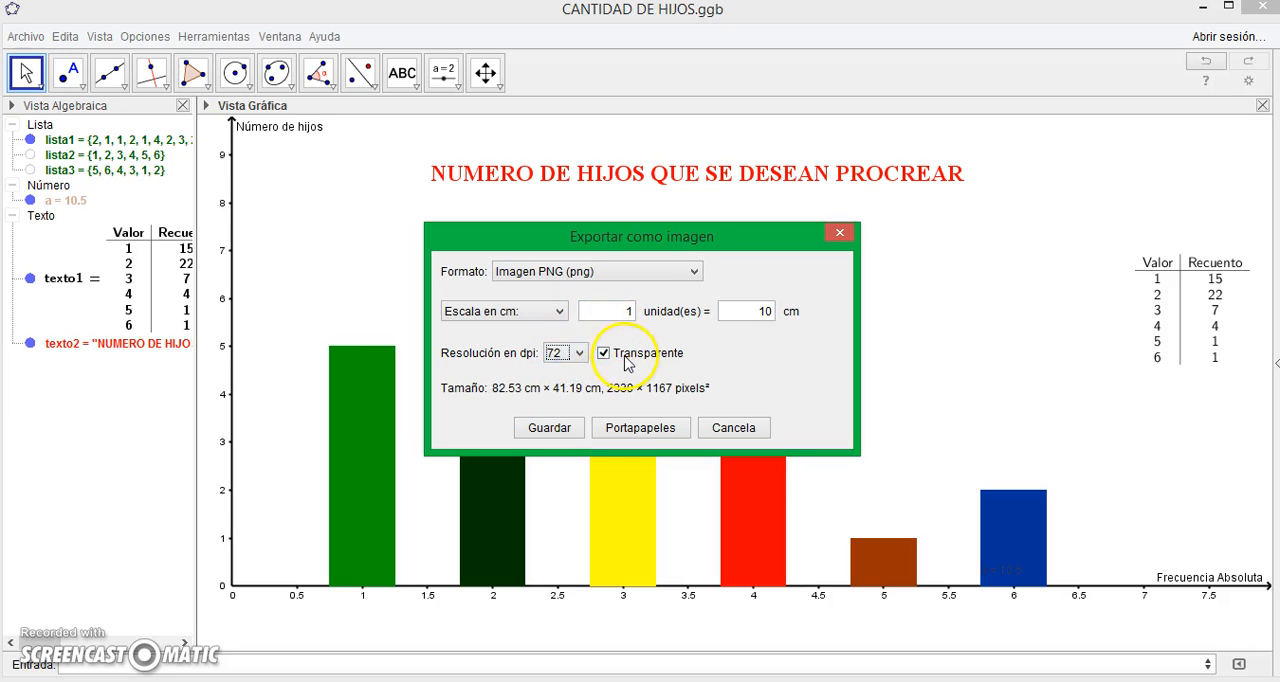
left_click(606, 354)
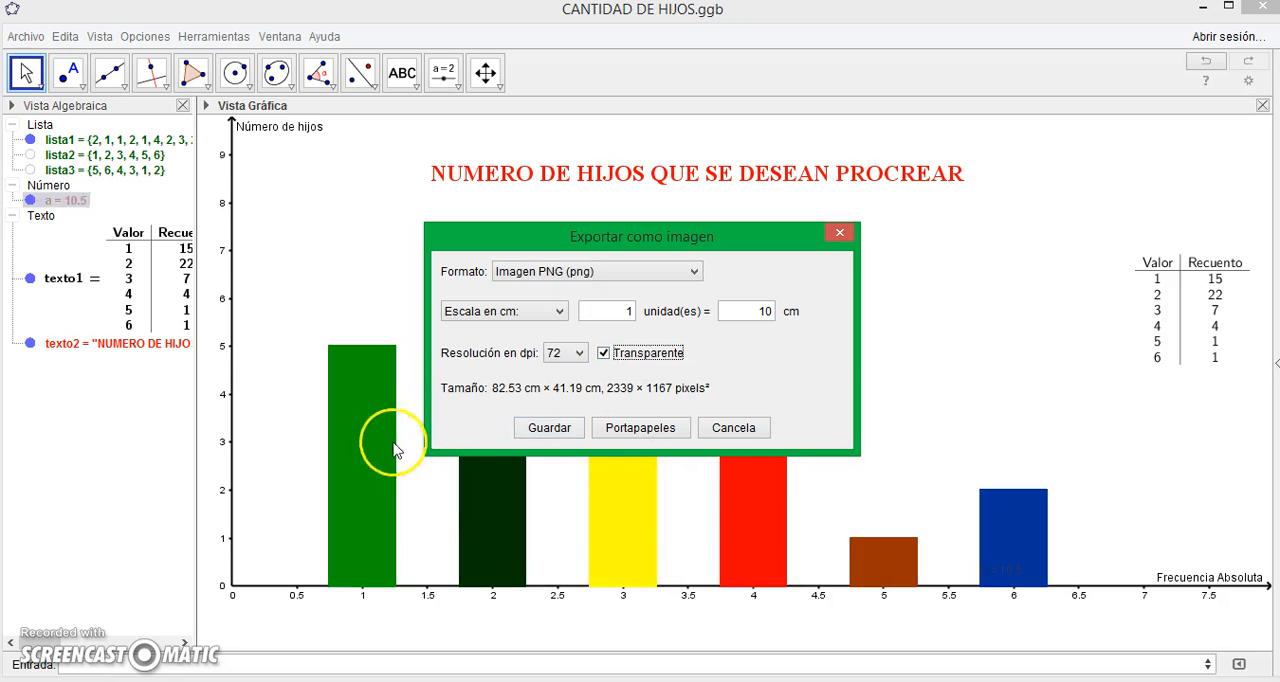
- Save the exported chart image to the Escritorio folder as GRAFICO.png
left_click(562, 428)
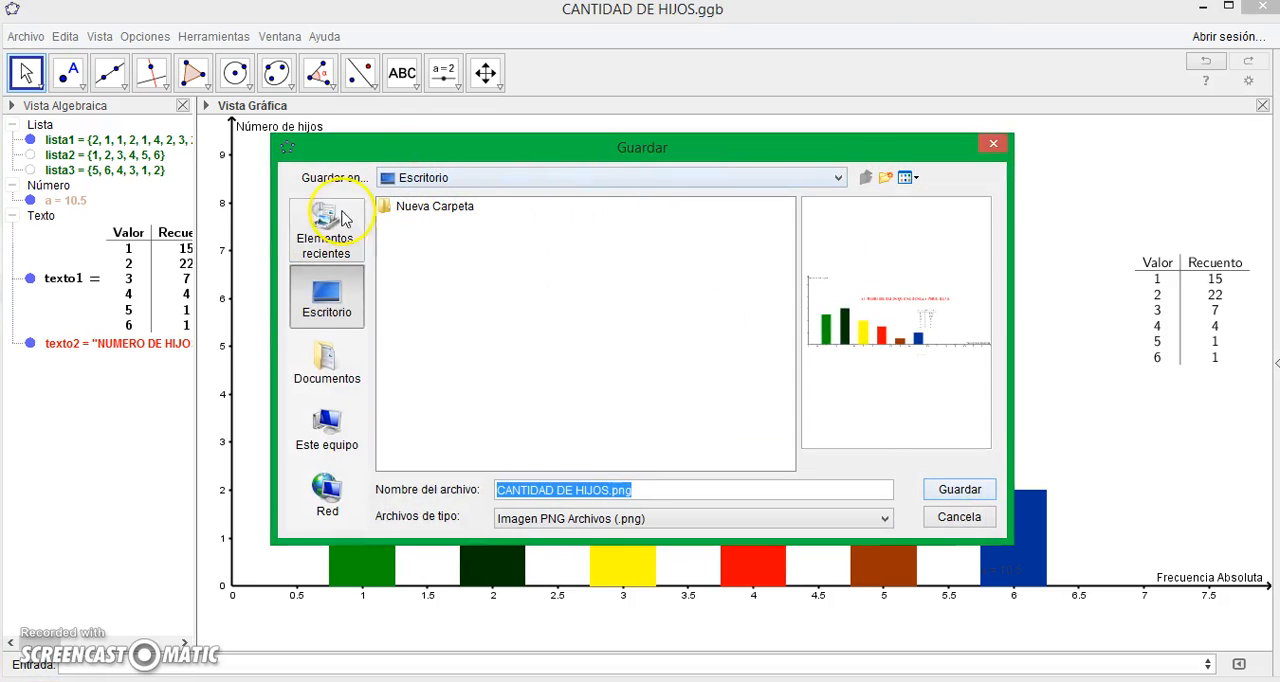
left_click(331, 312)
left_click(607, 490)
left_click_drag(607, 491, 601, 491)
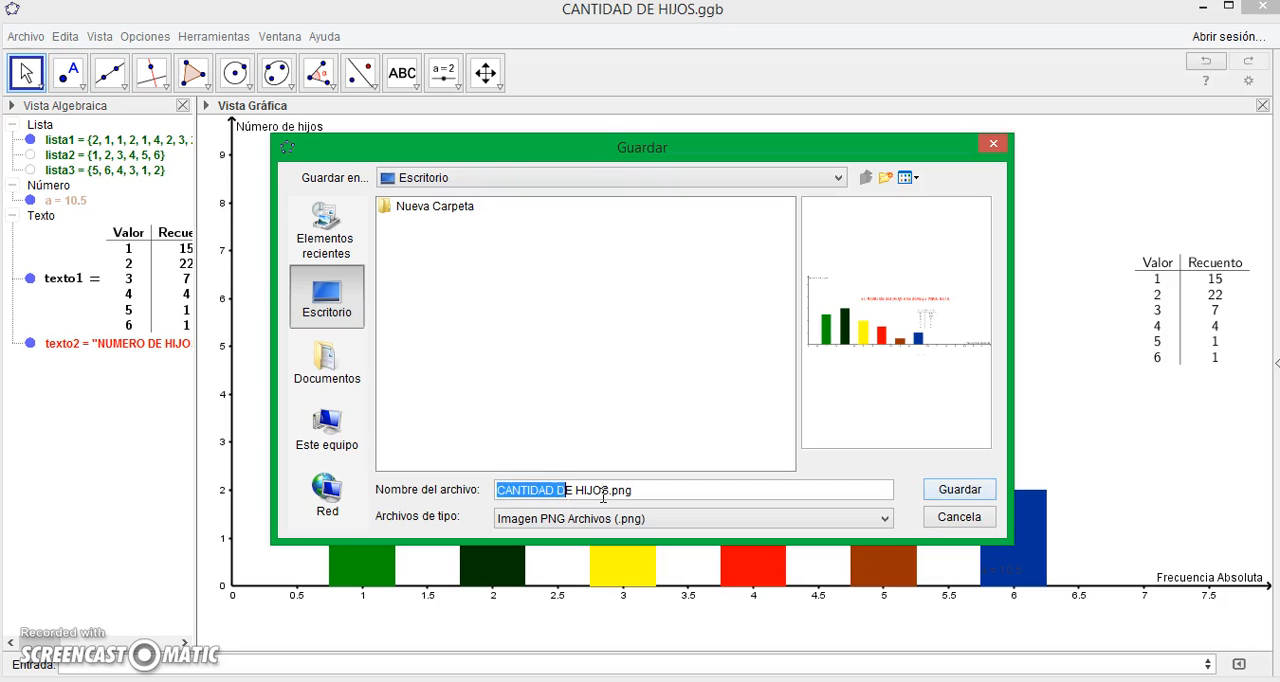
type("GRAFICO")
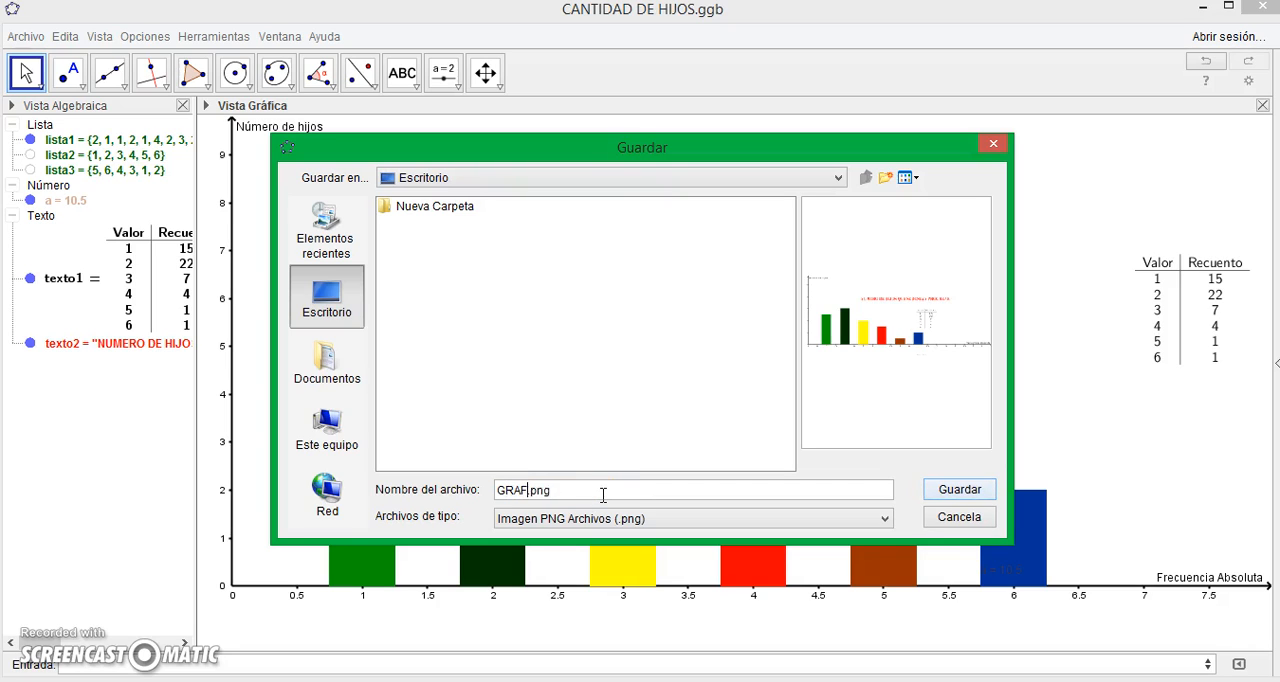
left_click(960, 496)
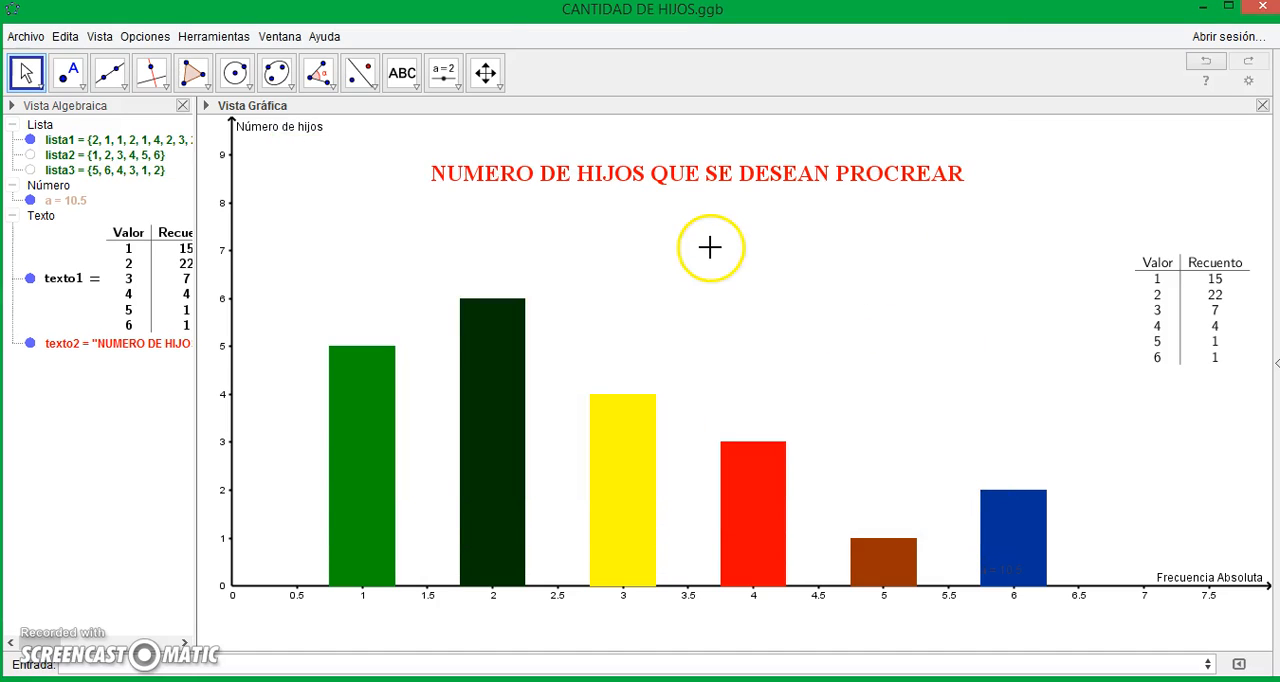
left_click(751, 176)
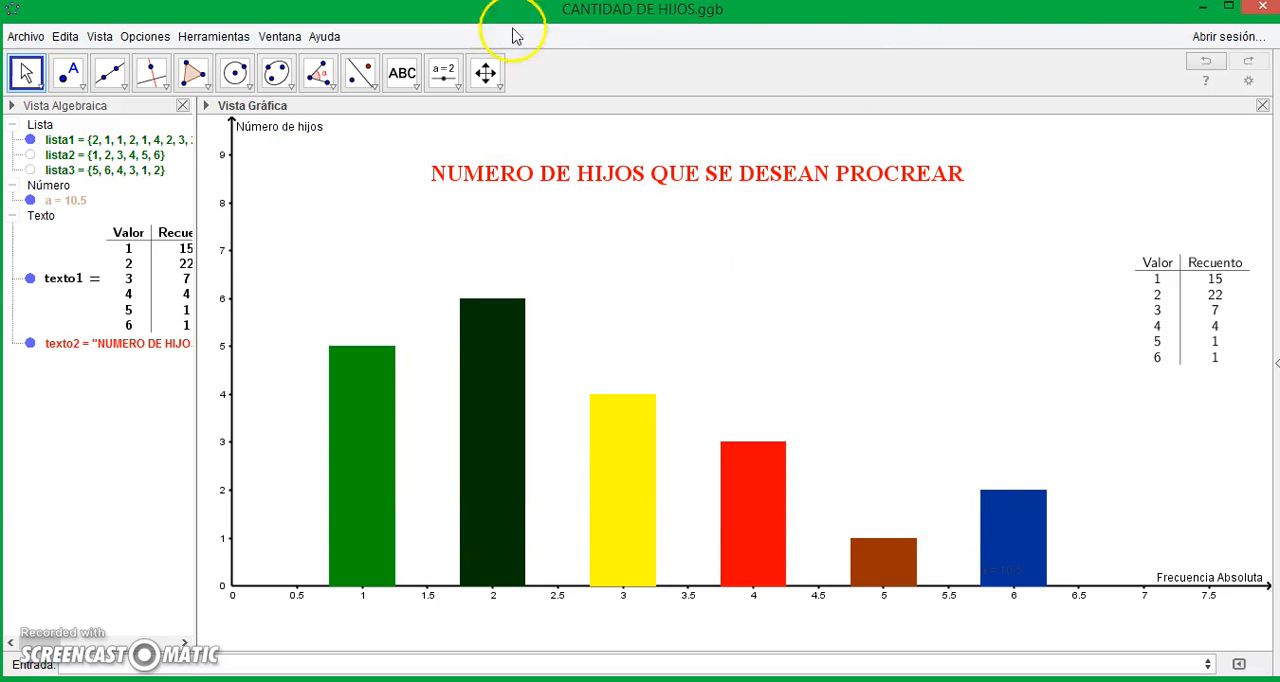
- Save the construction under a chosen name on the Escritorio, overwriting the existing CANTIDAD DE HIJOS.ggb
left_click(25, 36)
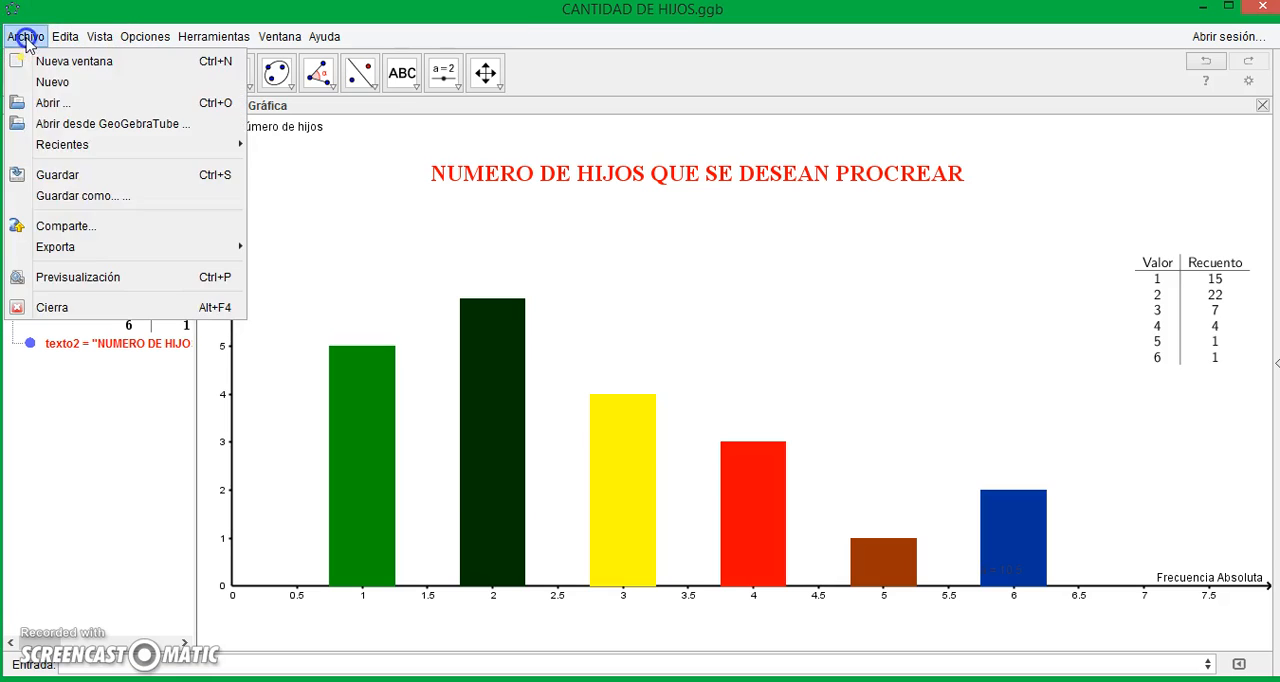
left_click(74, 195)
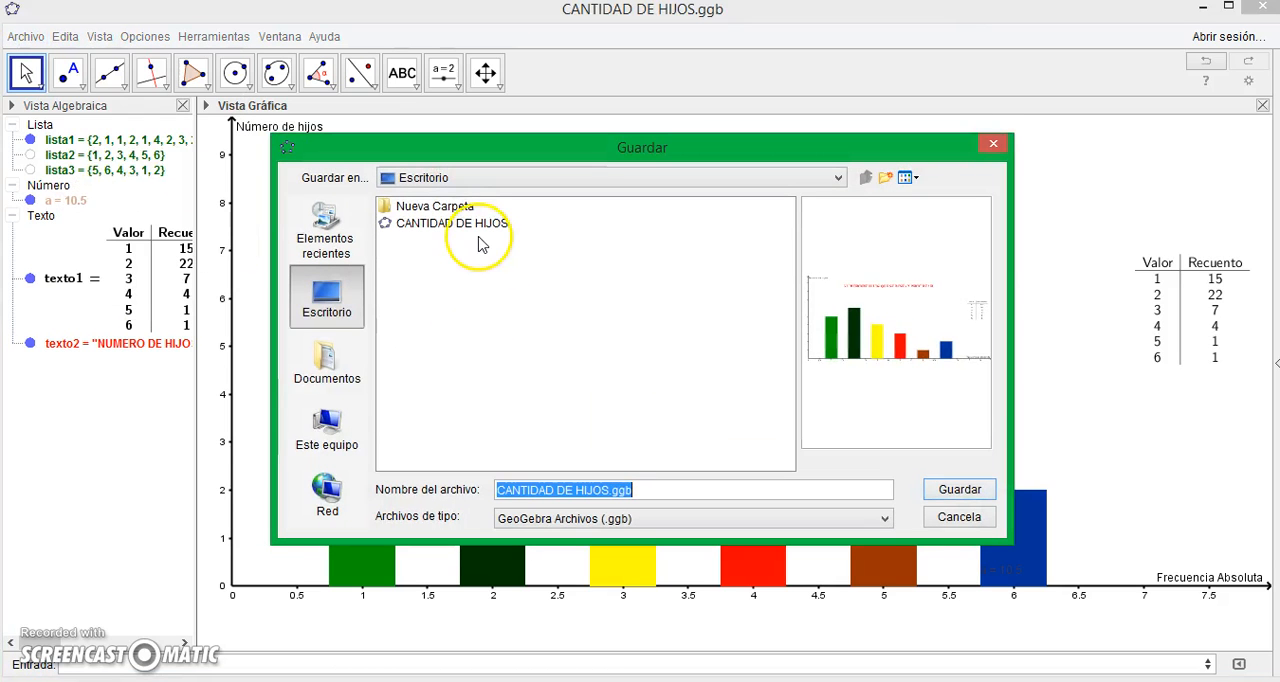
left_click(478, 224)
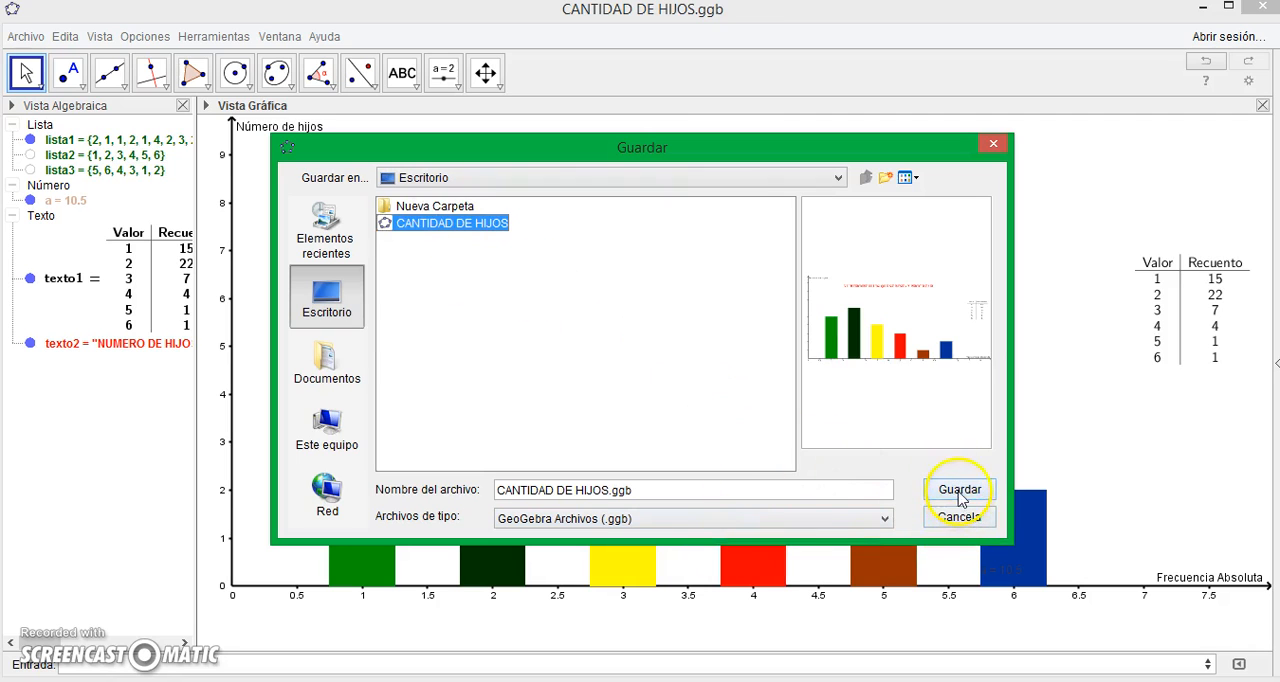
left_click(960, 491)
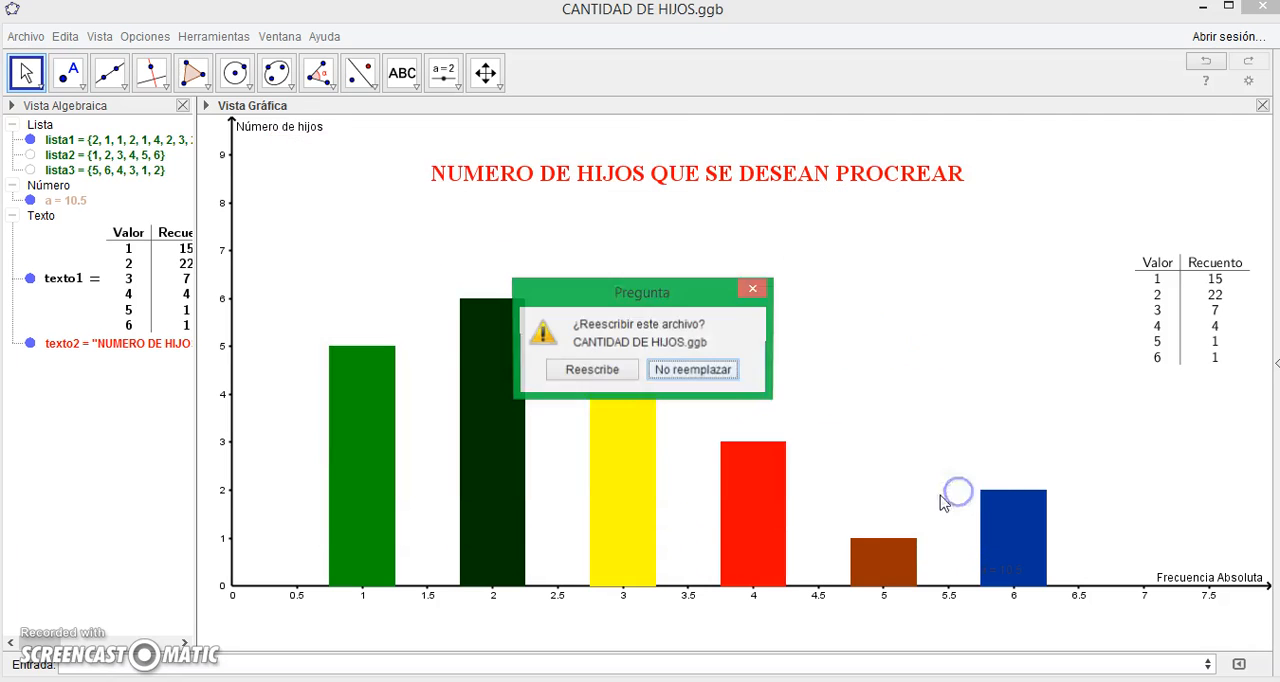
left_click(611, 372)
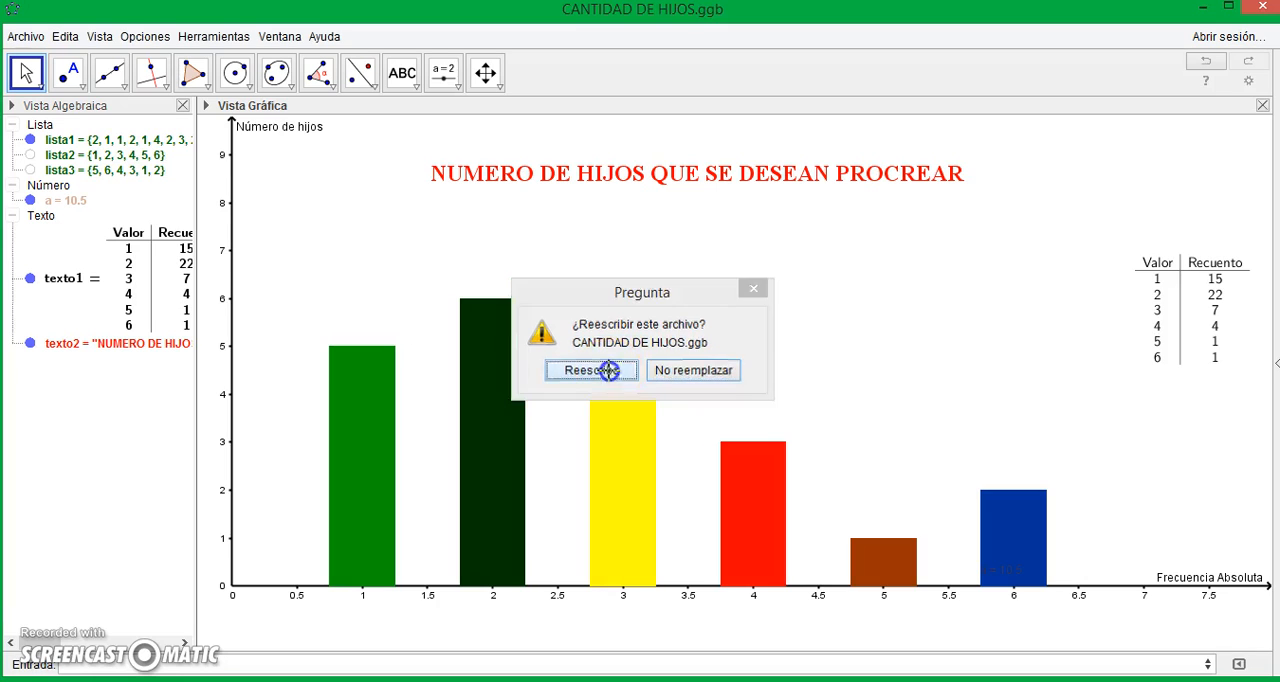
- Close the construction and view the exported GRAFICO image from the desktop to check the chart, closing the viewer when done
left_click(1268, 10)
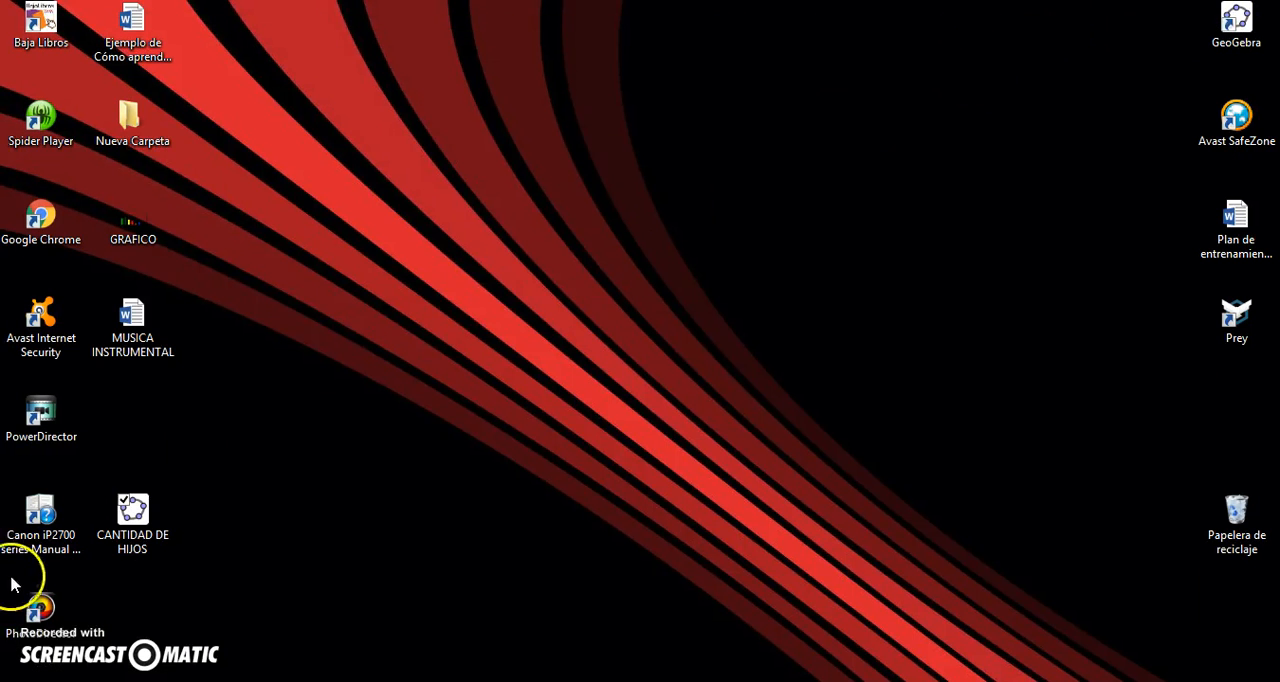
left_click(139, 232)
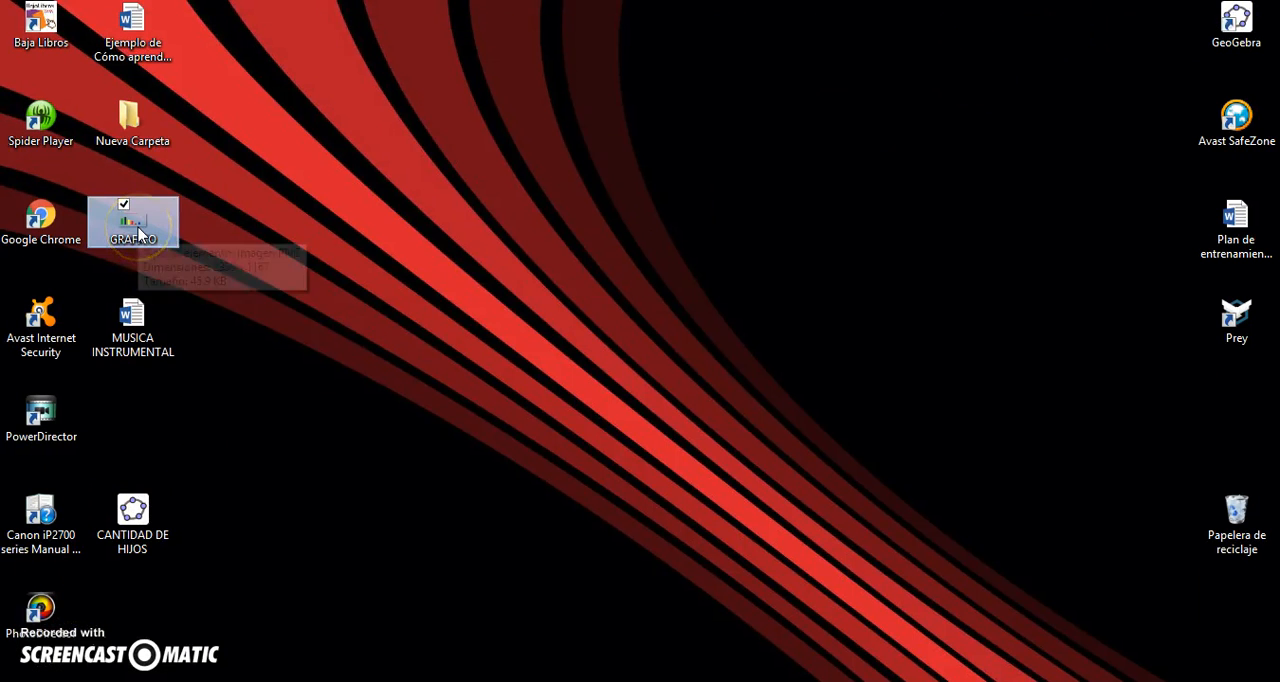
double_click(134, 222)
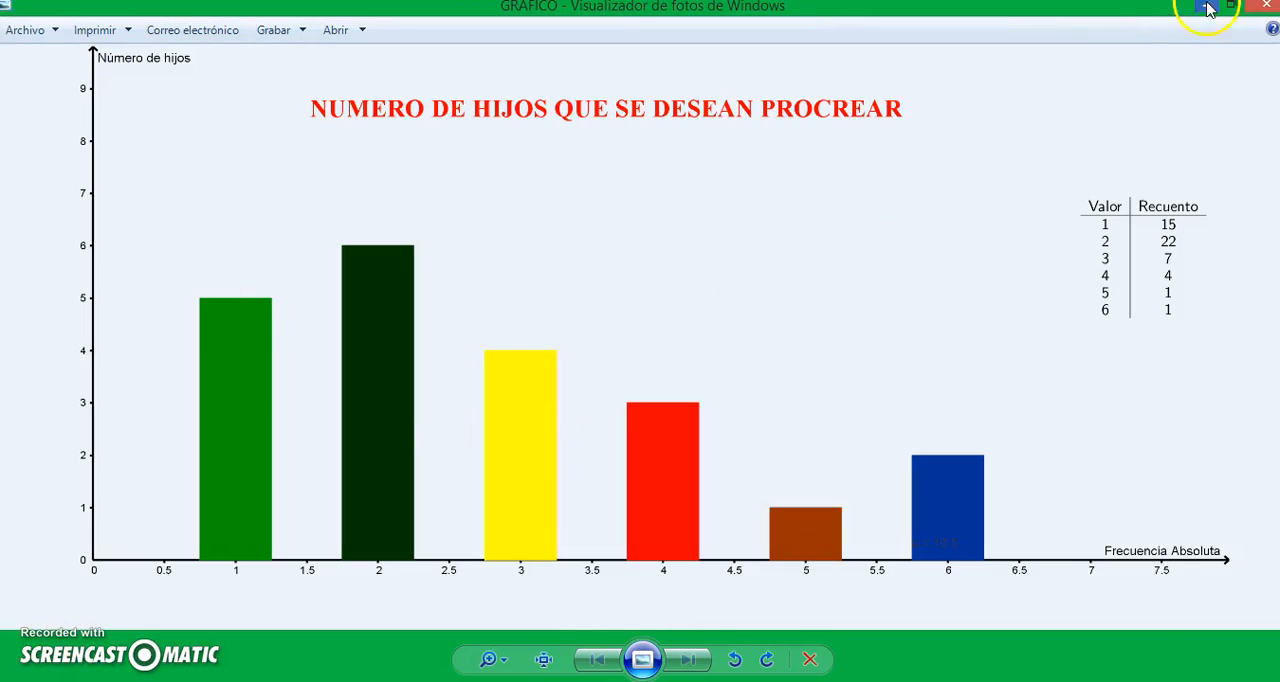
left_click(1265, 8)
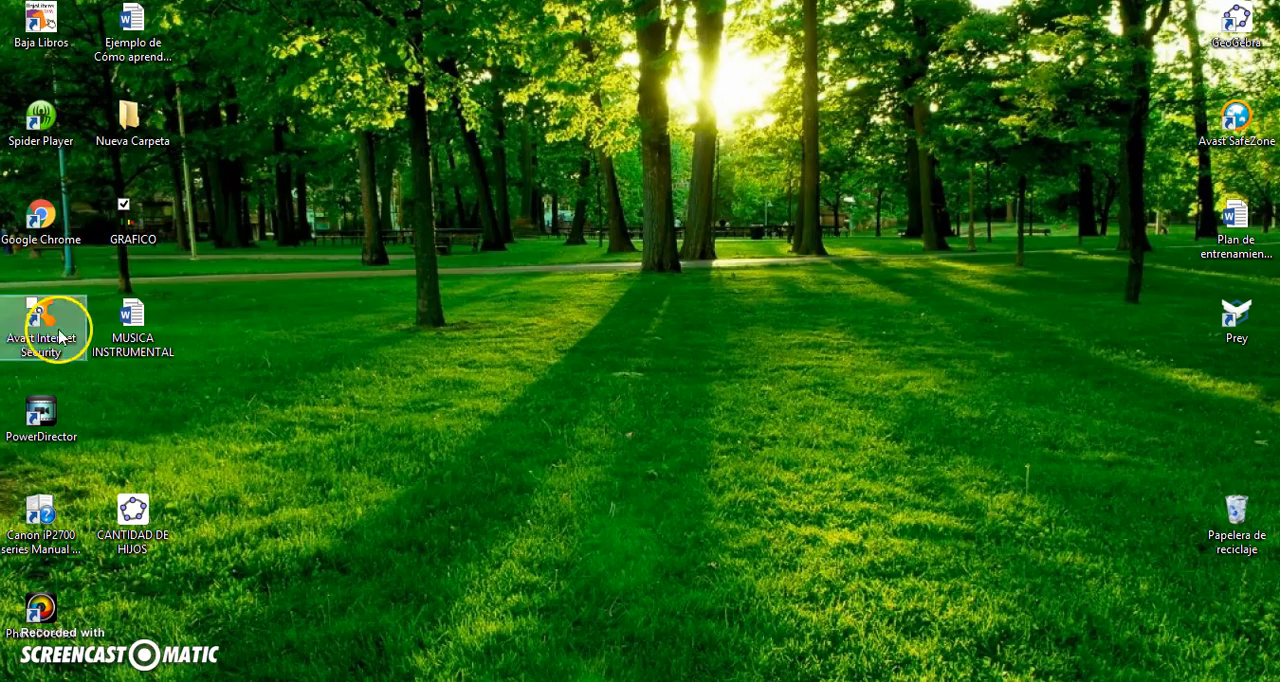
- Place the GRAFICO chart image from the desktop into the blank Word document Documento1
left_click(112, 236)
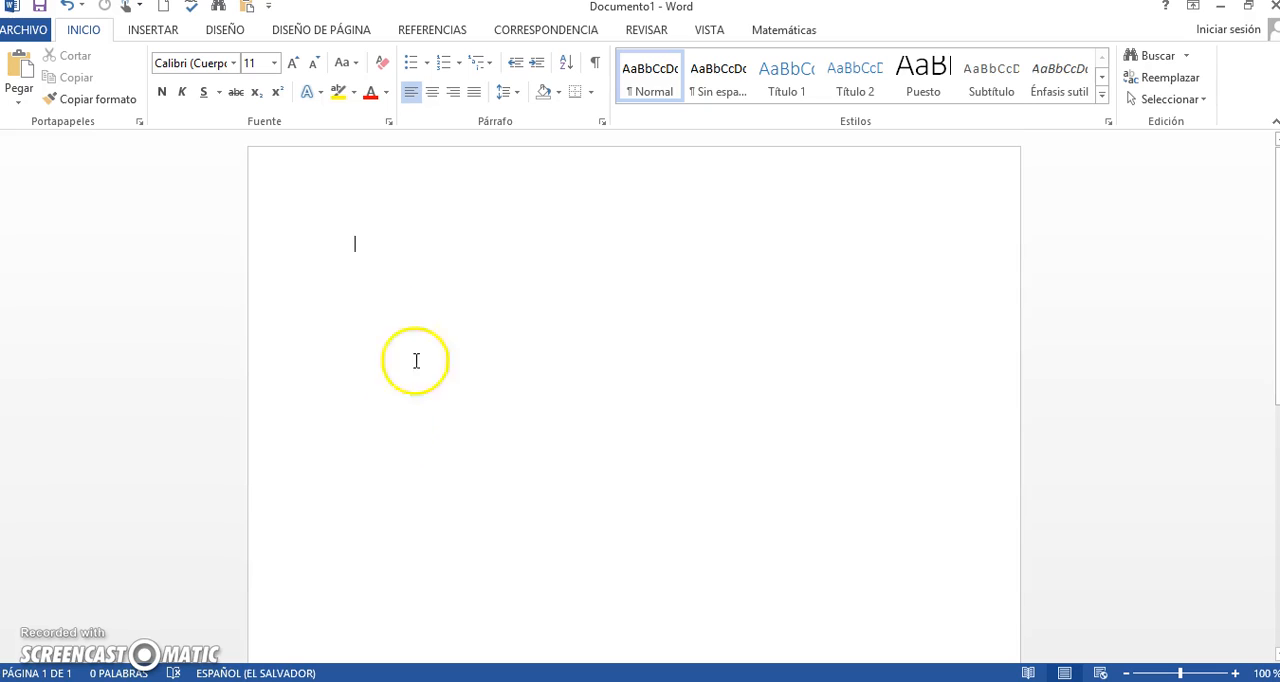
left_click(446, 281)
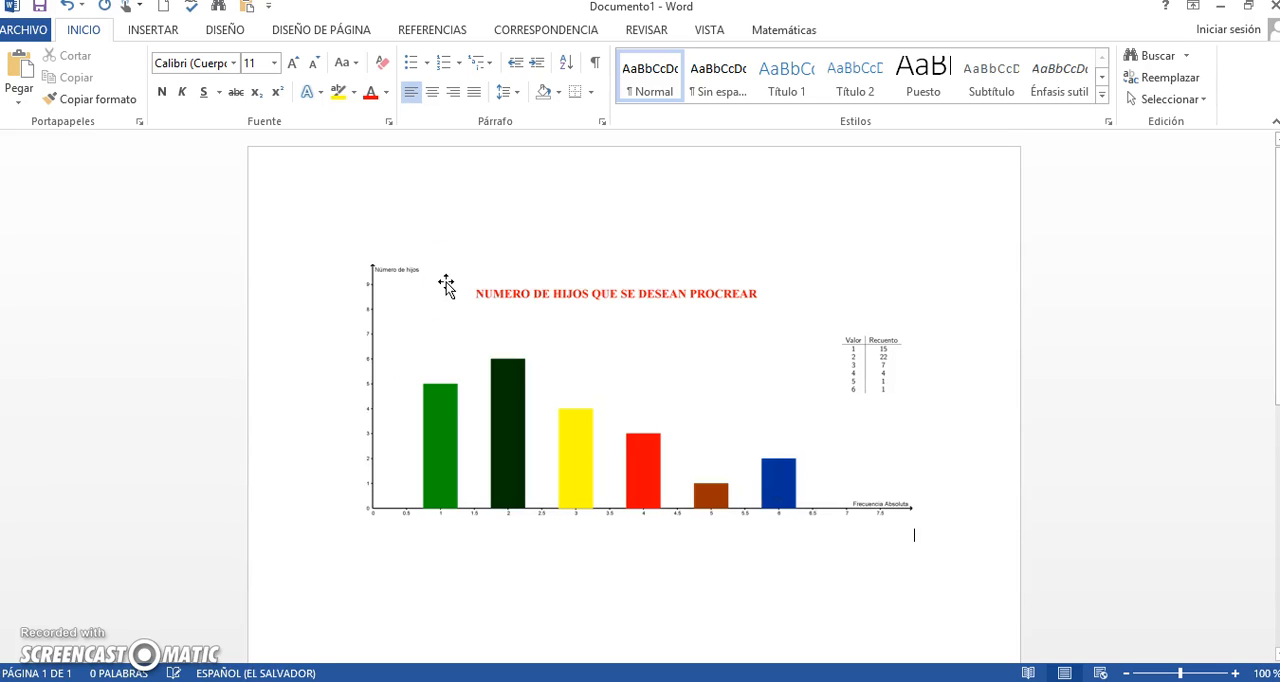